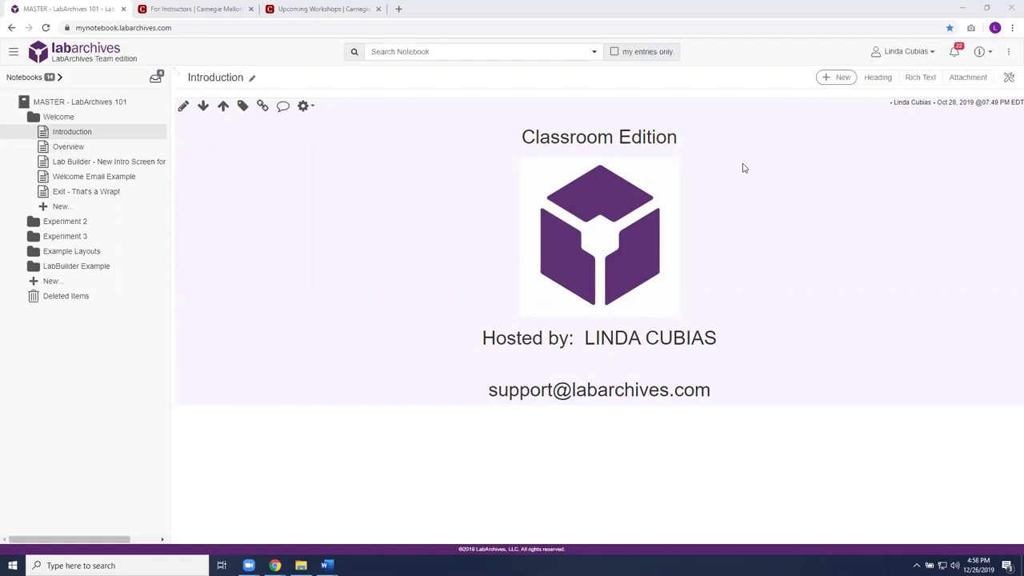
- Switch from the LabArchives notebook to the CMU Libraries 'For Instructors' browser tab
click(204, 10)
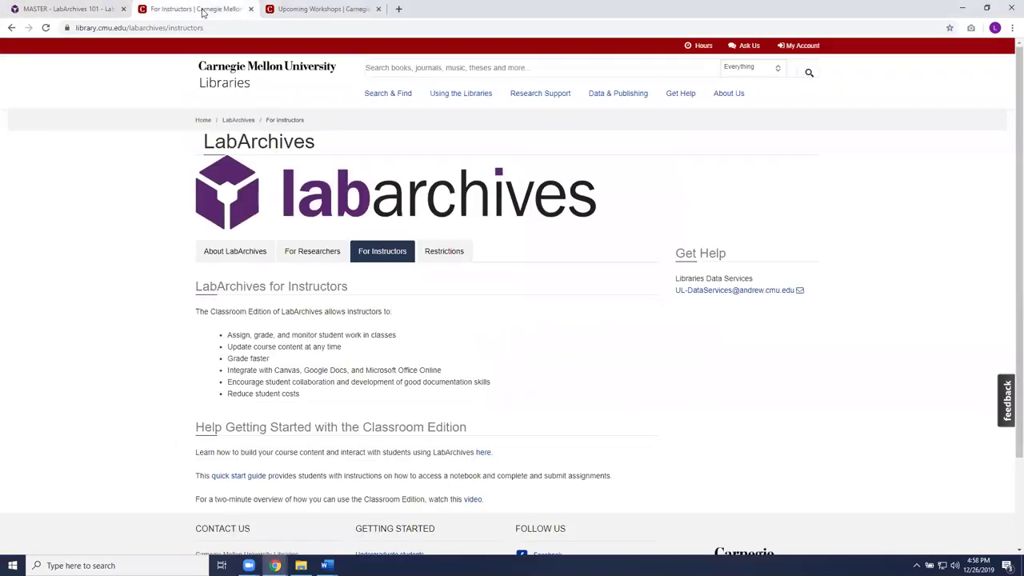
- Browse About LabArchives through Getting Started and Webinars, then go back to the For Instructors section
click(239, 254)
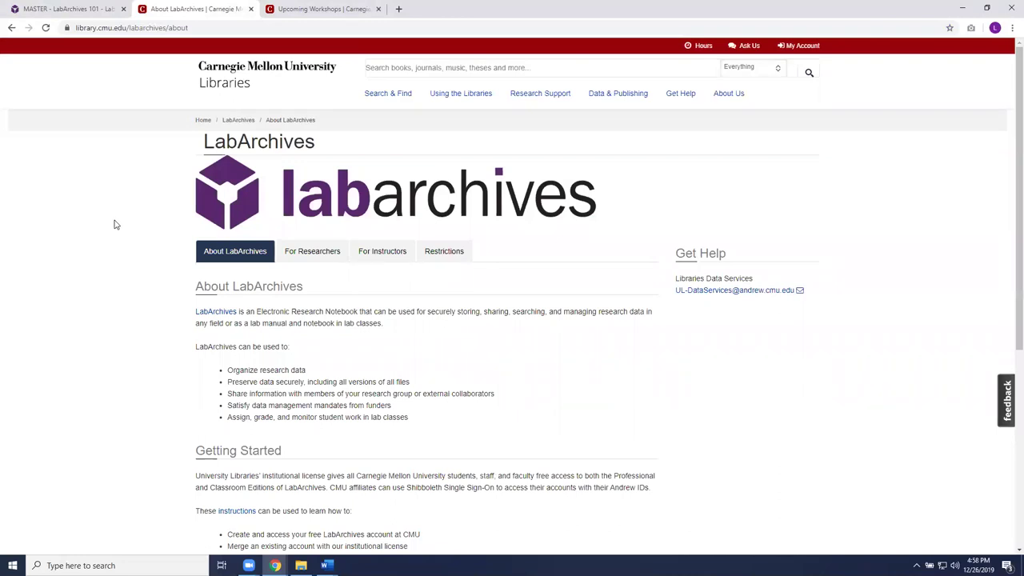
scroll(108, 258, down, 3)
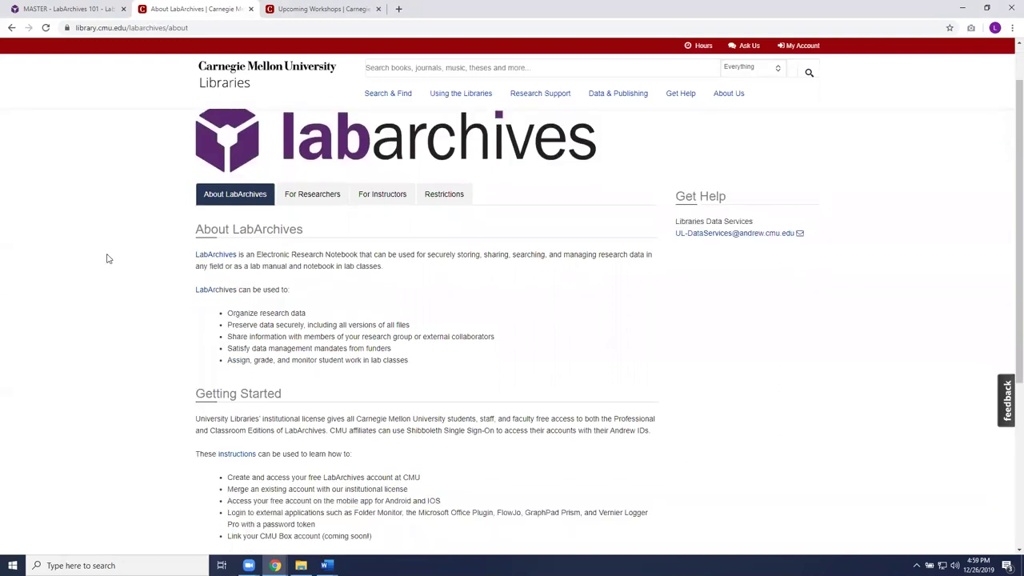
scroll(106, 257, down, 2)
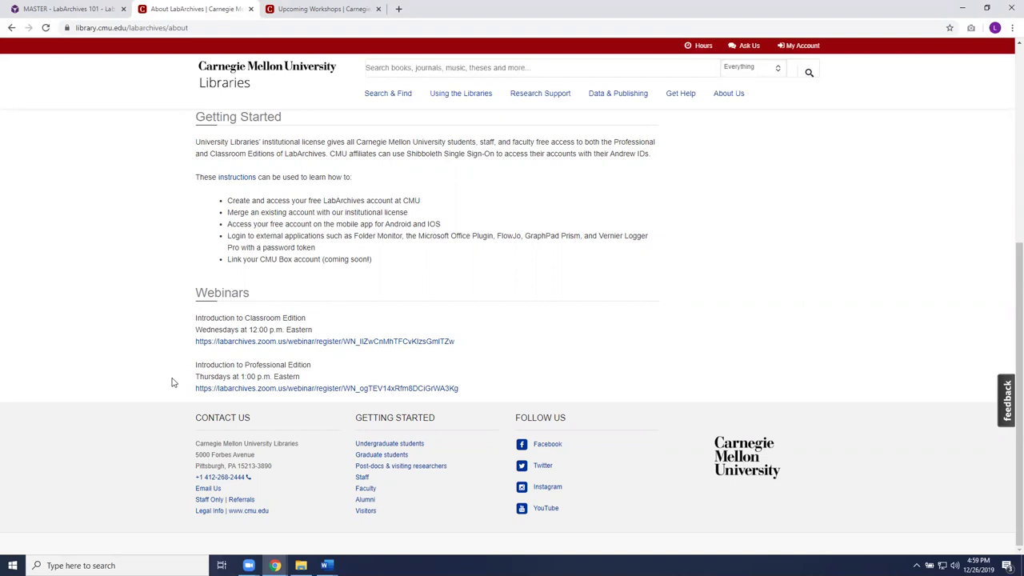
scroll(171, 382, up, 4)
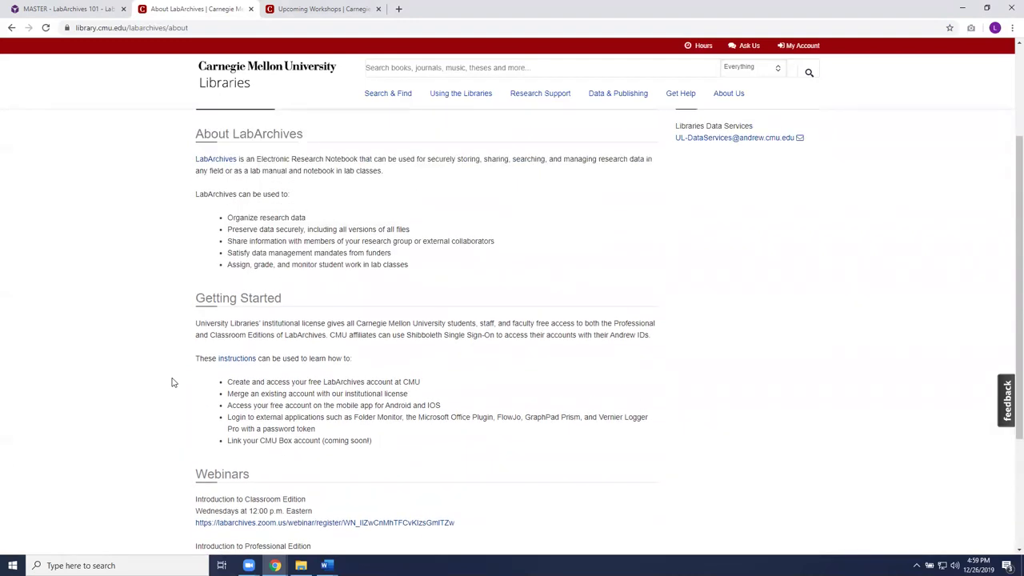
scroll(170, 383, up, 1)
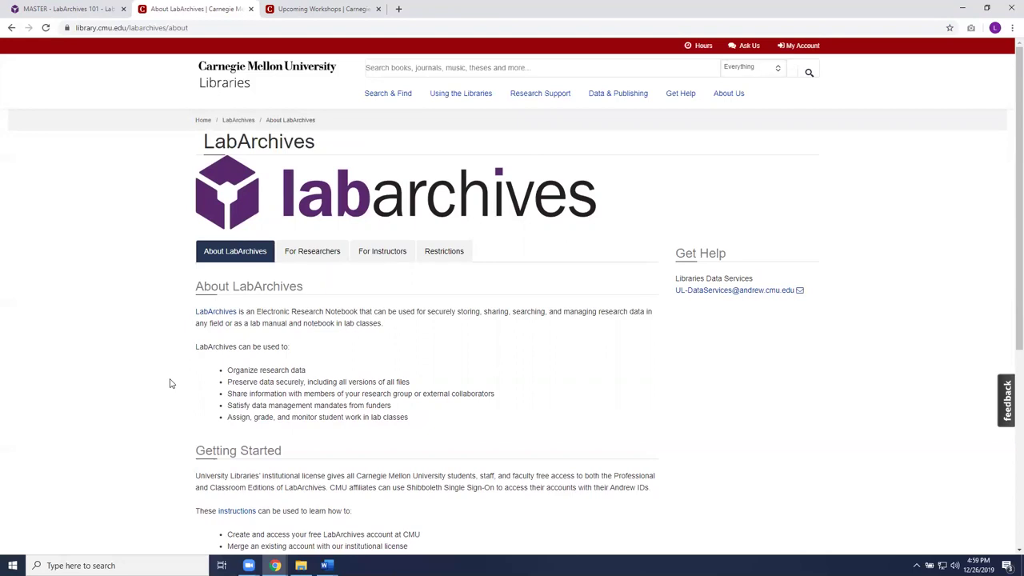
click(384, 253)
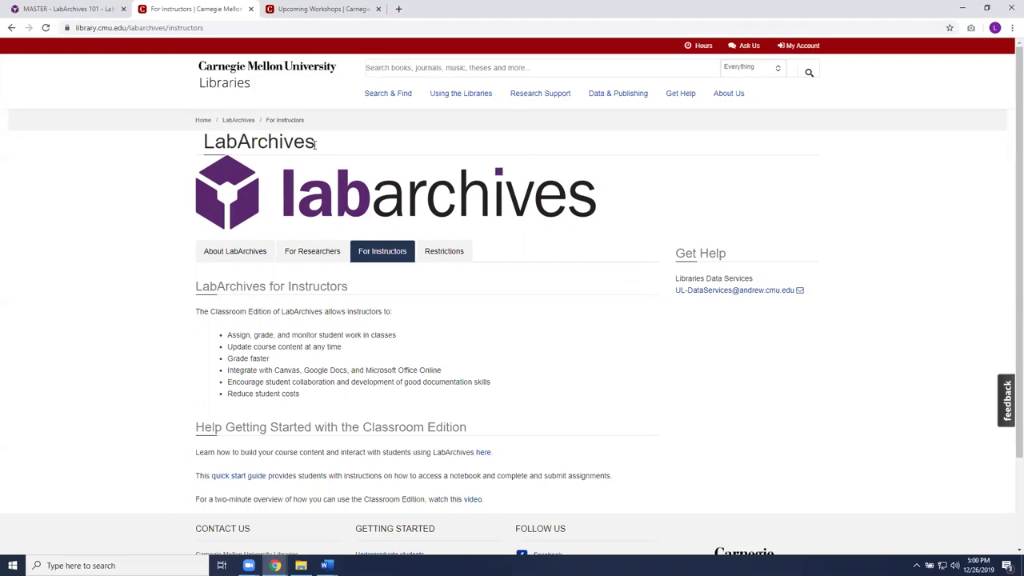
- Switch to the Upcoming Workshops tab listing library events from January to March 2020
click(336, 12)
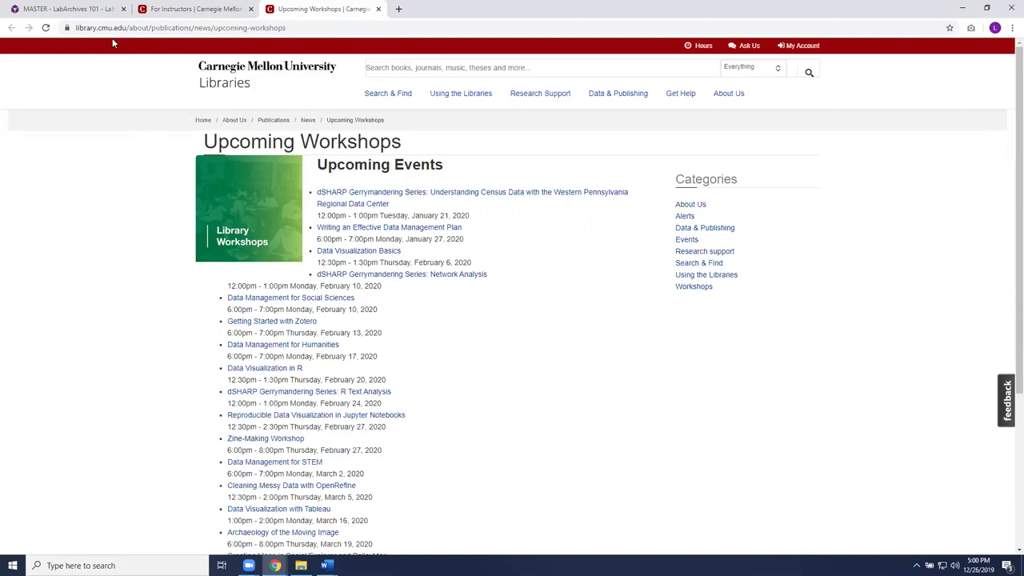
- Return to the LabArchives notebook's Classroom Edition Introduction page
click(97, 10)
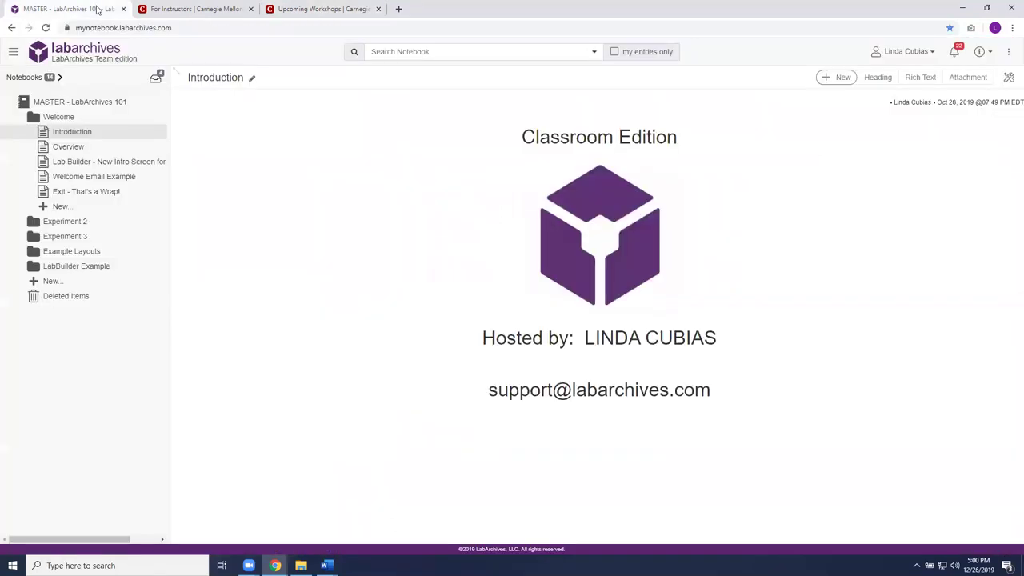
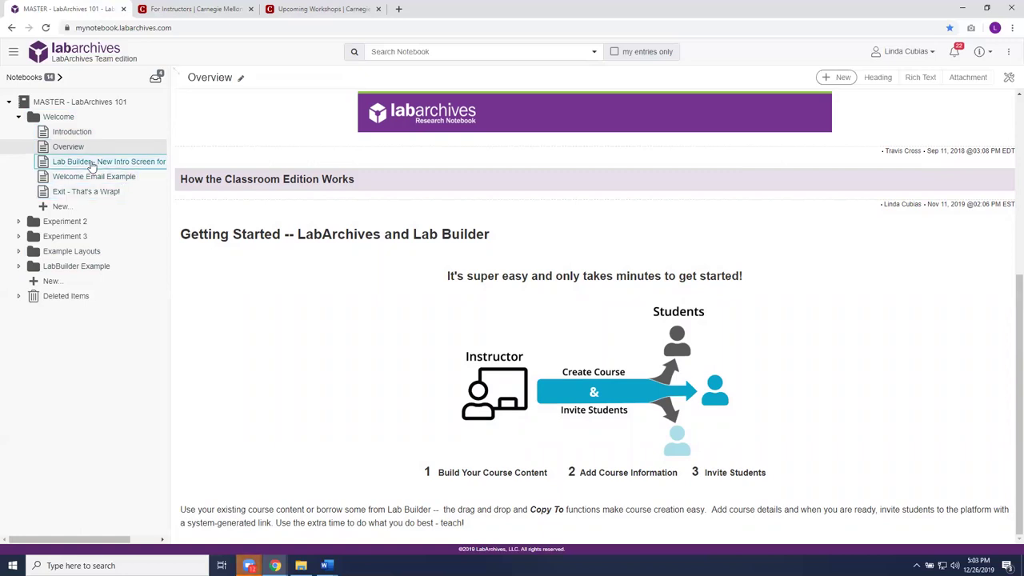
- Open the 'Lab Builder - New Intro Screen for Instructors' page and scroll through its content
mouse_move(306, 289)
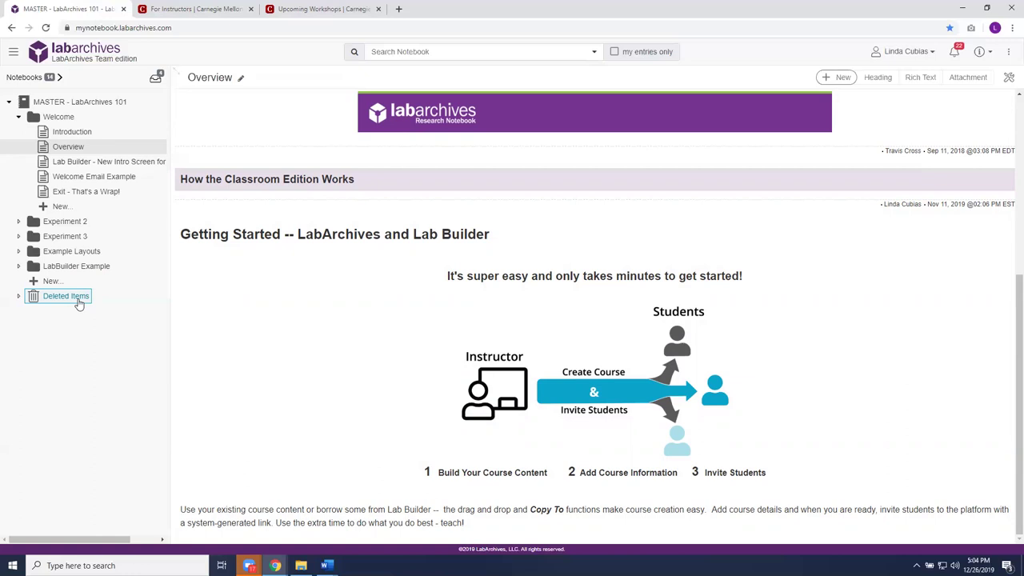
click(125, 165)
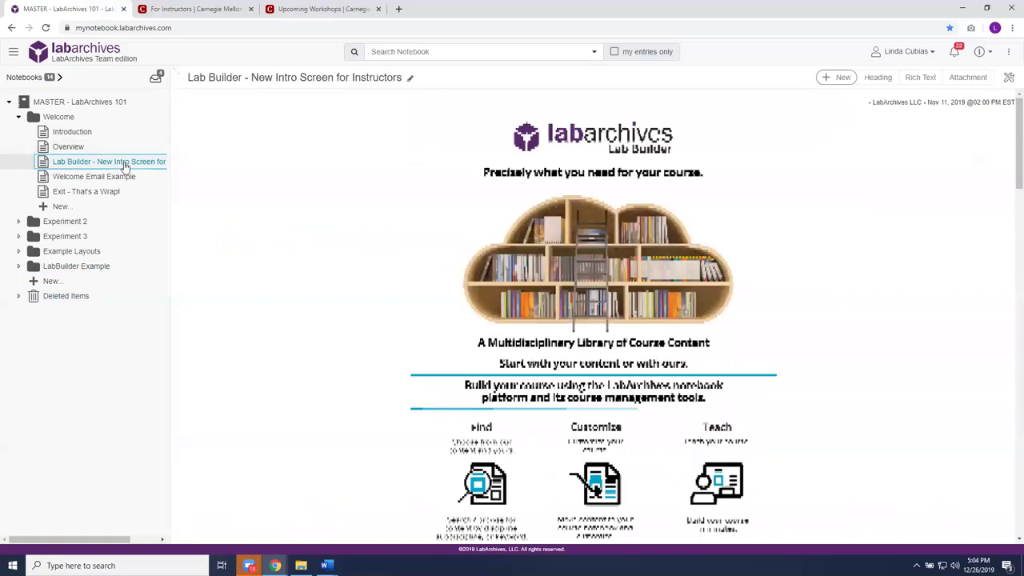
mouse_move(288, 259)
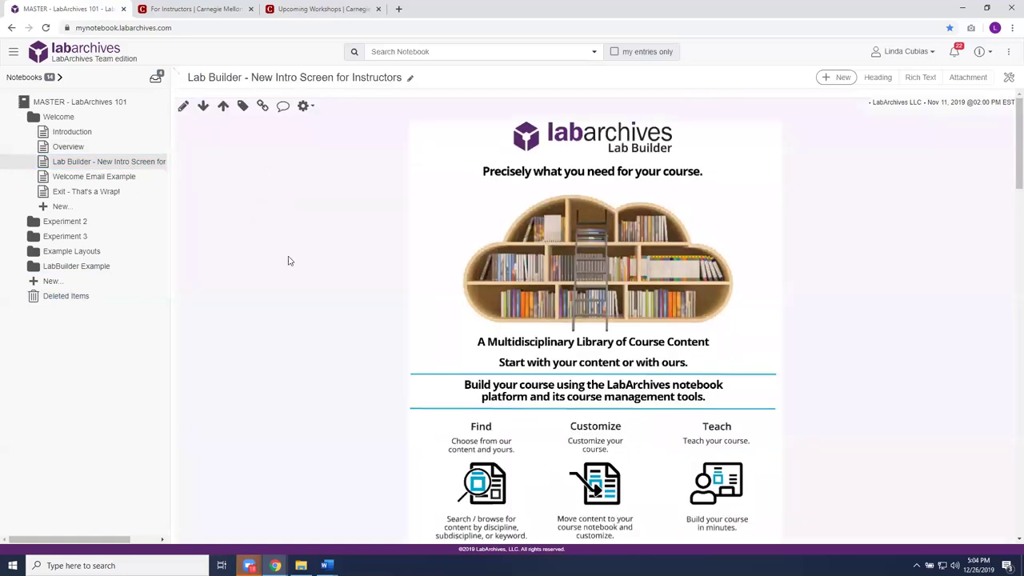
scroll(270, 326, down, 2)
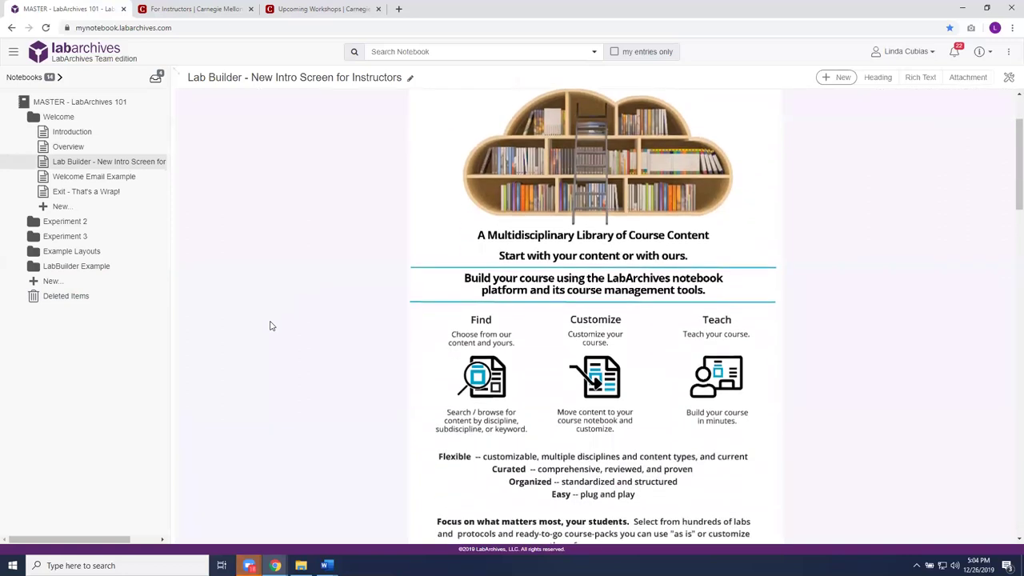
scroll(270, 327, down, 3)
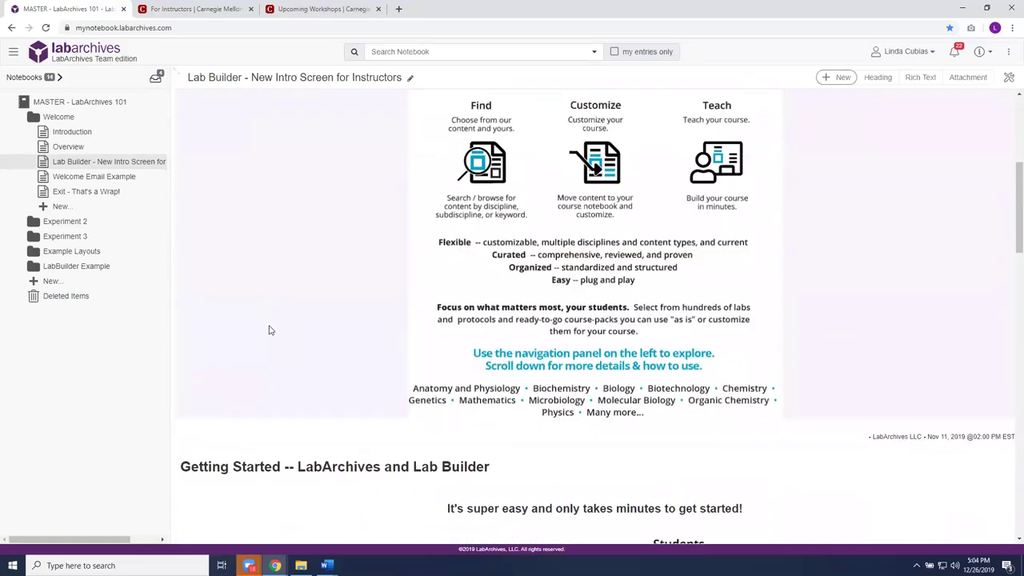
scroll(271, 331, up, 5)
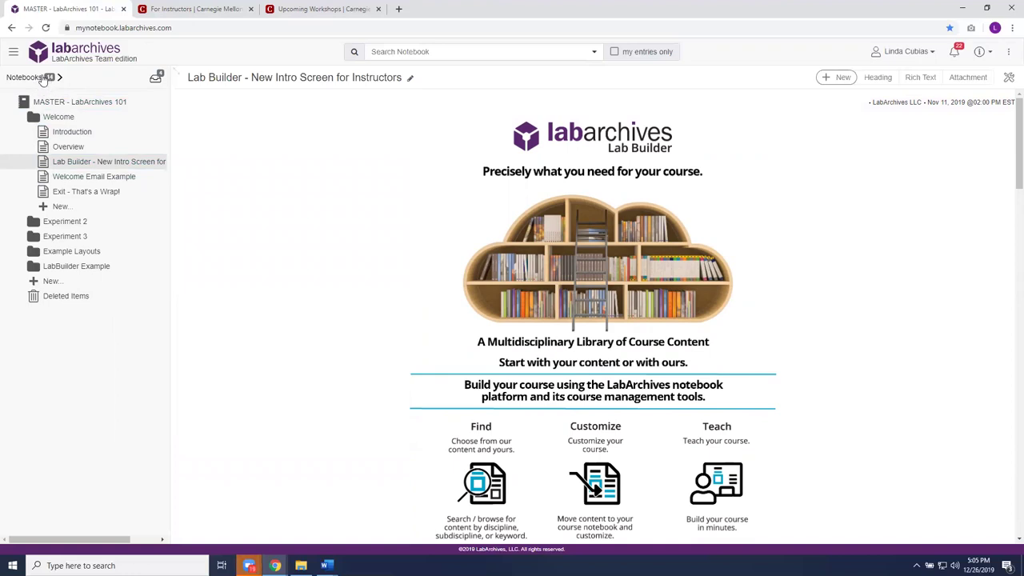
- Show the notebook list with MASTER - LabArchives 101, Lab Builder and NEW Classroom Layout
click(43, 83)
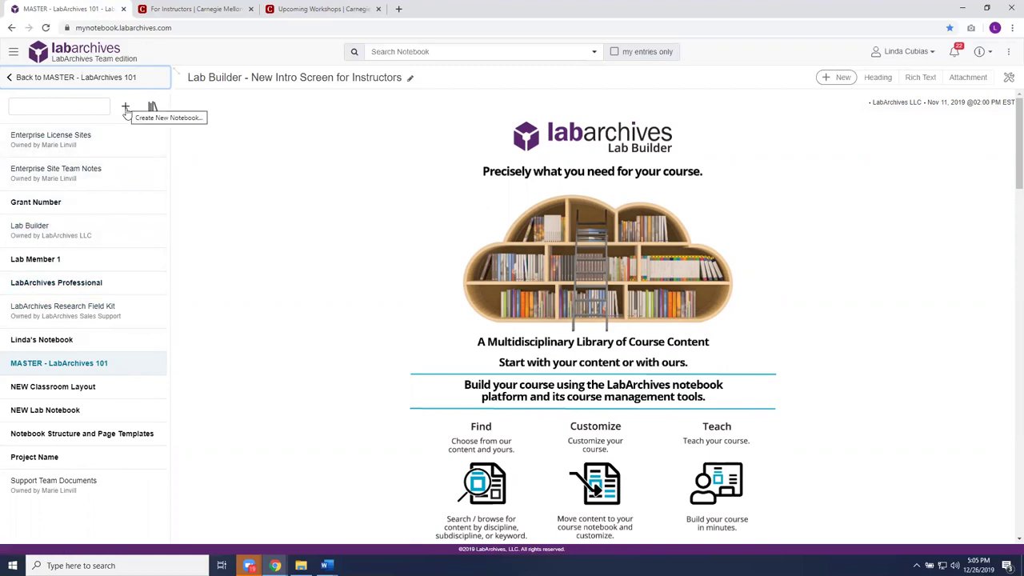
- Name a new notebook 'MASTER - LabArchives 202' and review the folder layouts, keeping None
key(Return)
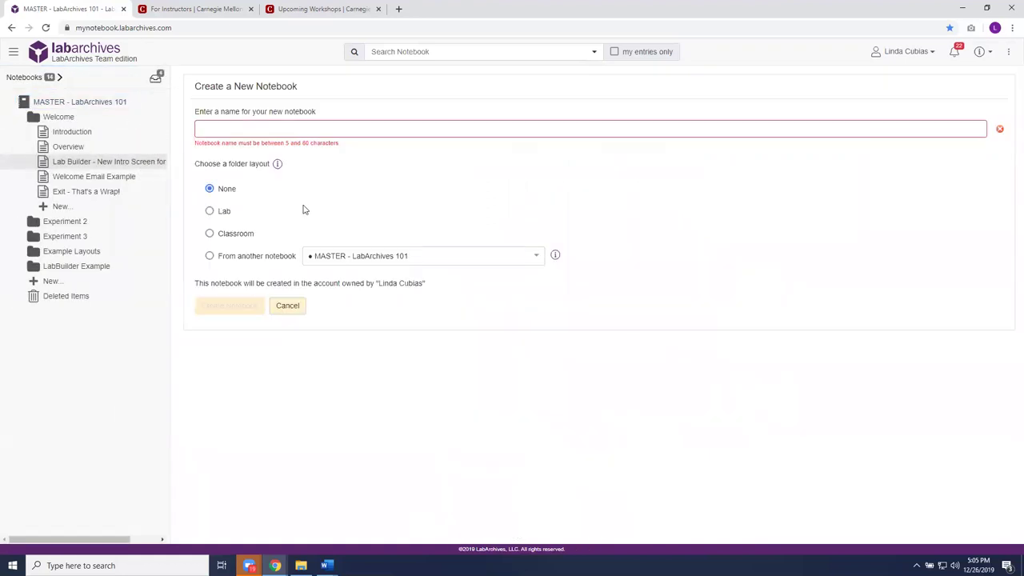
click(292, 130)
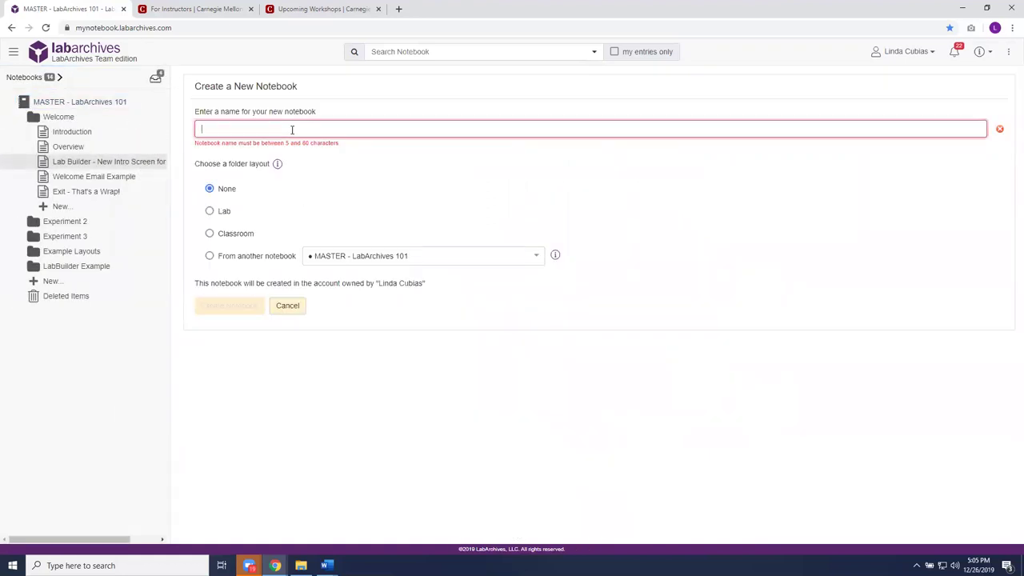
text(MAST)
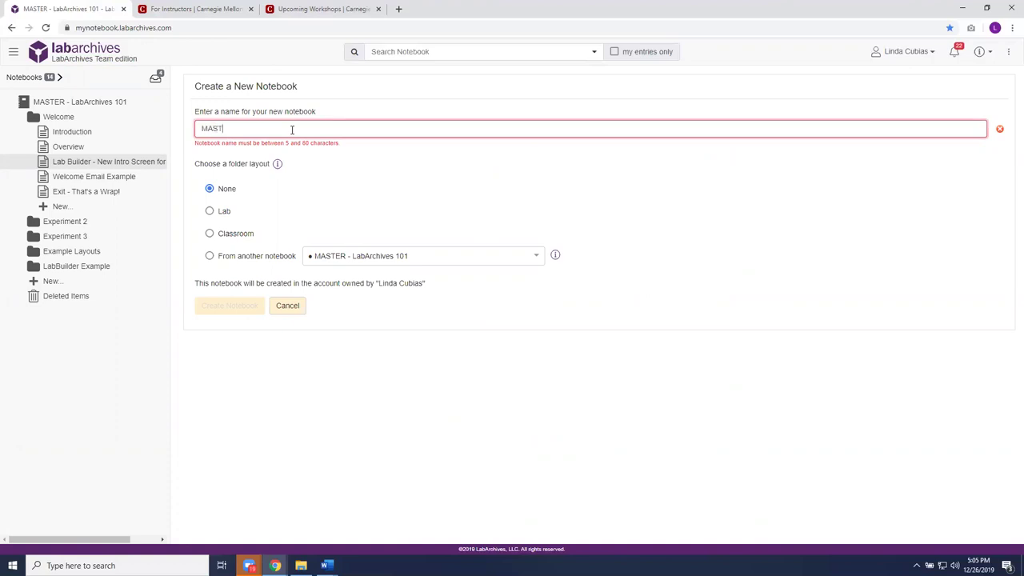
text(ER - Lab)
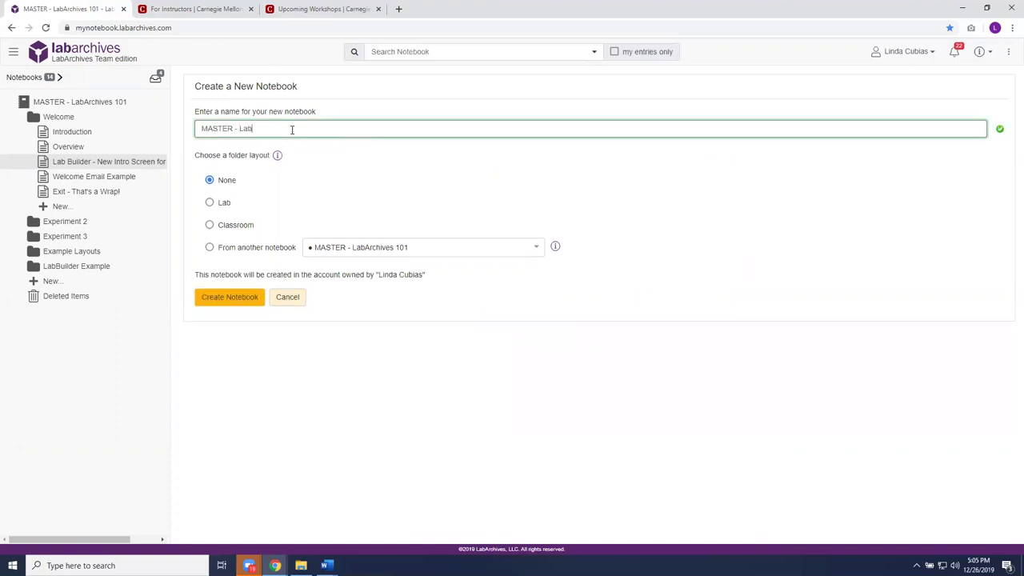
text(Archives)
key(BackSpace)
text(ves 201)
click(278, 155)
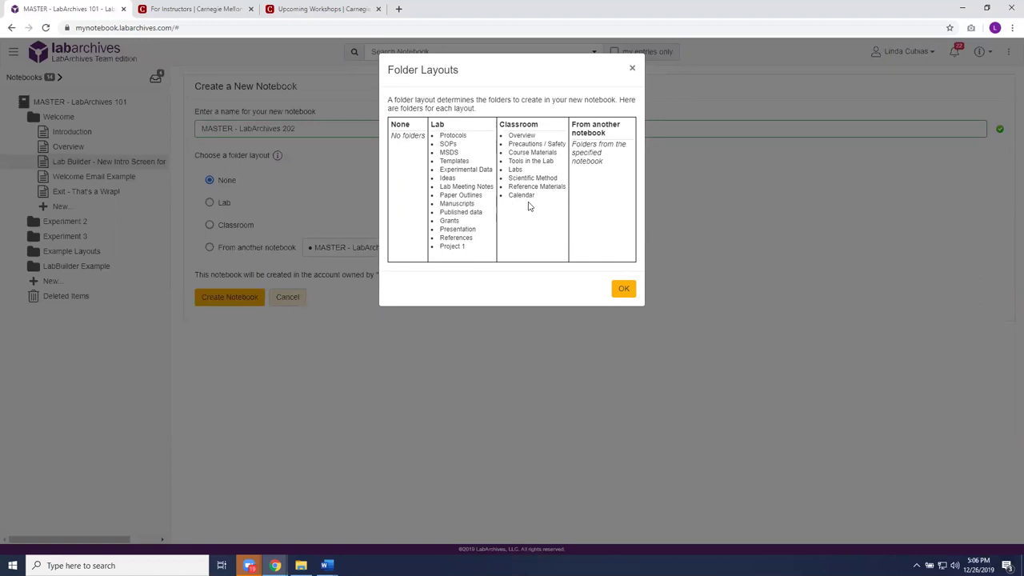
click(624, 293)
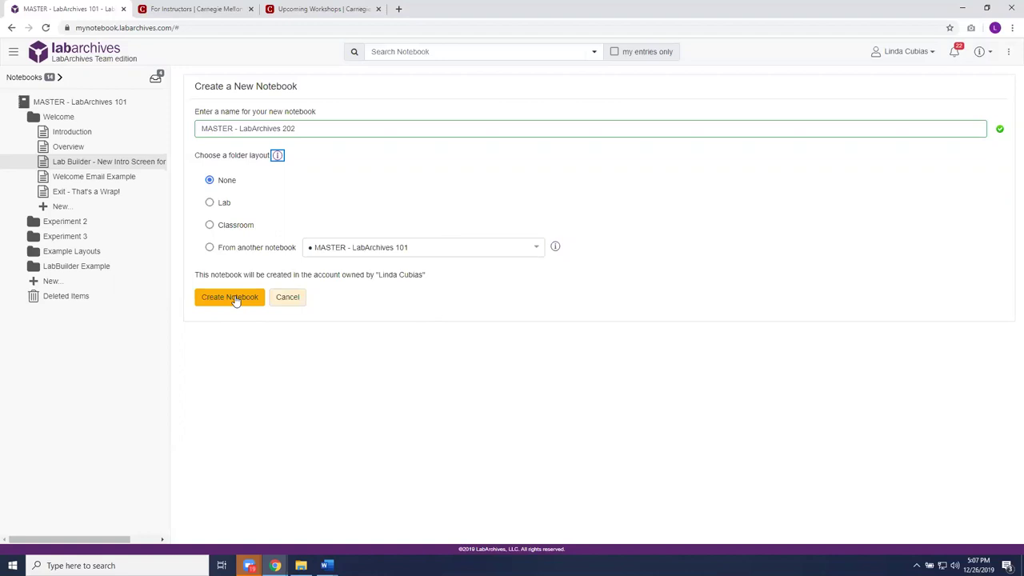
- Cancel the new-notebook form and bring up the New... add-item options in the MASTER notebook
click(297, 303)
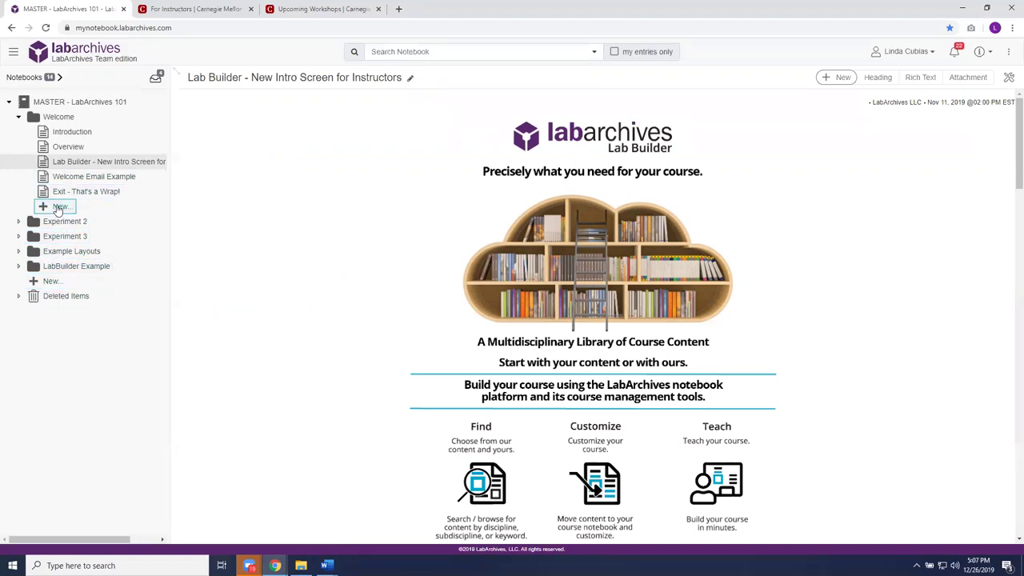
click(49, 283)
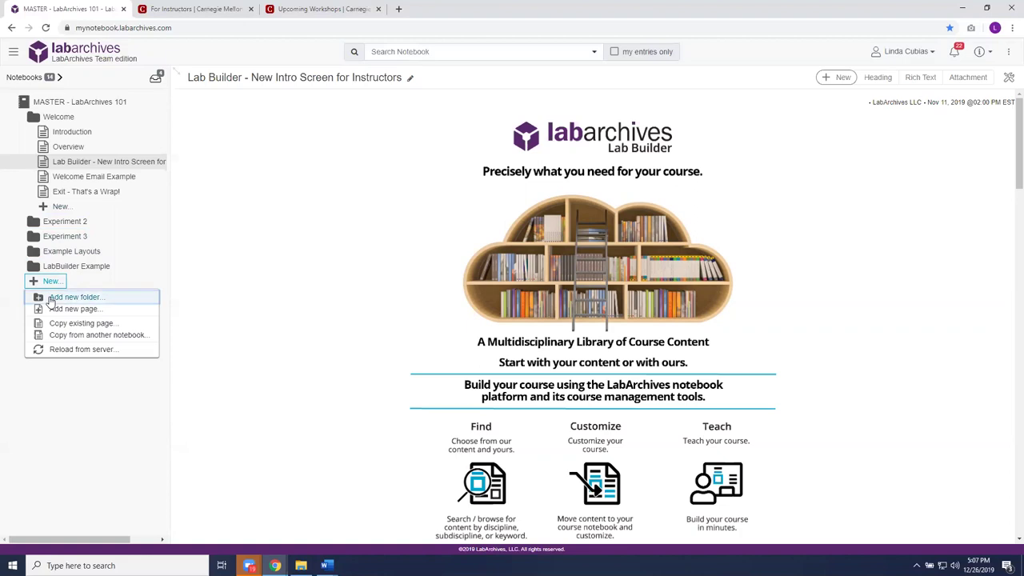
- Add a new folder named 'Experiment 1' to the MASTER notebook
click(49, 296)
text(E)
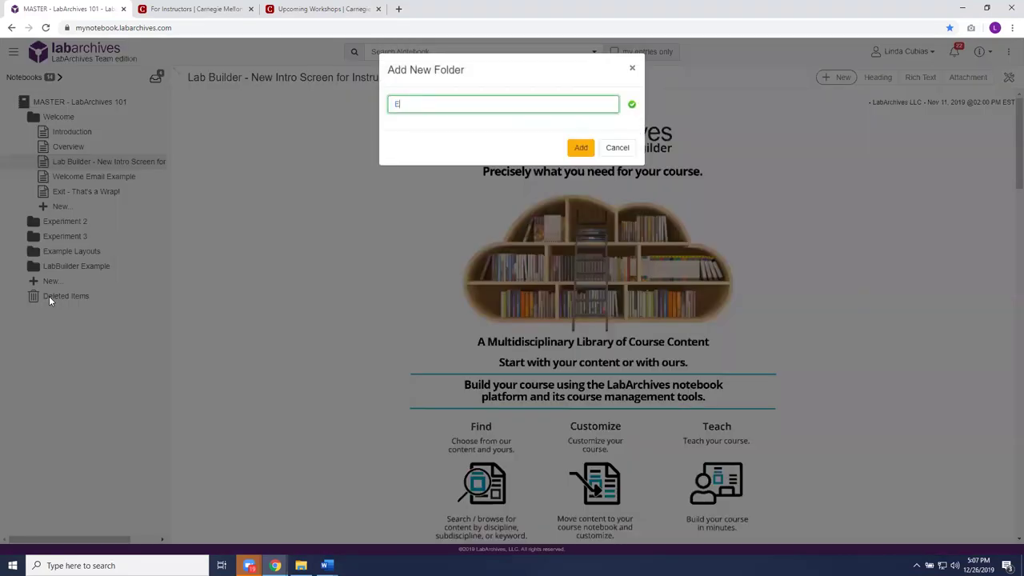
text(xperiment 1)
click(581, 149)
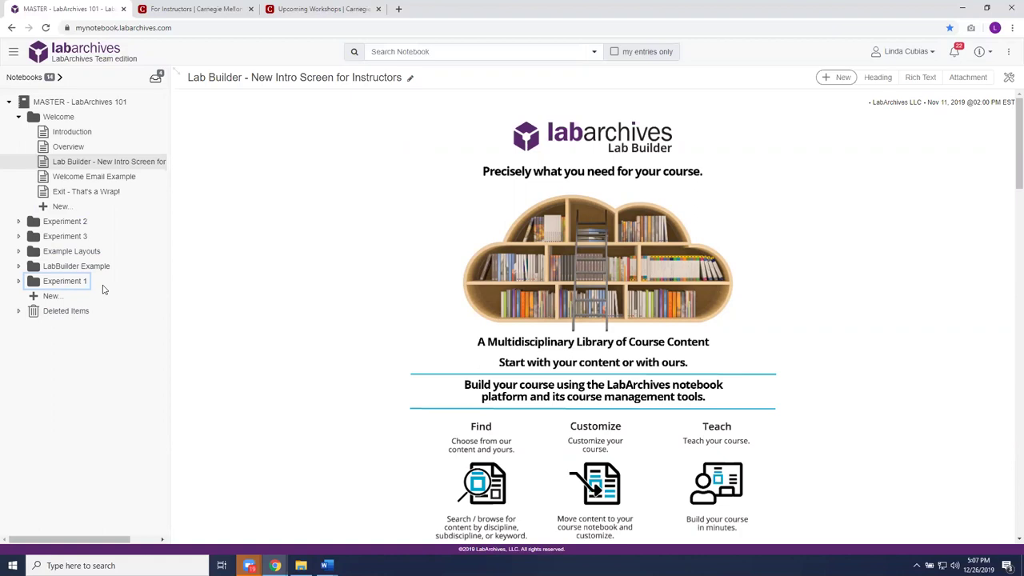
- Add a new page named 'Assignment 1' inside the Experiment 1 folder
click(72, 284)
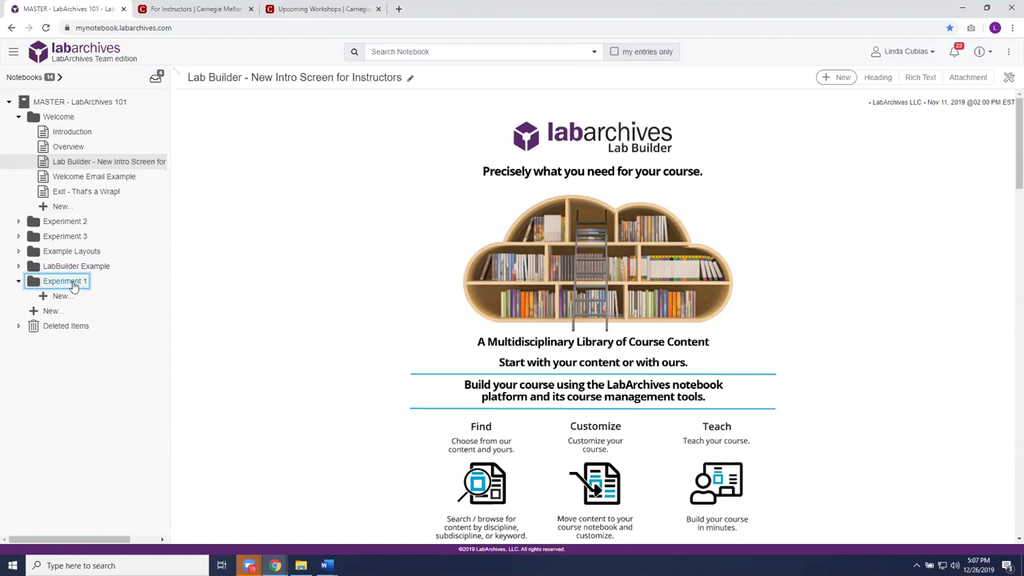
click(61, 296)
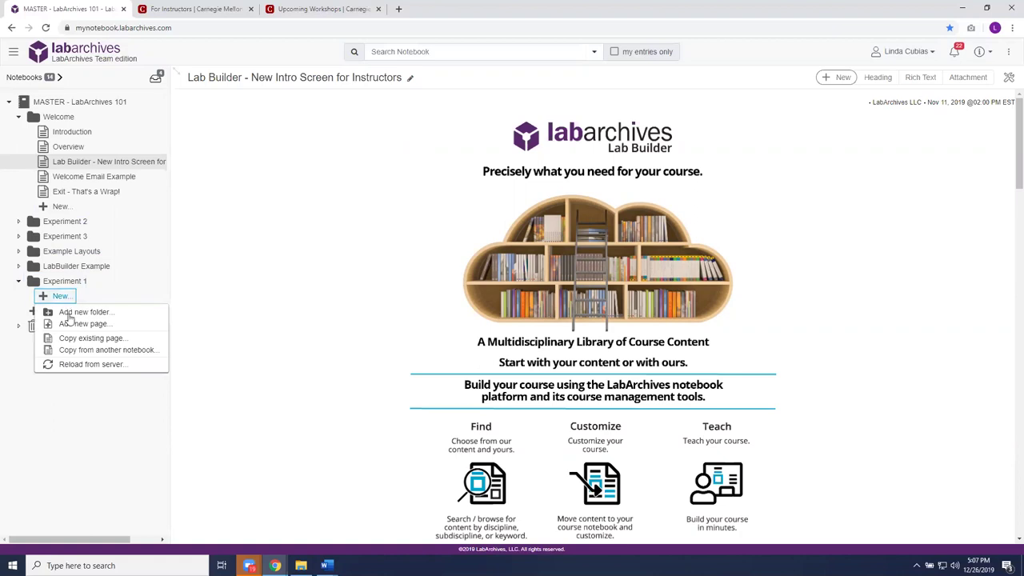
click(74, 323)
text(Assig)
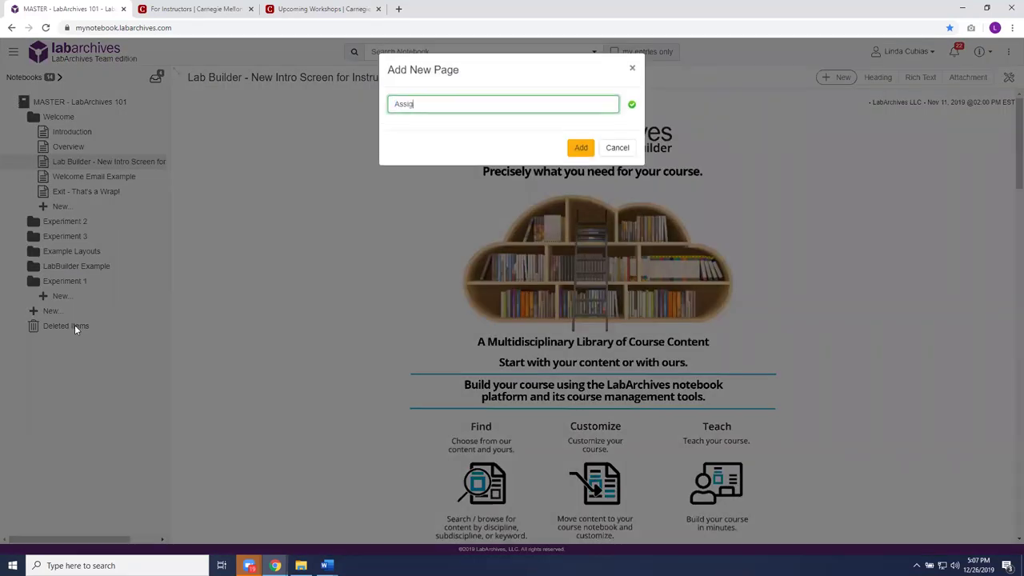
text(nment 1)
click(576, 149)
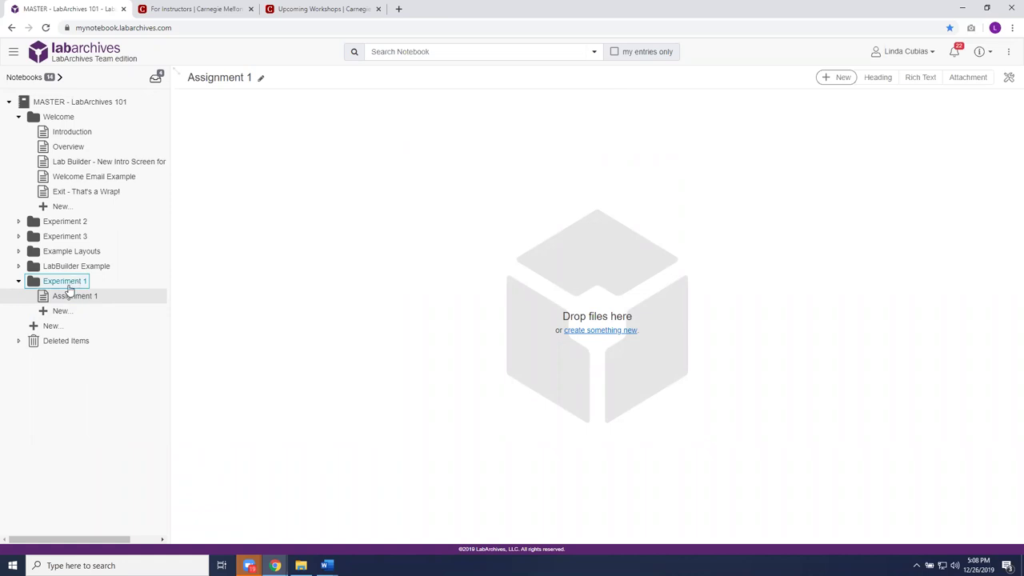
- Drag the Experiment 1 folder to just below Welcome and view its action options
drag(73, 282, 58, 214)
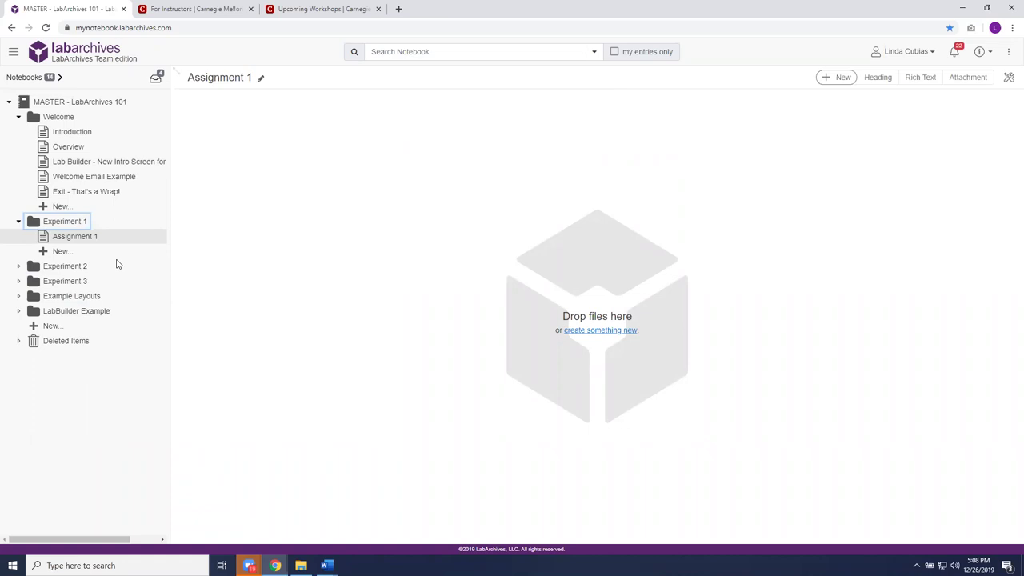
right_click(77, 225)
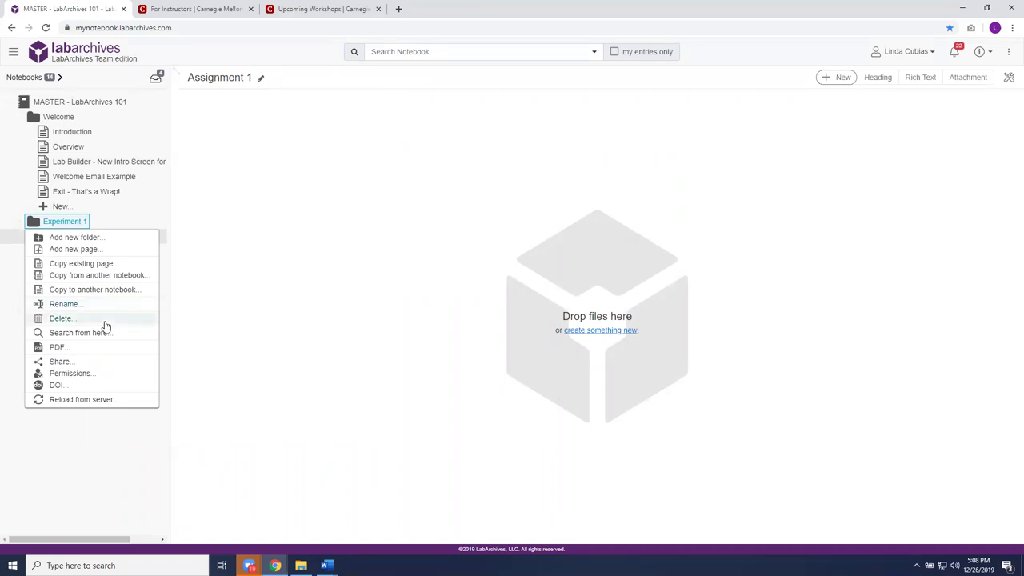
click(128, 219)
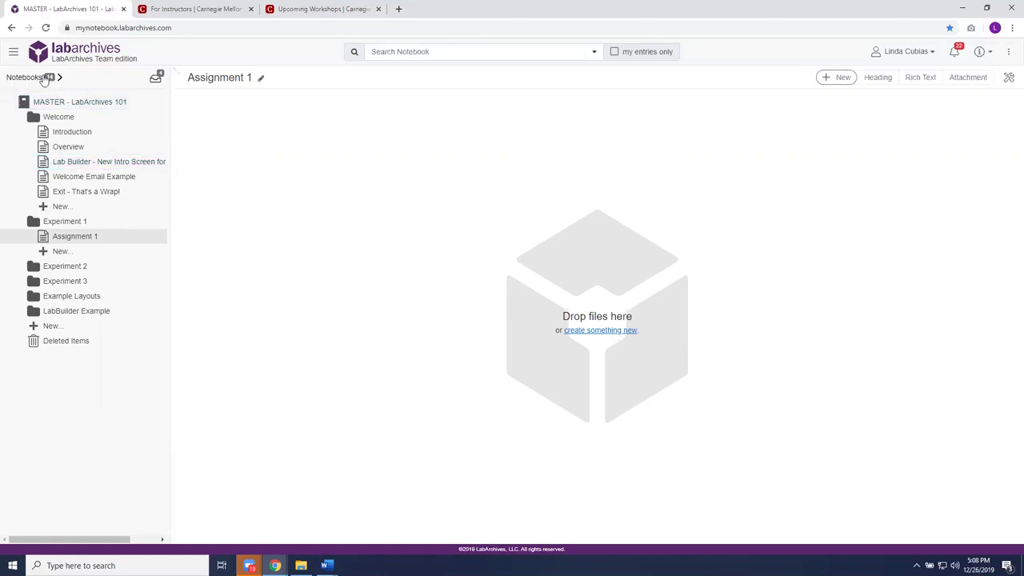
- Switch to the Lab Builder notebook from the notebook list
click(44, 78)
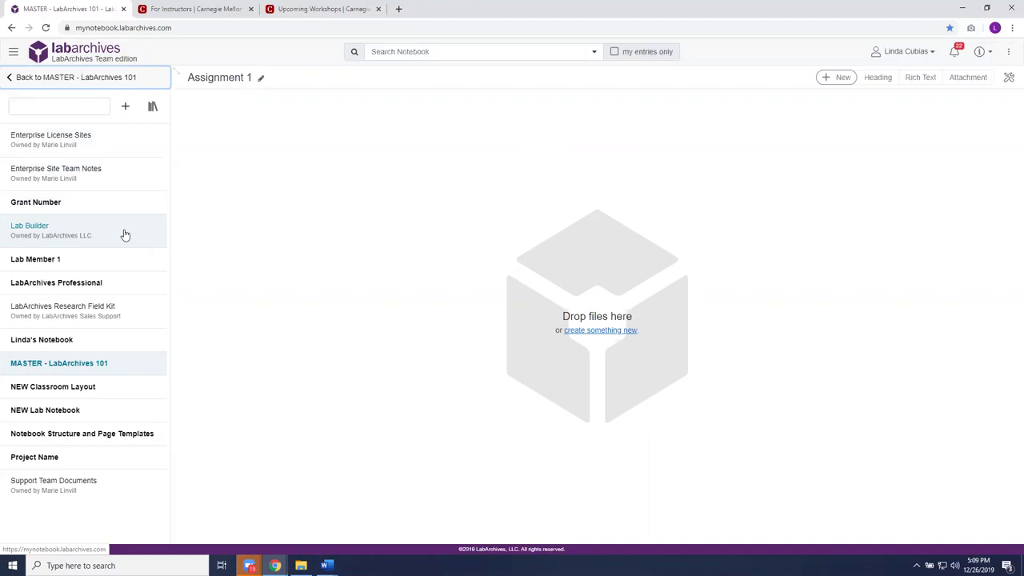
click(89, 233)
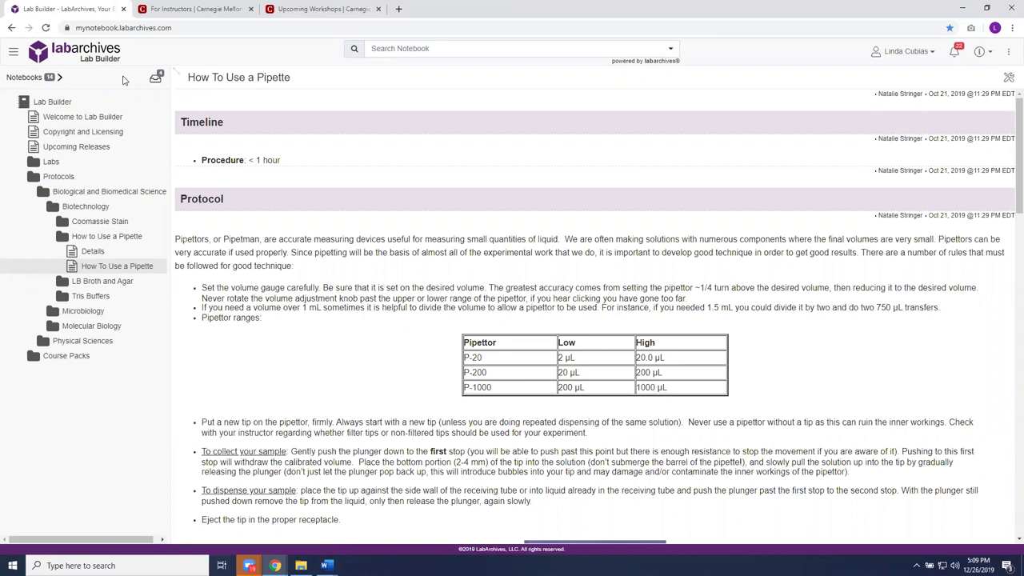
- Browse Labs > Physical Sciences > General Physics > Electric Fields and open its Procedure page
click(113, 118)
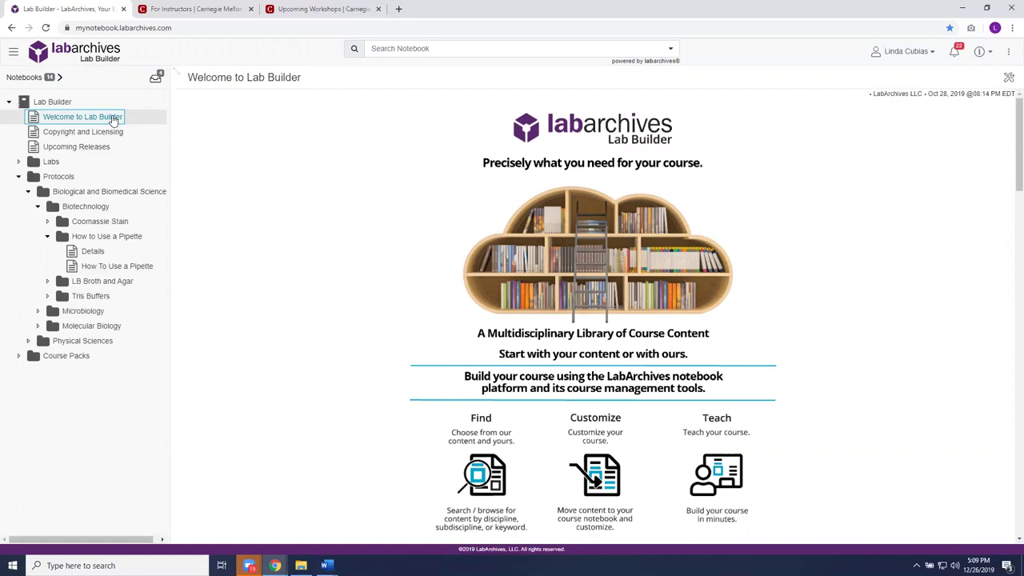
click(63, 176)
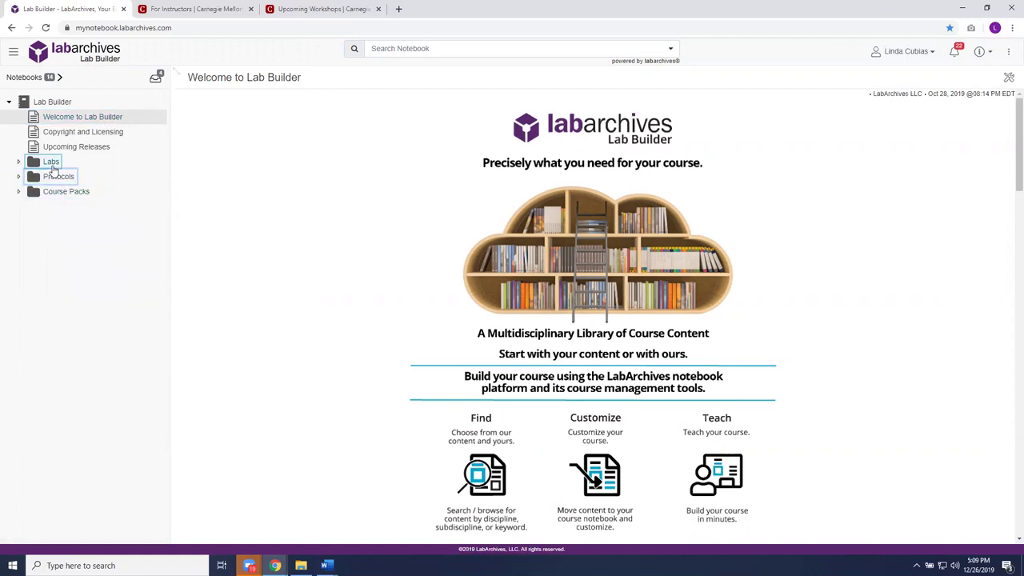
click(51, 163)
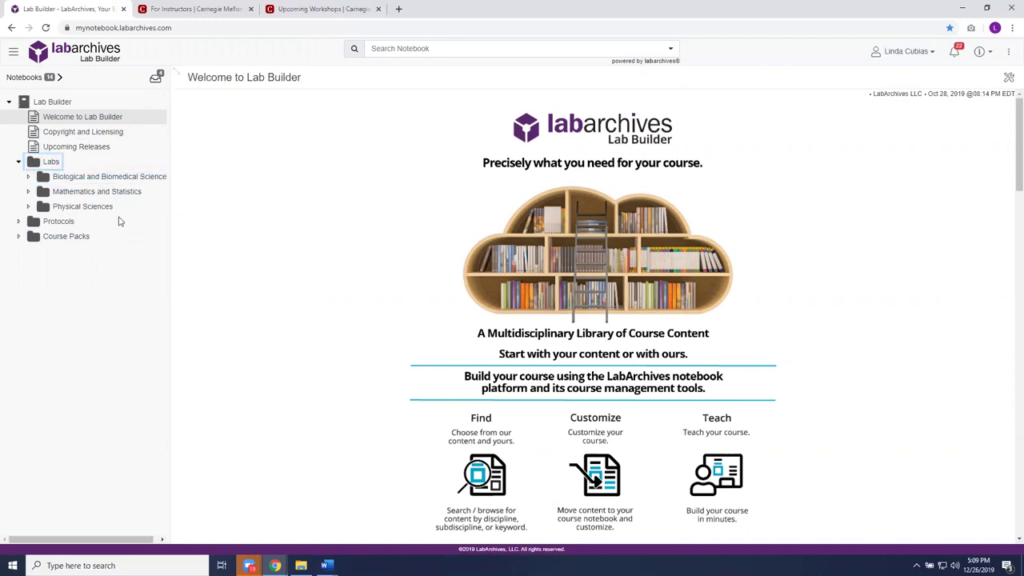
click(84, 206)
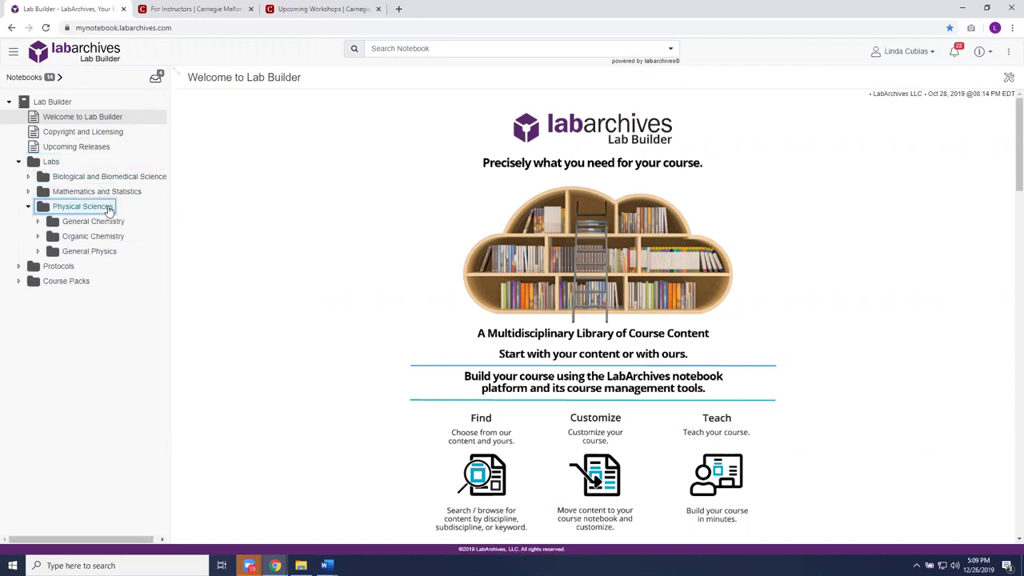
click(112, 251)
click(97, 371)
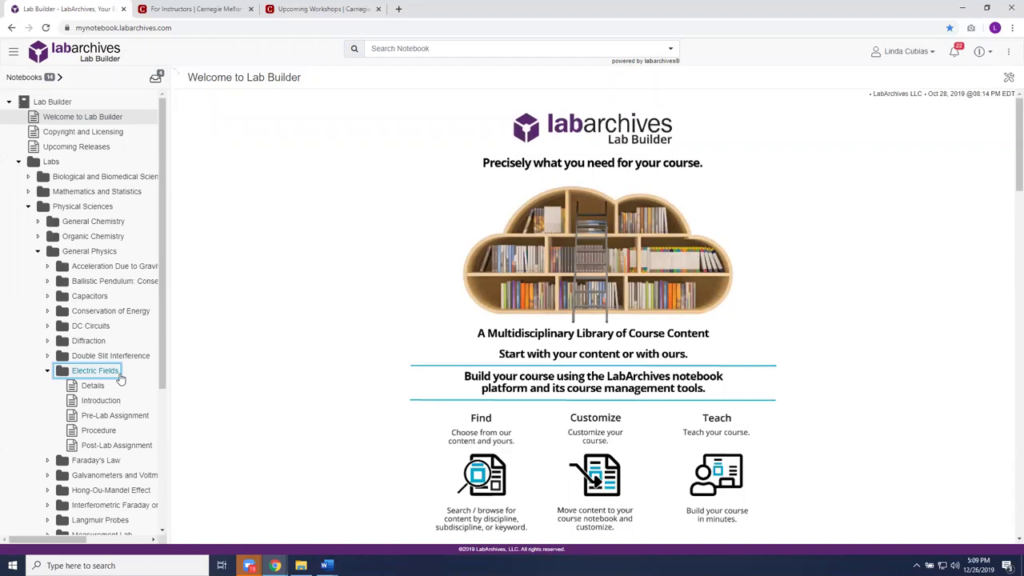
click(122, 444)
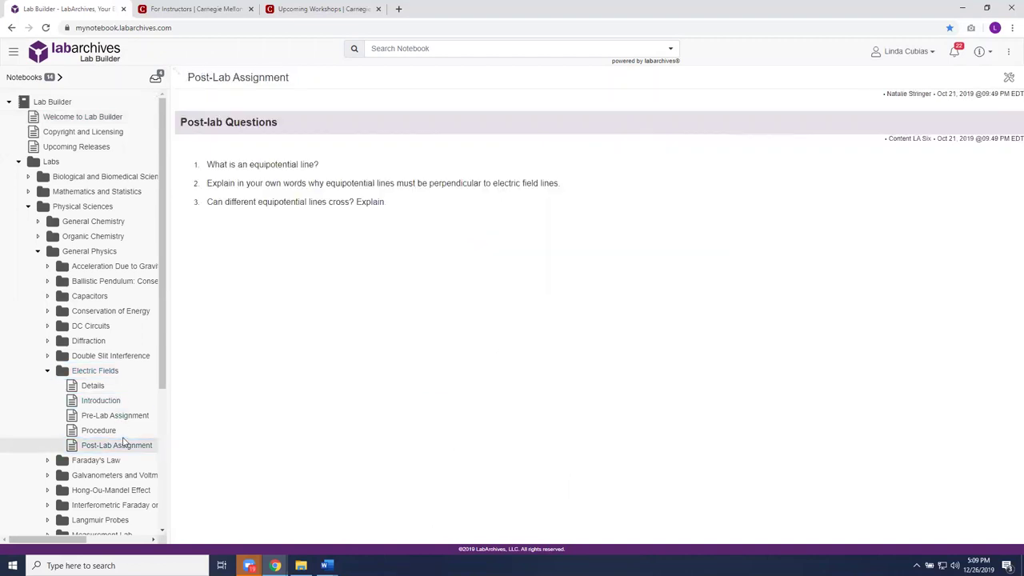
click(112, 431)
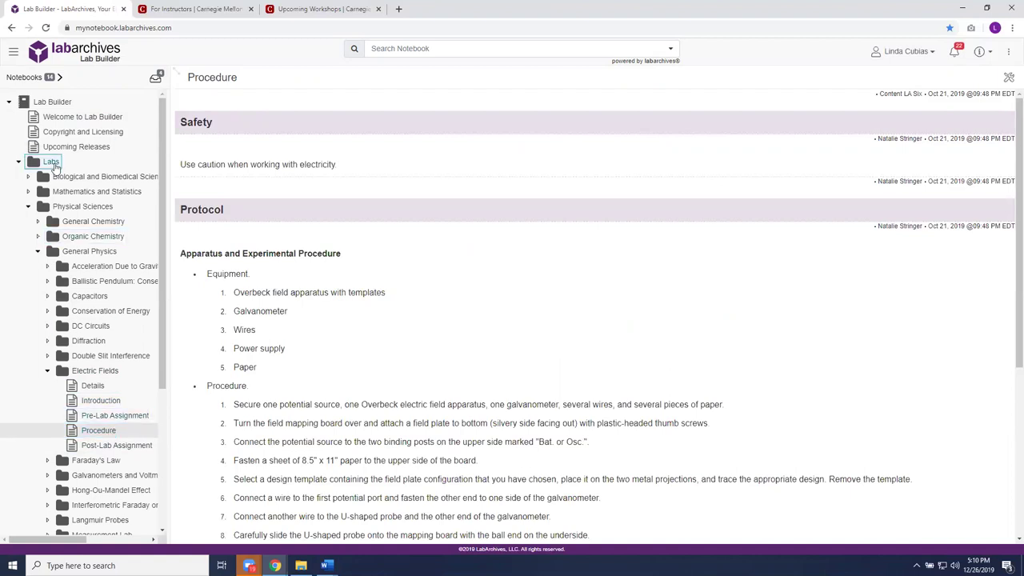
click(50, 161)
- Open the LB Broth and Agar page under Protocols > Biotechnology
click(58, 177)
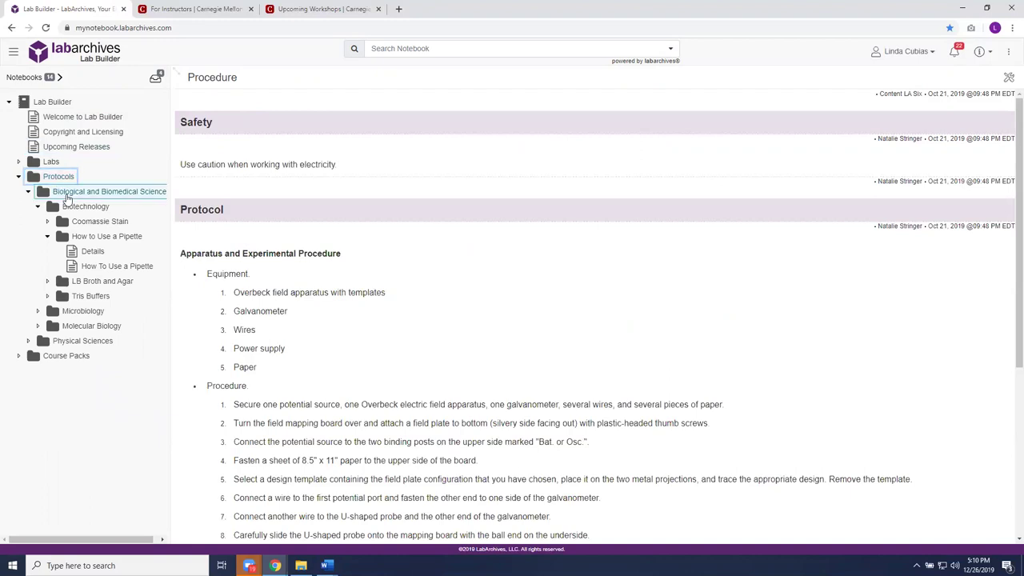
click(101, 282)
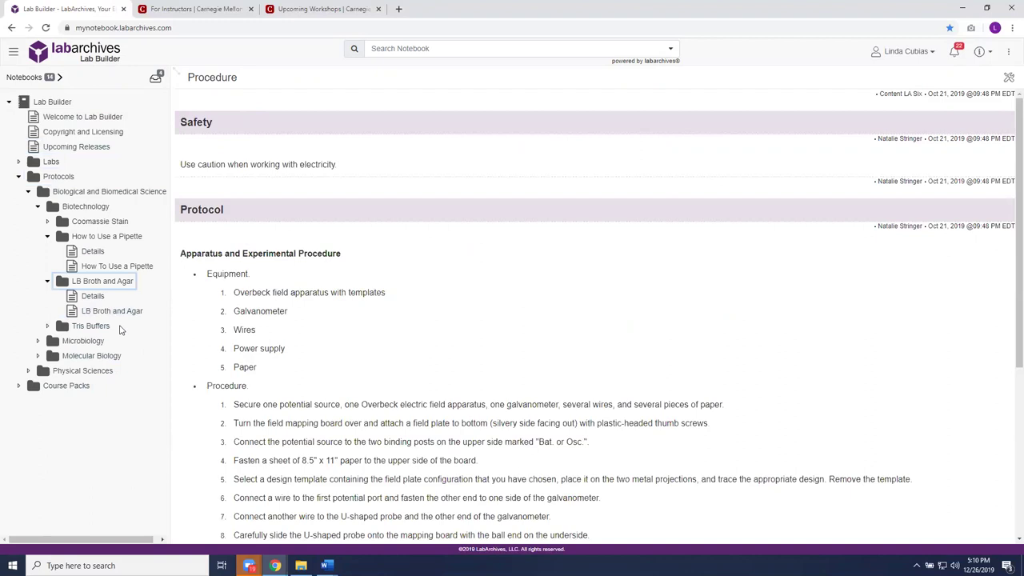
click(111, 312)
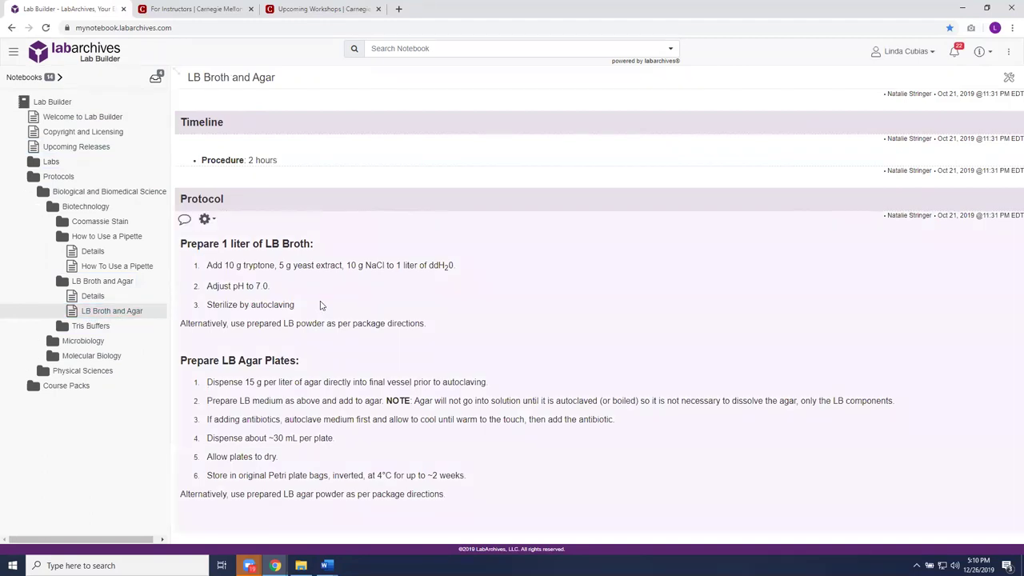
click(59, 177)
- Drill into Course Packs > Molecular Biology Course Pack > Common Methods and open DNA Purification
click(64, 192)
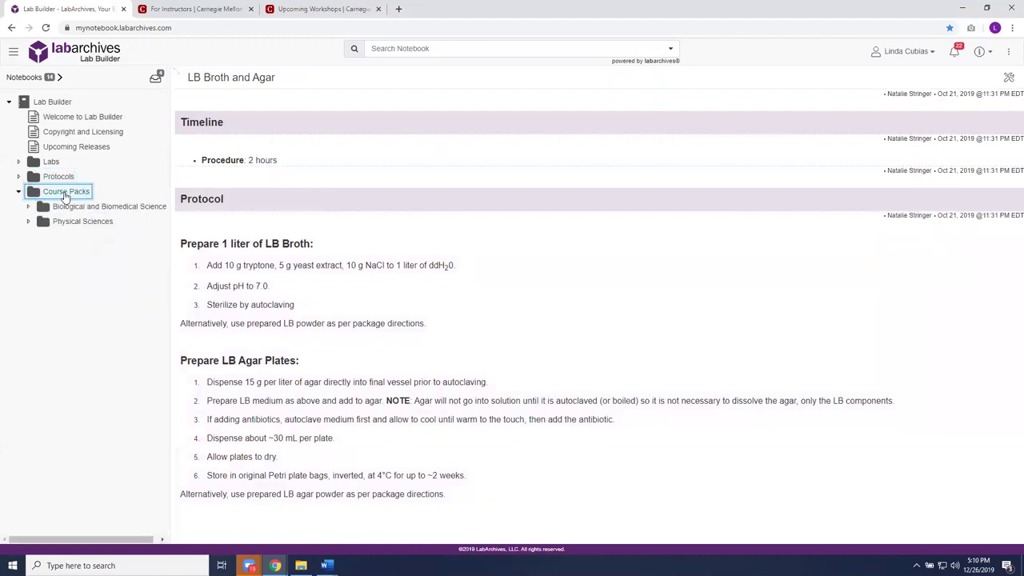
click(80, 206)
click(92, 222)
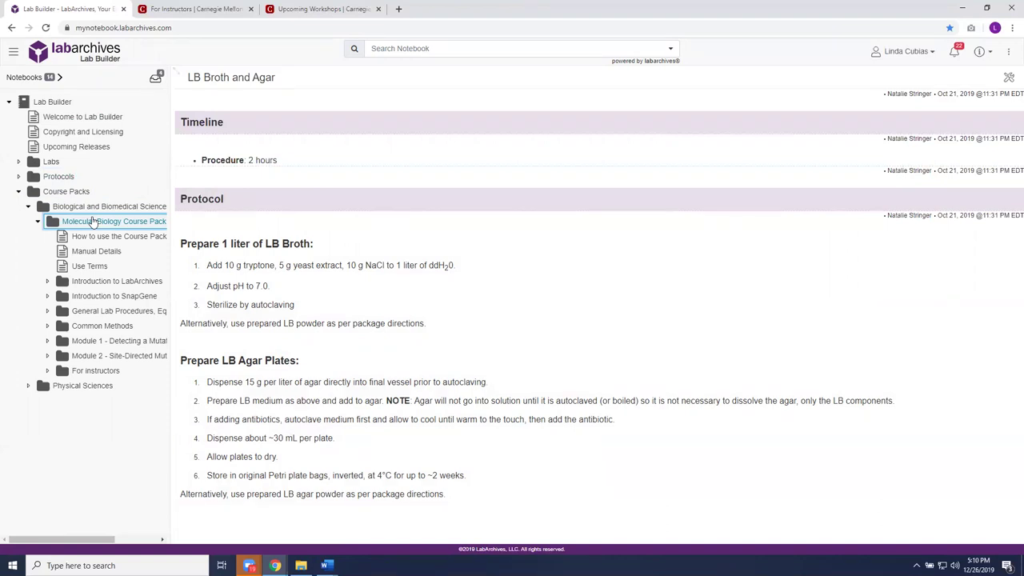
click(106, 326)
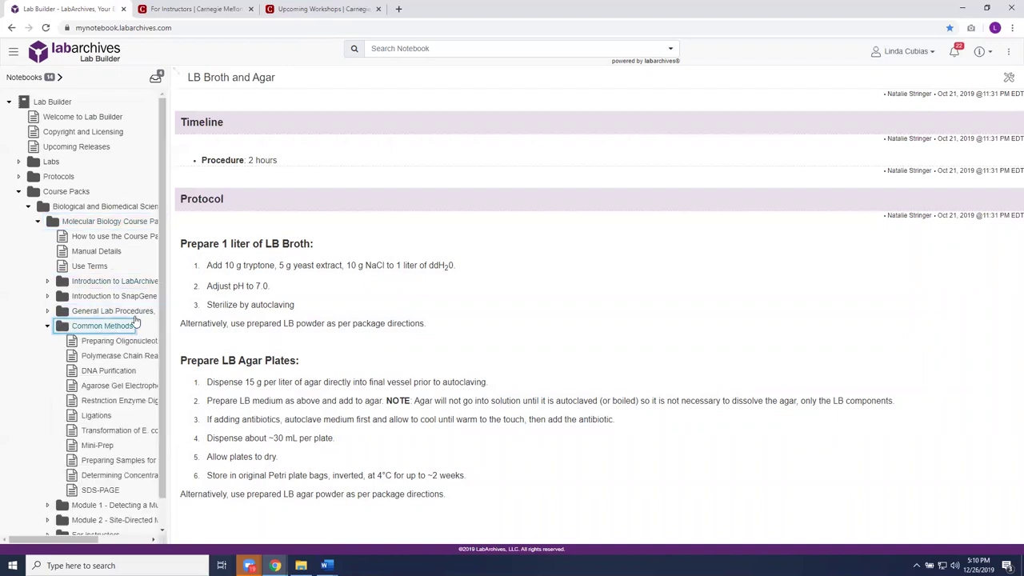
click(103, 373)
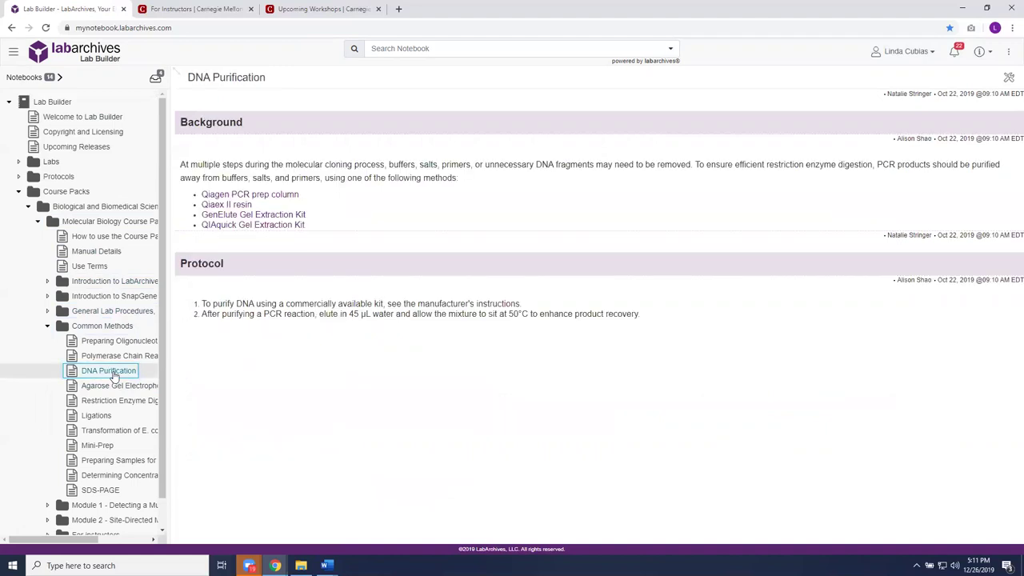
- Copy the DNA Purification page to the MASTER - LabArchives 101 notebook and confirm the copy
right_click(114, 376)
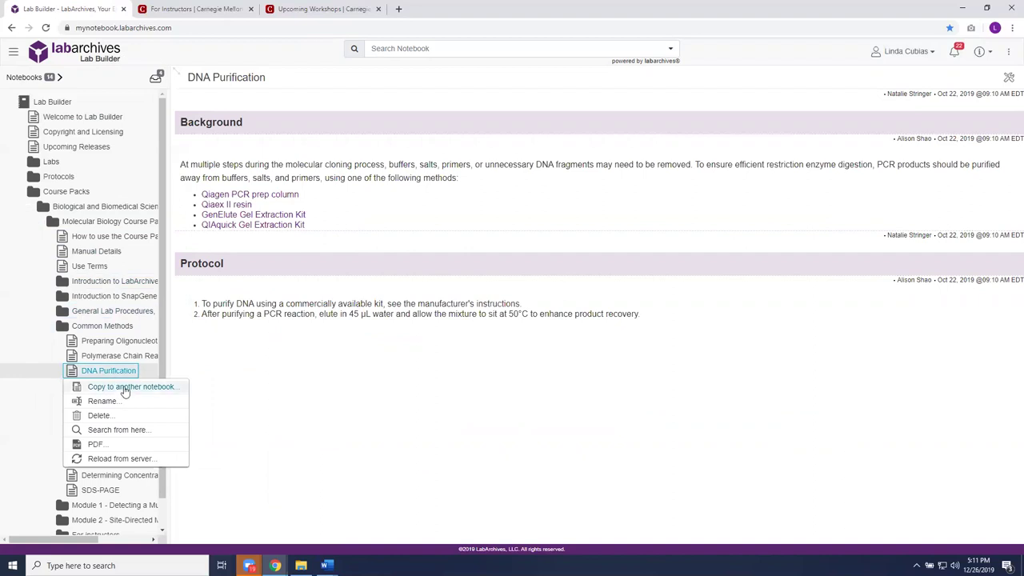
click(126, 387)
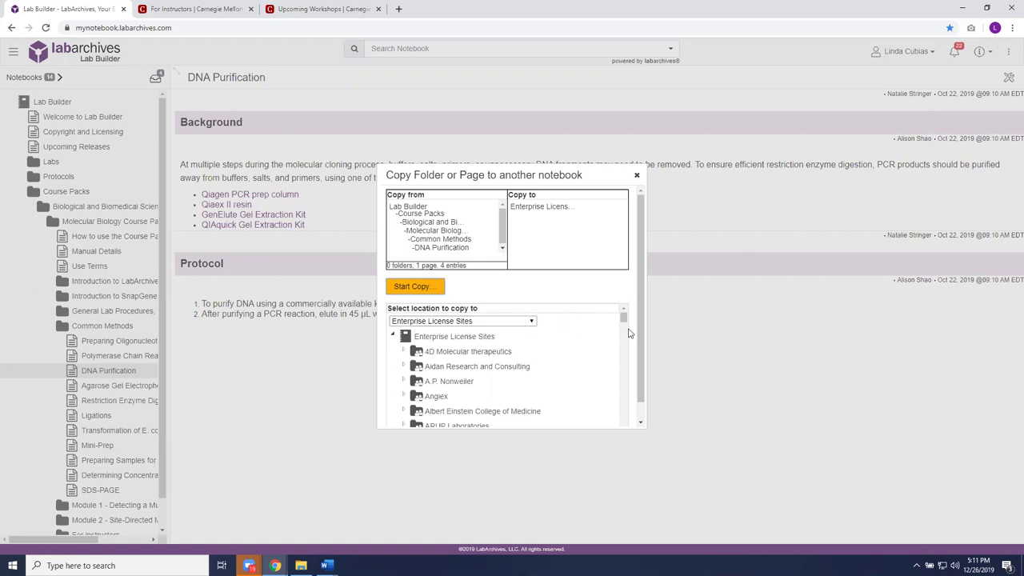
click(531, 322)
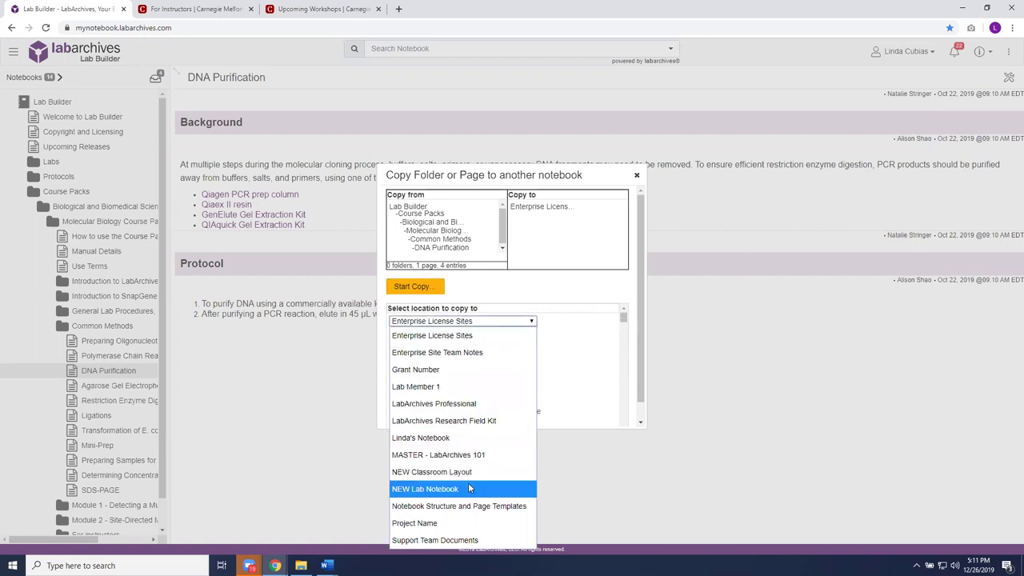
click(462, 456)
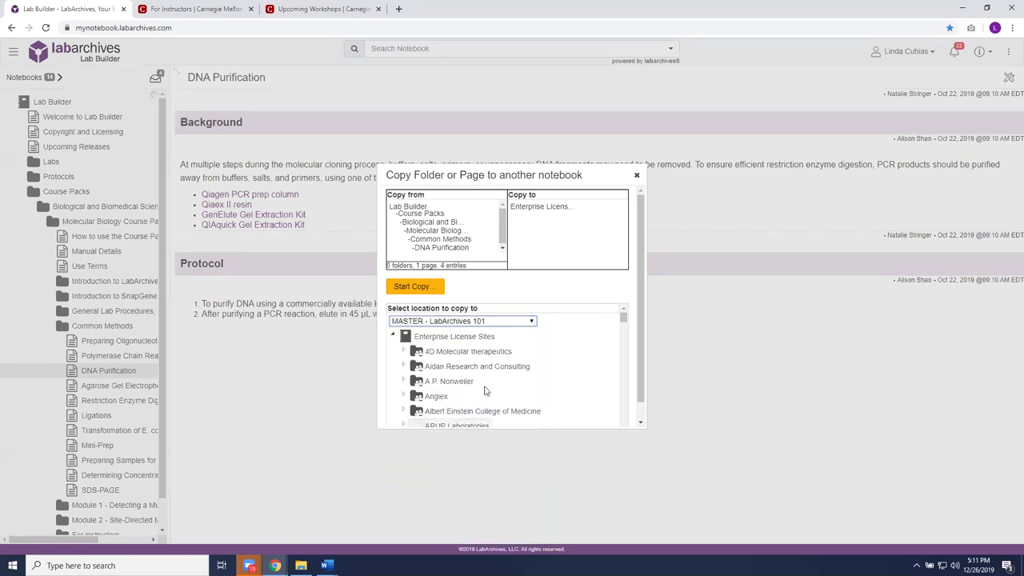
click(423, 287)
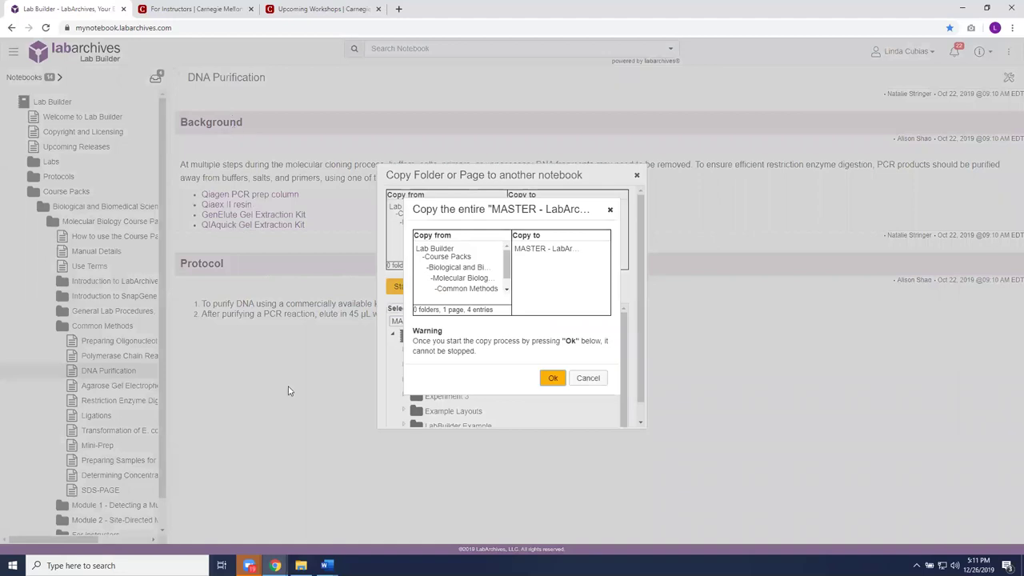
click(555, 380)
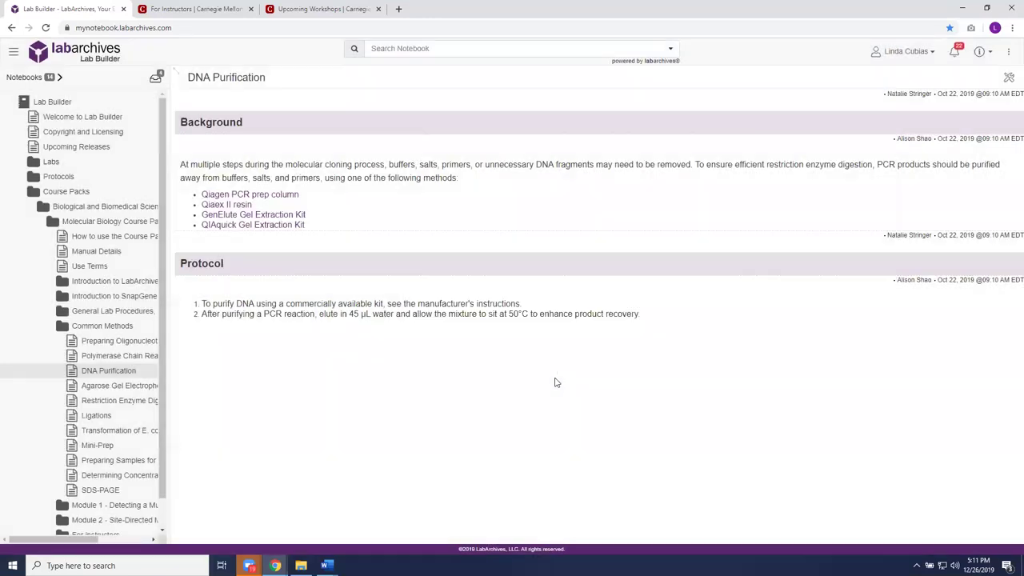
click(30, 80)
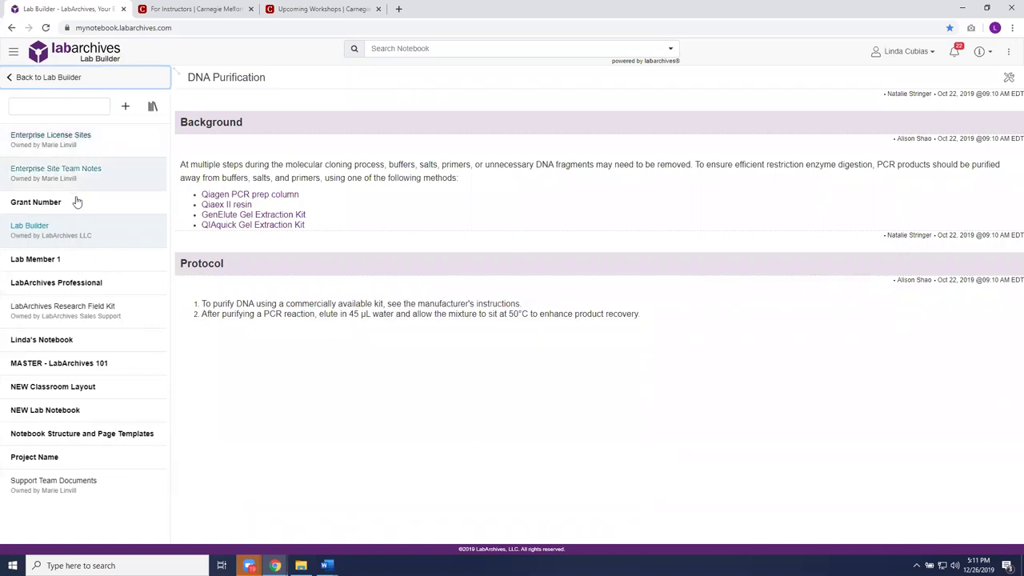
- In MASTER - LabArchives 101, drag DNA Purification into LabBuilder Example, then open Experiment 1 > Assignment 1
click(66, 364)
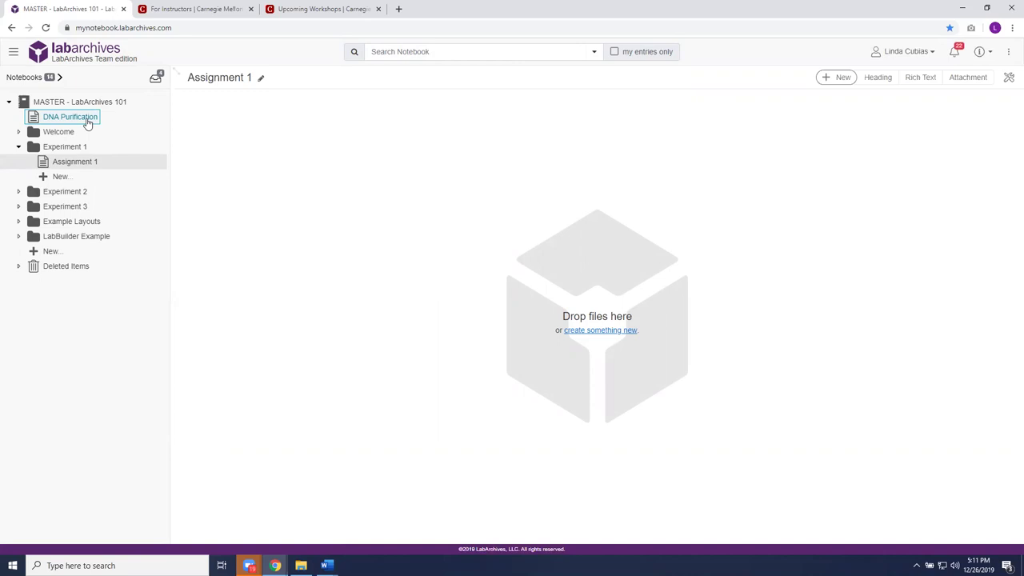
drag(88, 124, 99, 239)
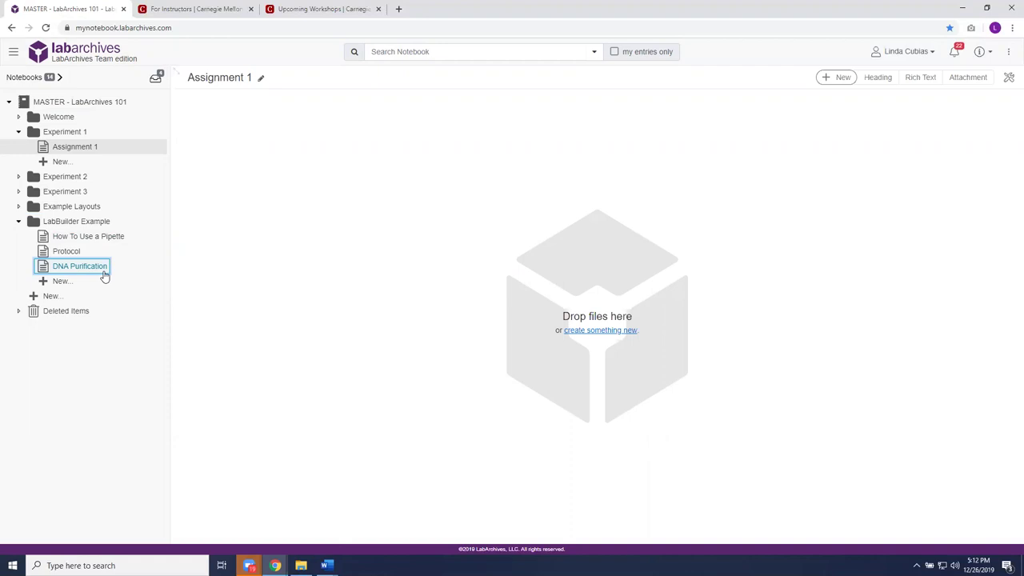
click(65, 133)
click(67, 134)
click(70, 147)
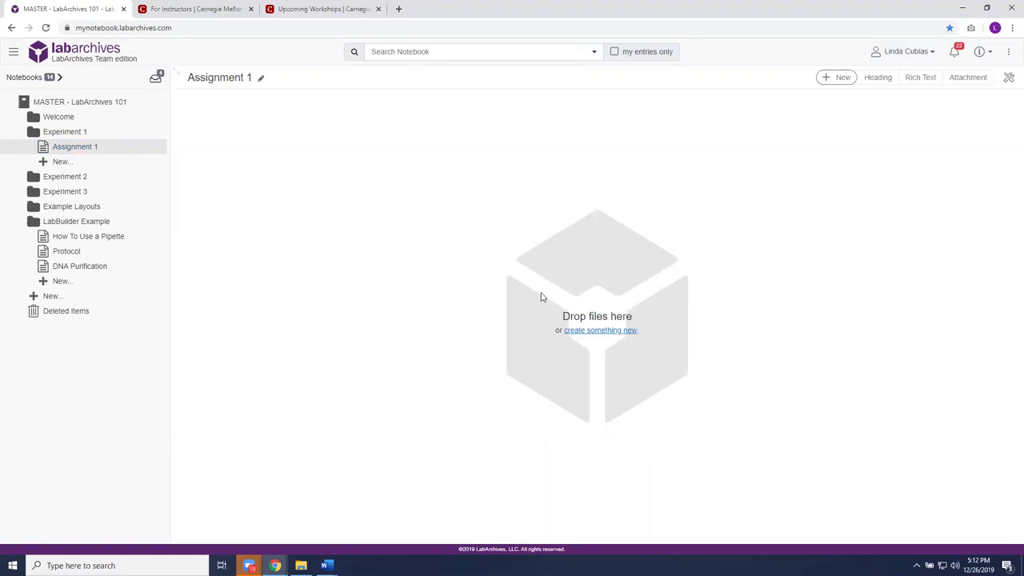
- Add a new Rich Text entry to the Assignment 1 page
click(606, 335)
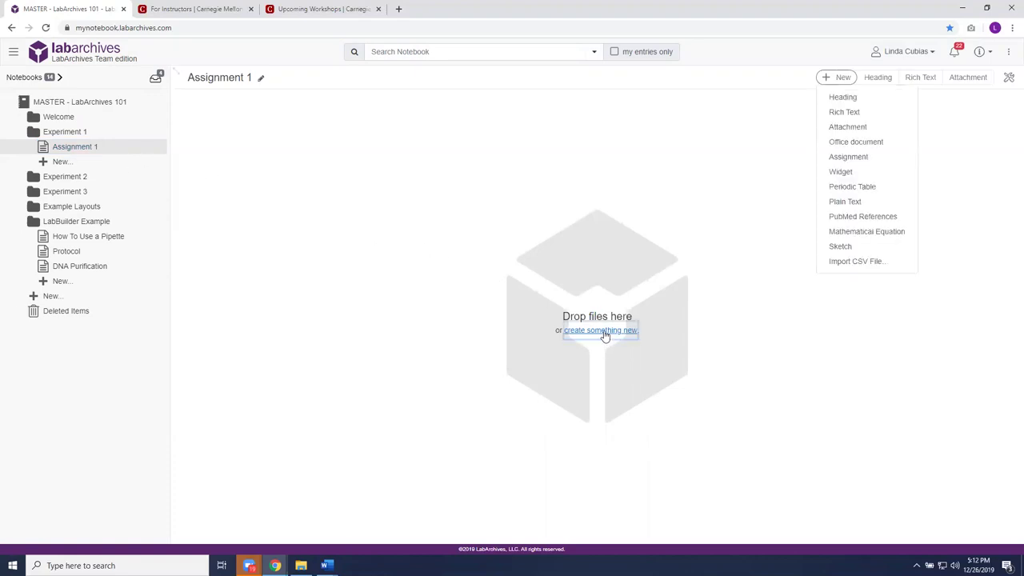
click(832, 80)
click(833, 82)
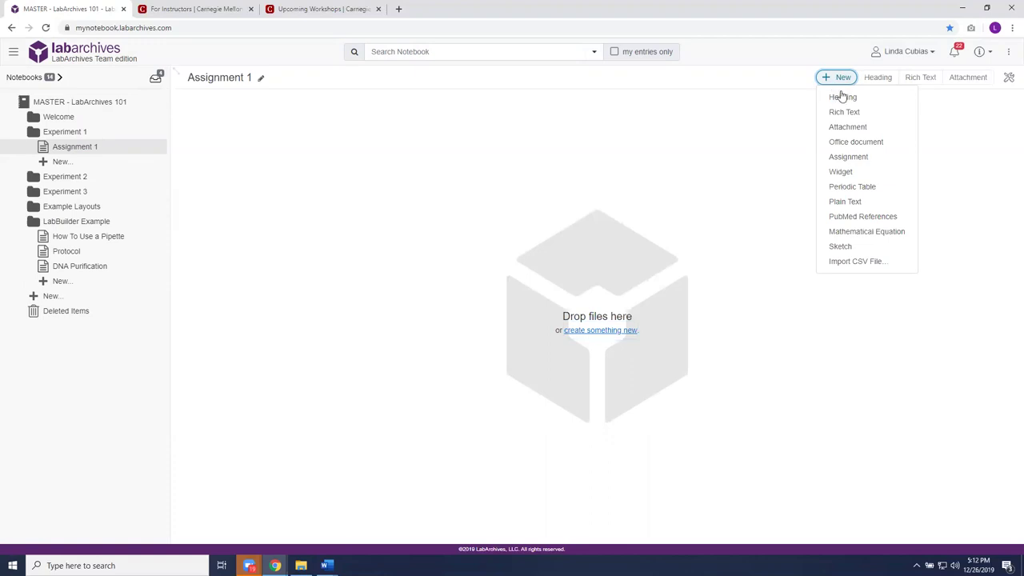
click(845, 112)
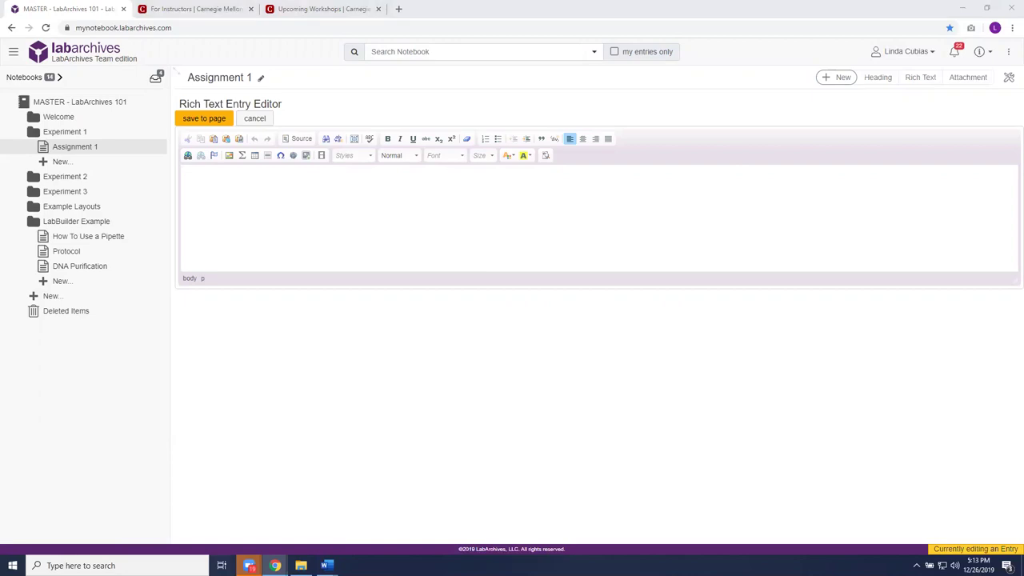
- Paste the ten-step Petri dish disinfectant protocol into the rich text entry and save it
key(super+d)
key(super+d)
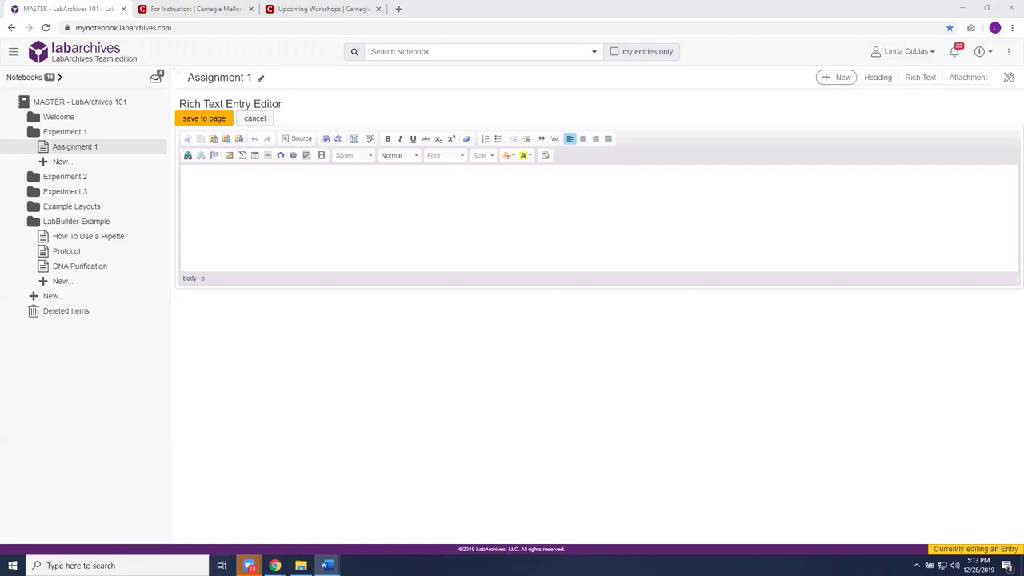
right_click(232, 186)
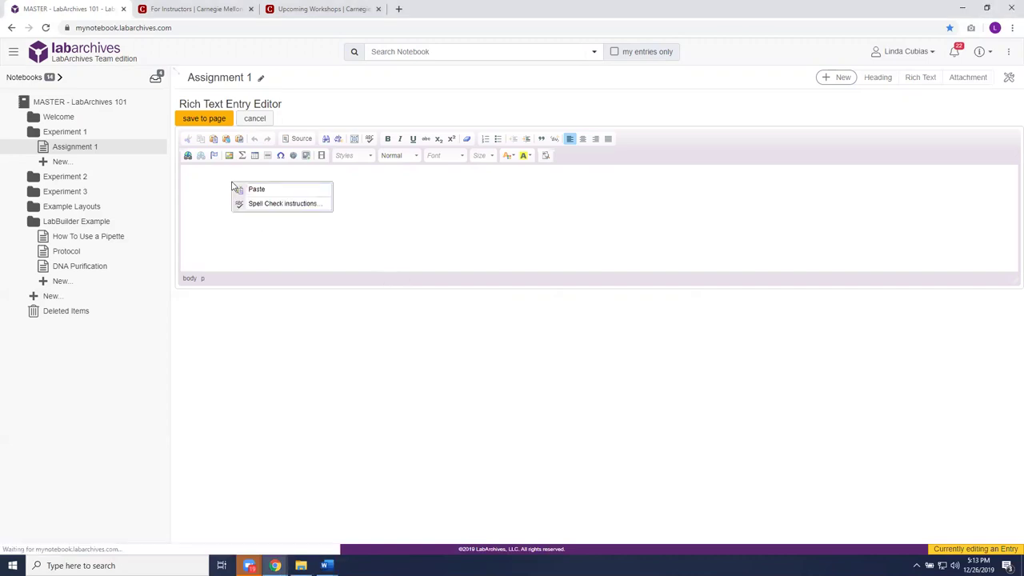
click(251, 190)
right_click(437, 303)
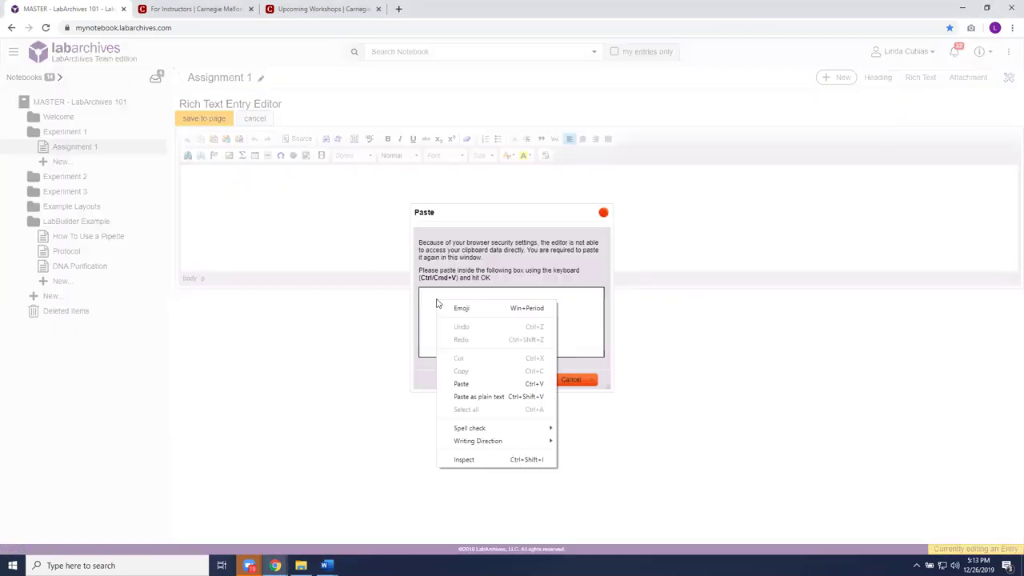
click(462, 384)
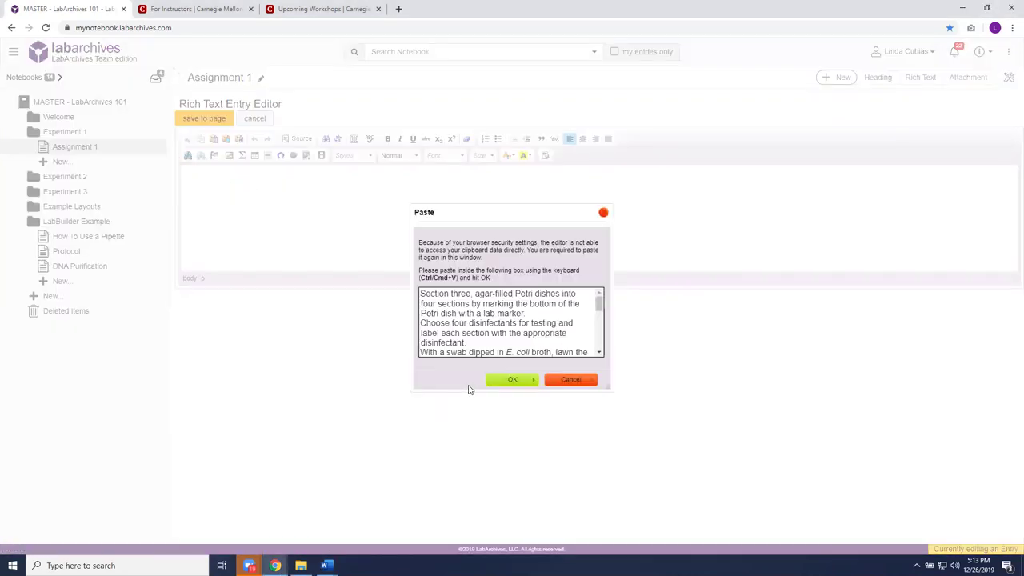
click(516, 381)
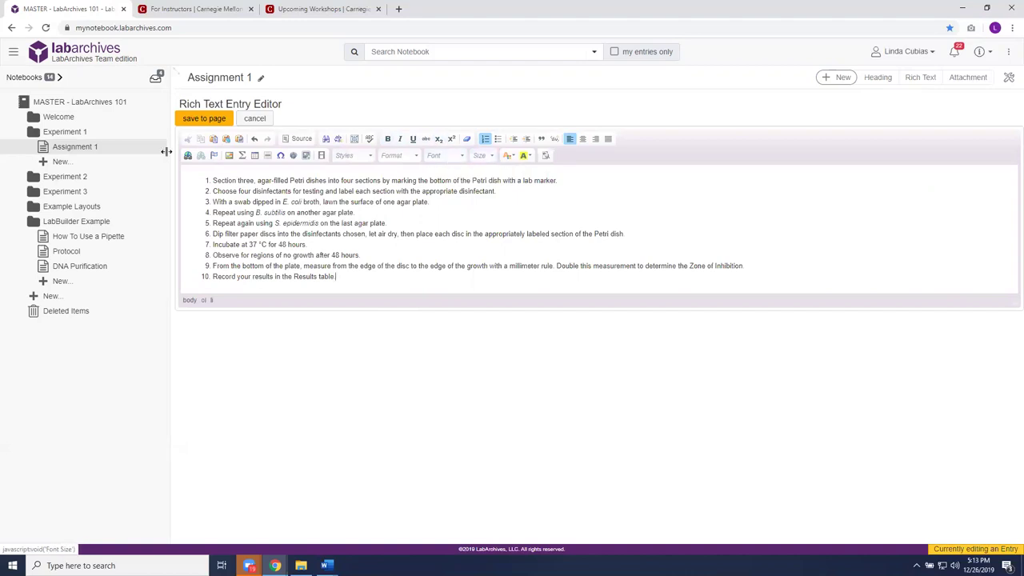
click(207, 120)
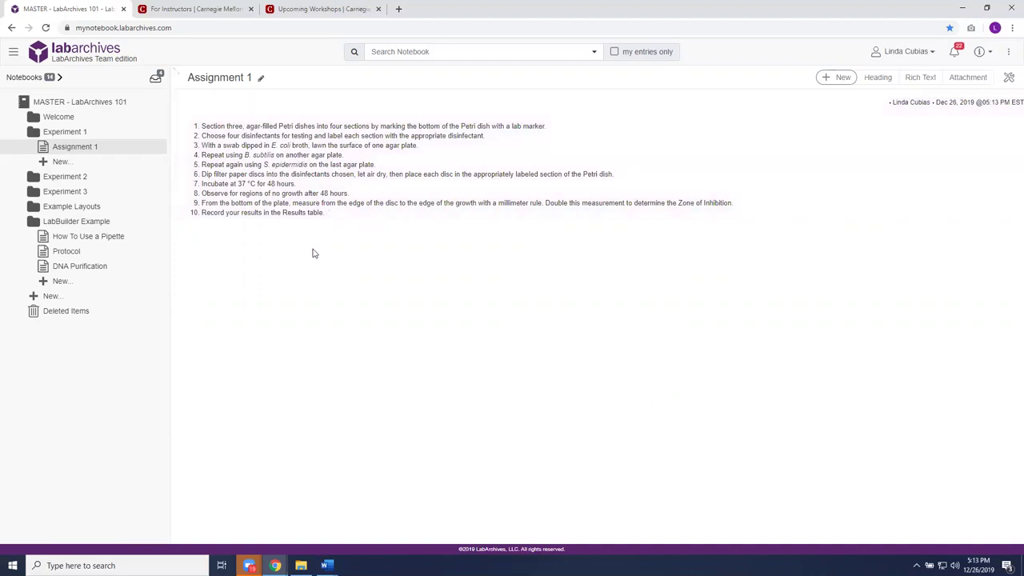
- Upload CE_petrie_image.JPG as a new attachment entry on Assignment 1
click(848, 78)
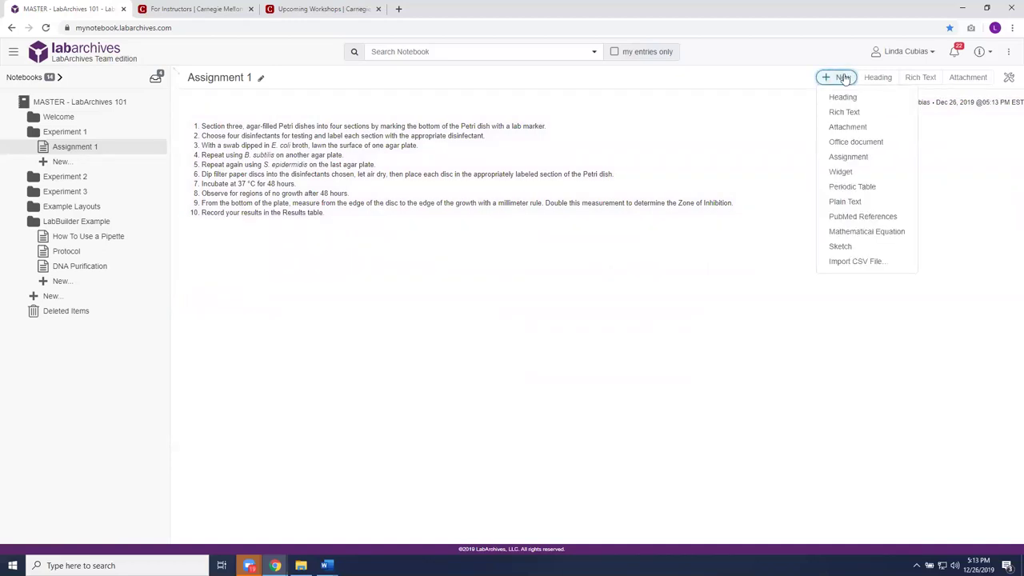
click(848, 128)
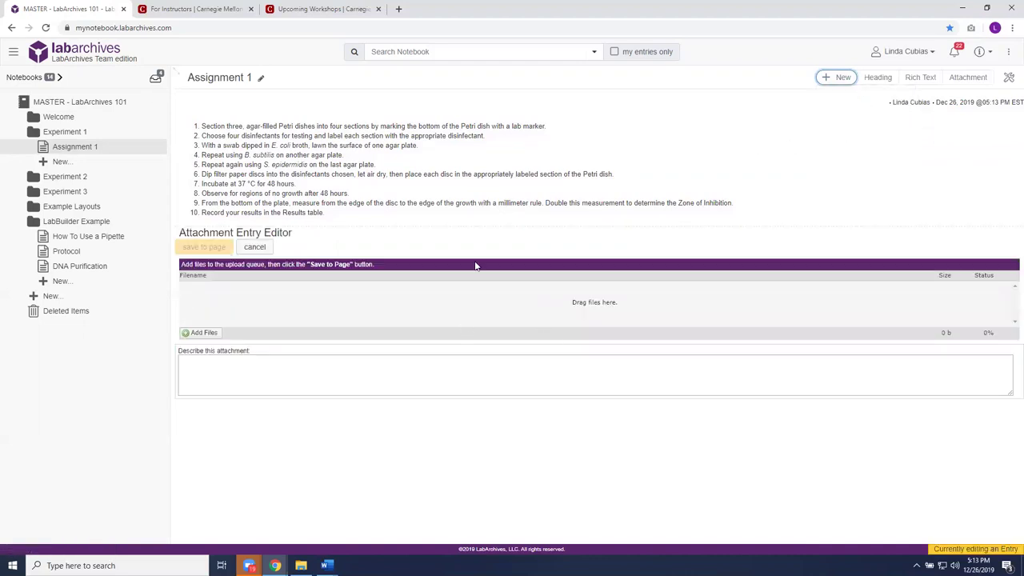
click(203, 333)
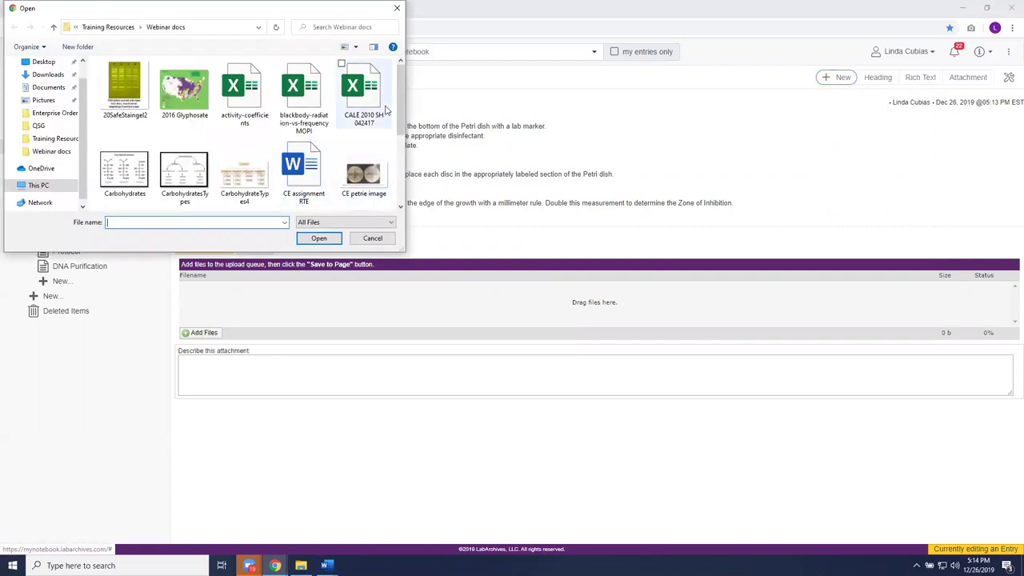
scroll(394, 121, down, 1)
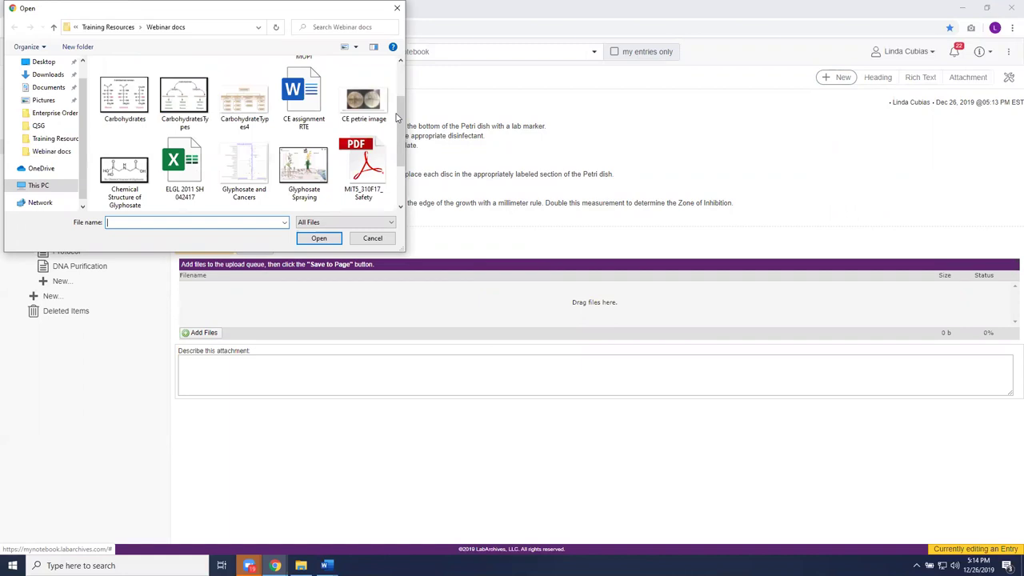
double_click(370, 104)
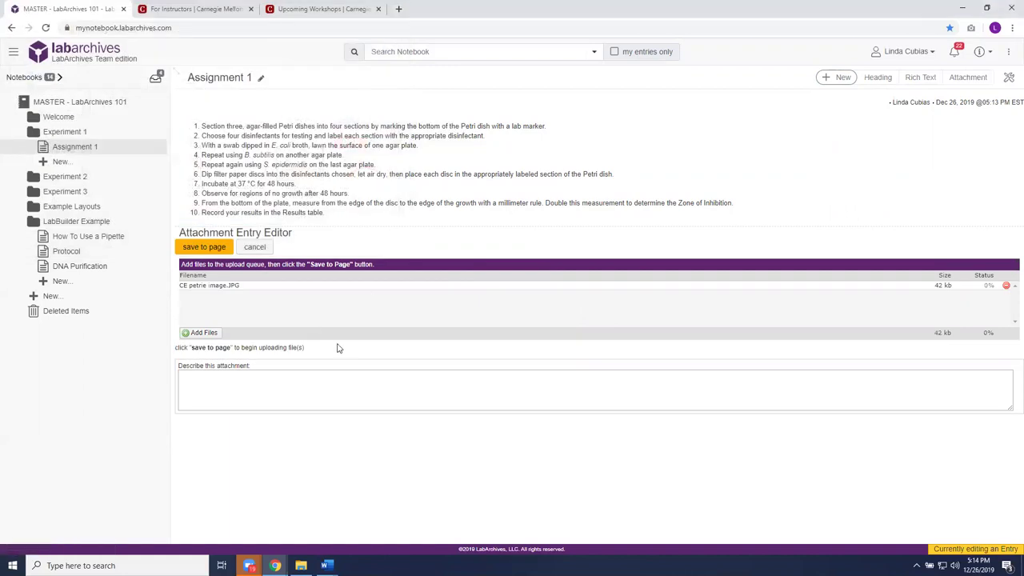
click(204, 248)
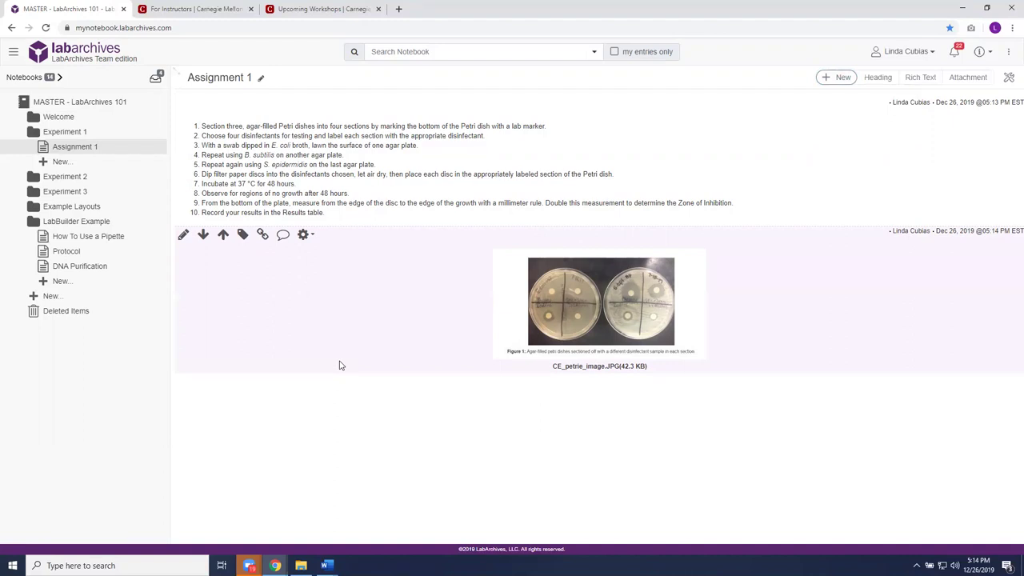
- Insert a Heading entry reading 'EXAMPLE' just above the petri-dish image and save it
mouse_move(344, 384)
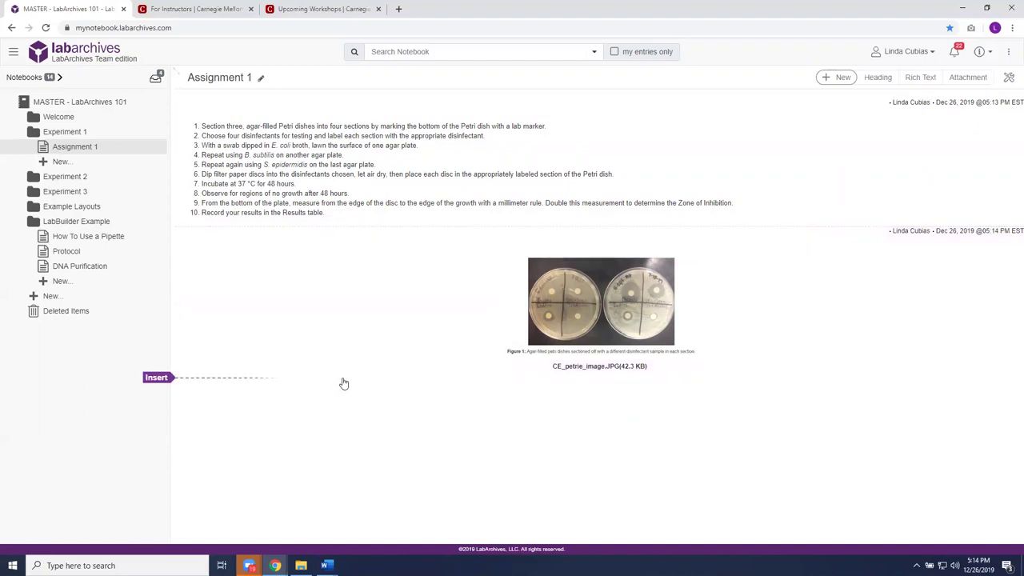
click(840, 76)
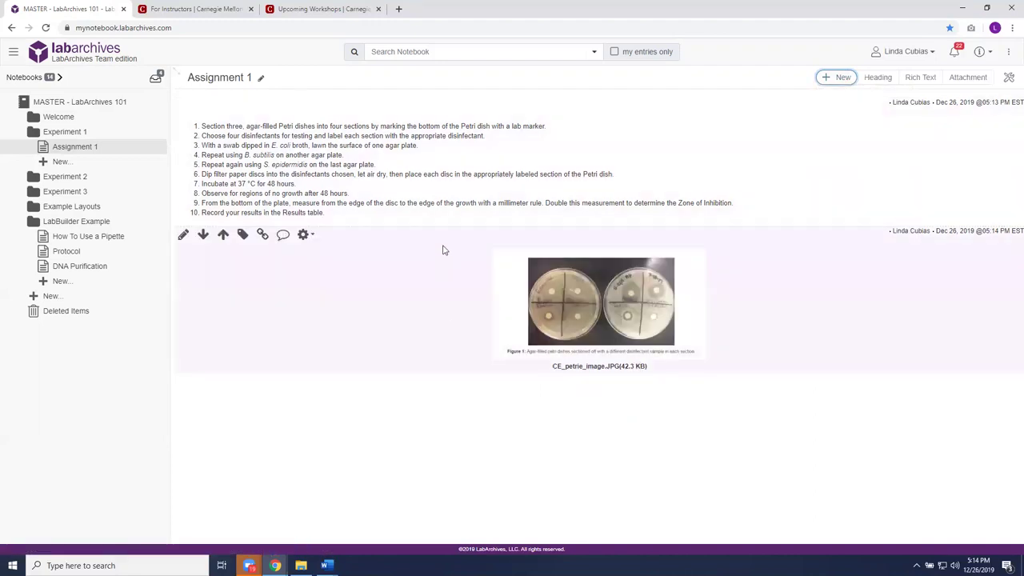
mouse_move(445, 230)
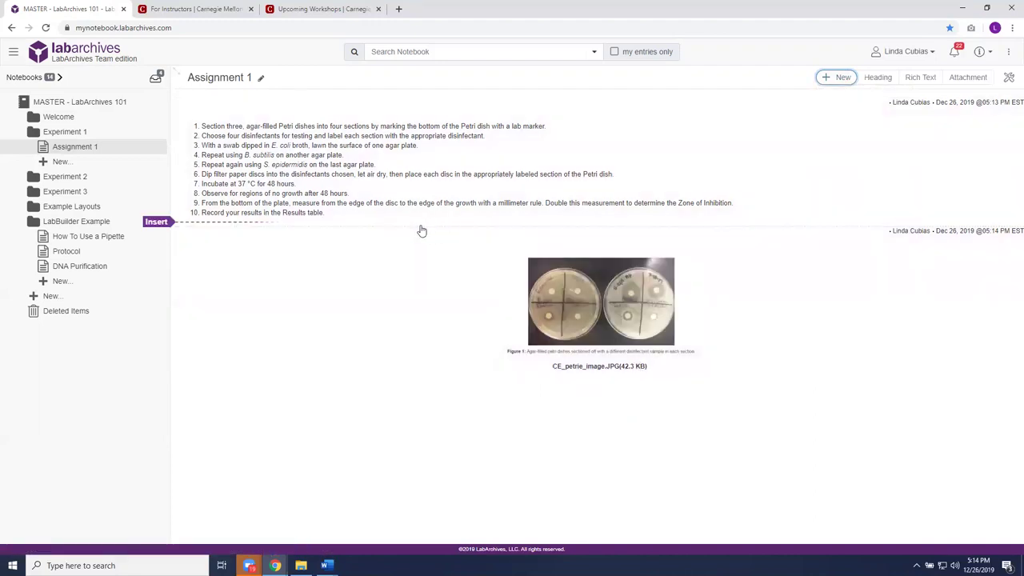
click(269, 223)
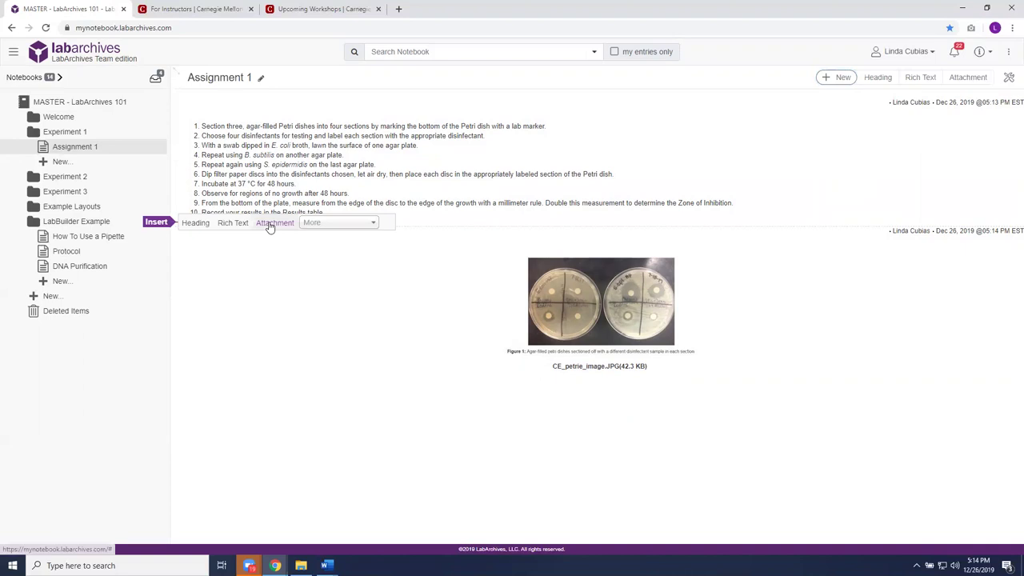
click(197, 225)
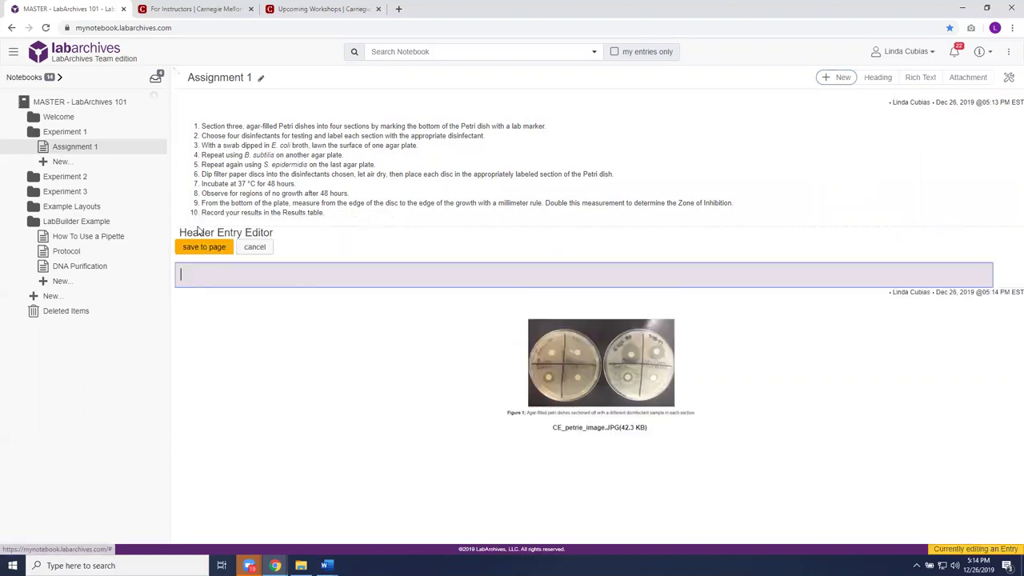
text(E)
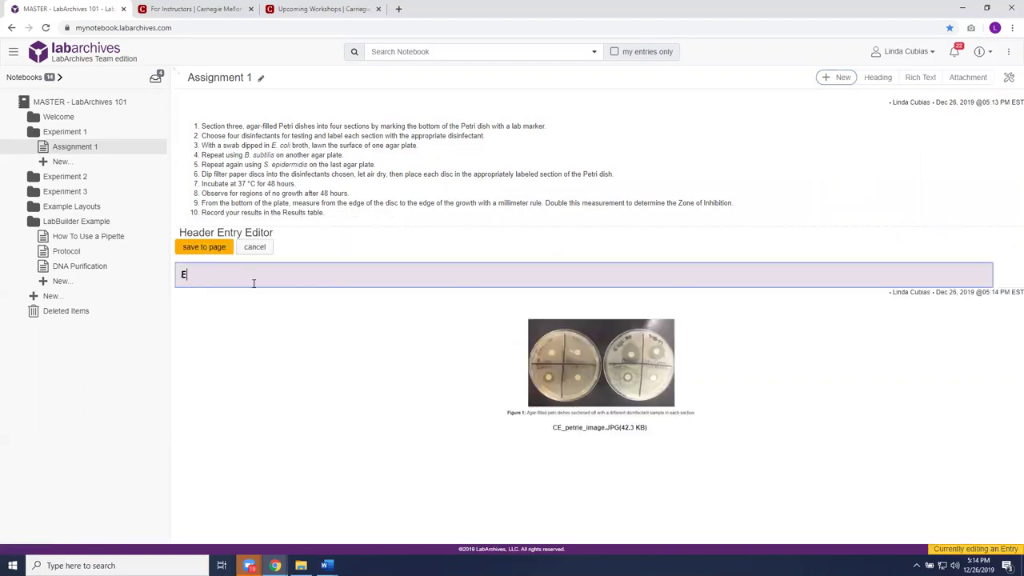
text(XAMPLE)
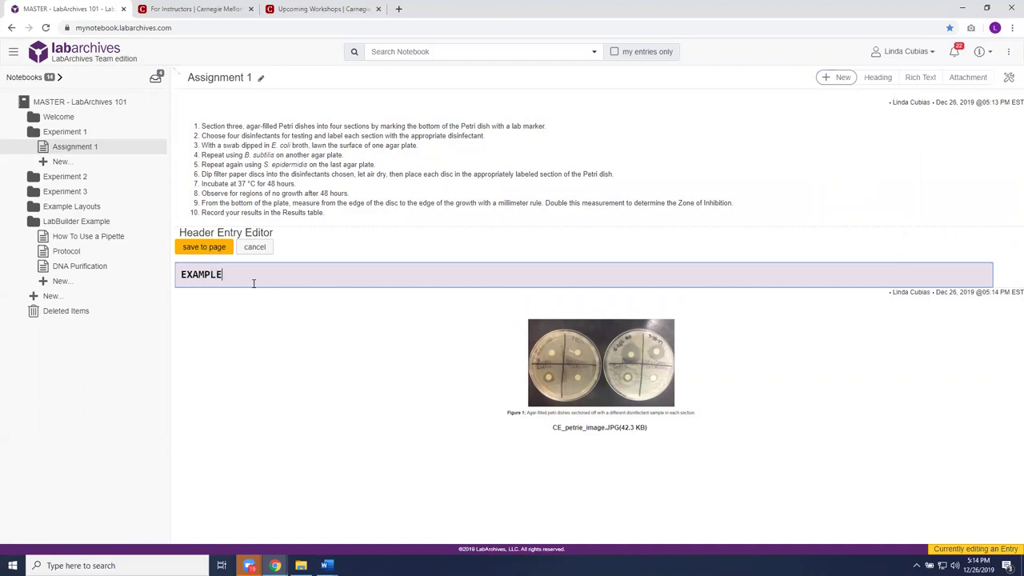
click(211, 250)
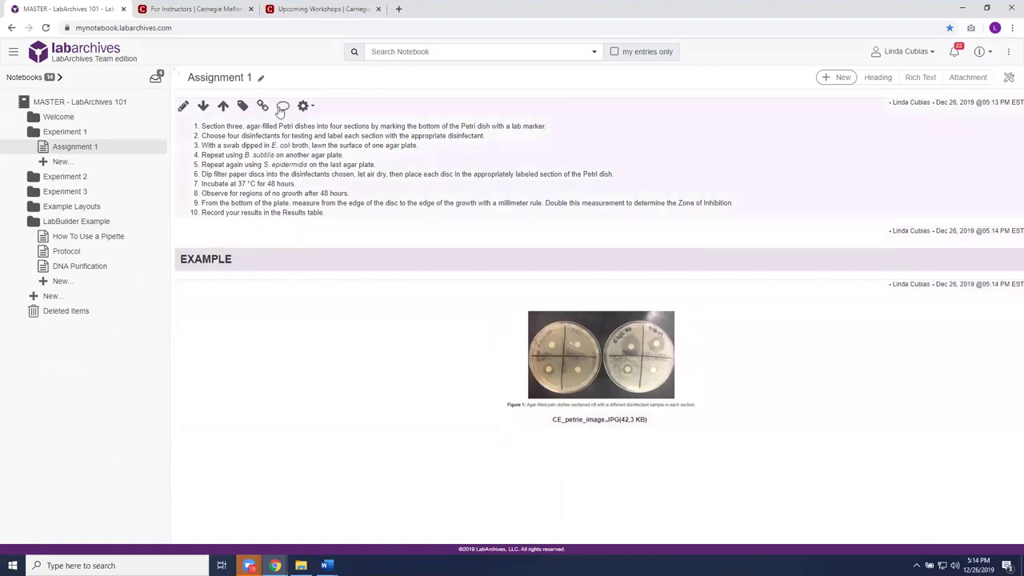
- Insert a Heading entry reading 'PROTOCOL' above the first entry and save it
mouse_move(258, 99)
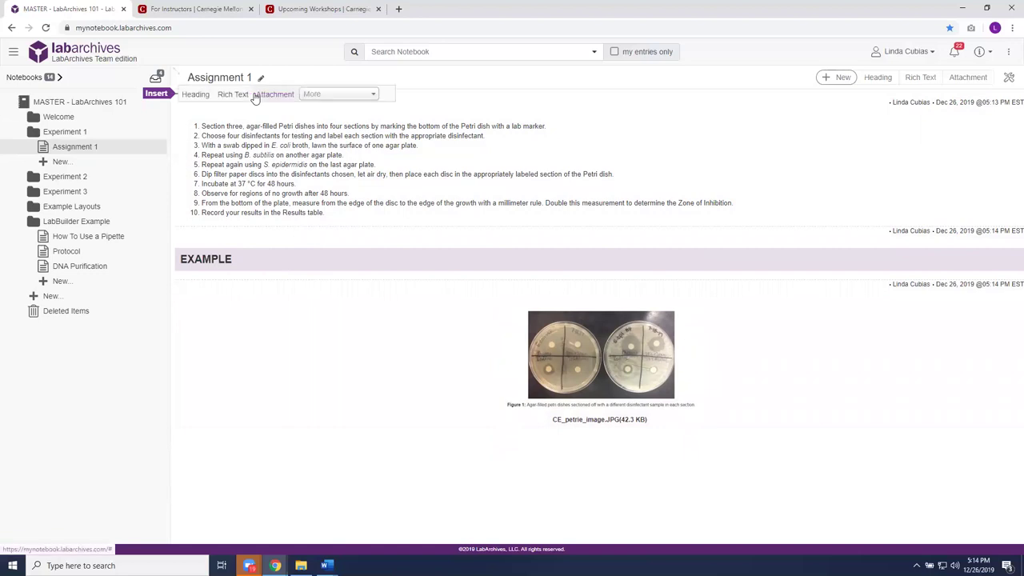
click(206, 94)
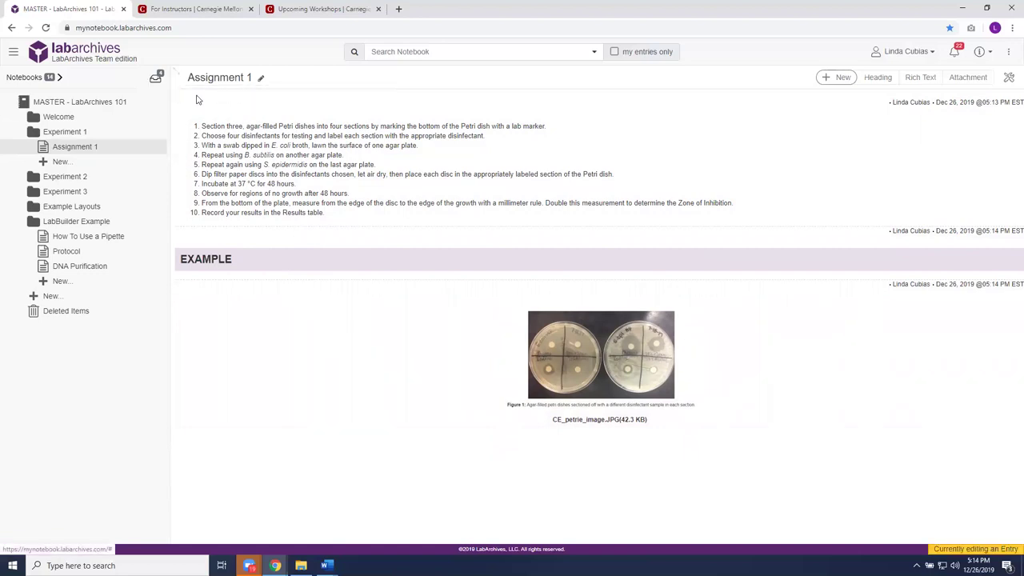
text(PROTO)
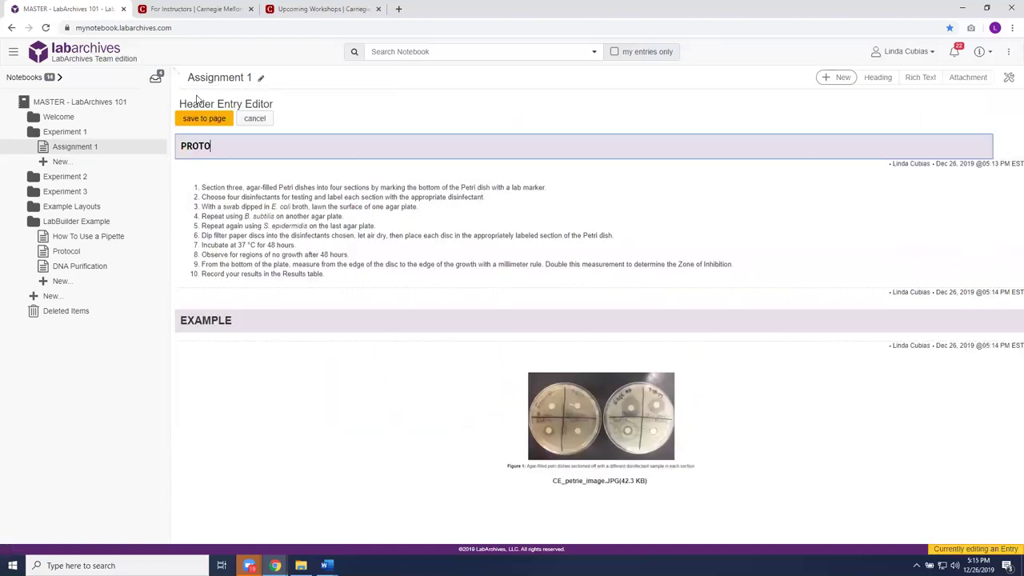
text(COL)
click(209, 120)
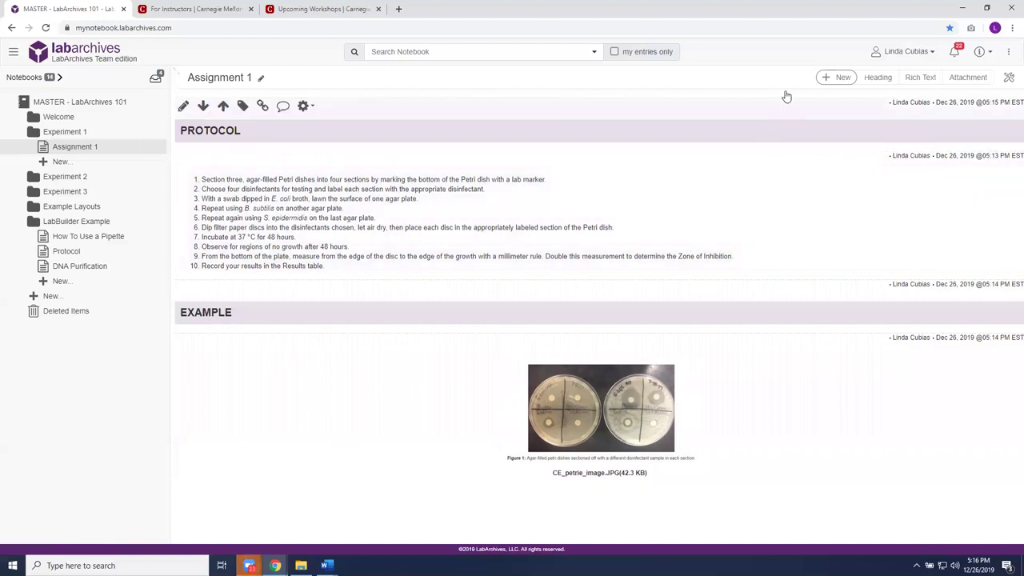
- Add an assignment entry numbered 1, named 'CMU Classroom Assignment', worth 10 total points
click(834, 80)
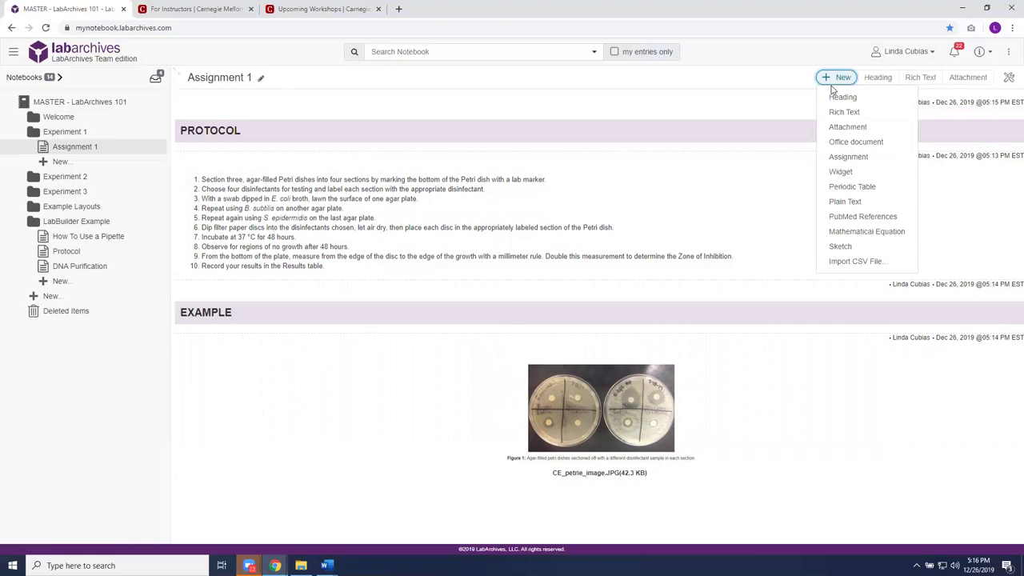
click(838, 158)
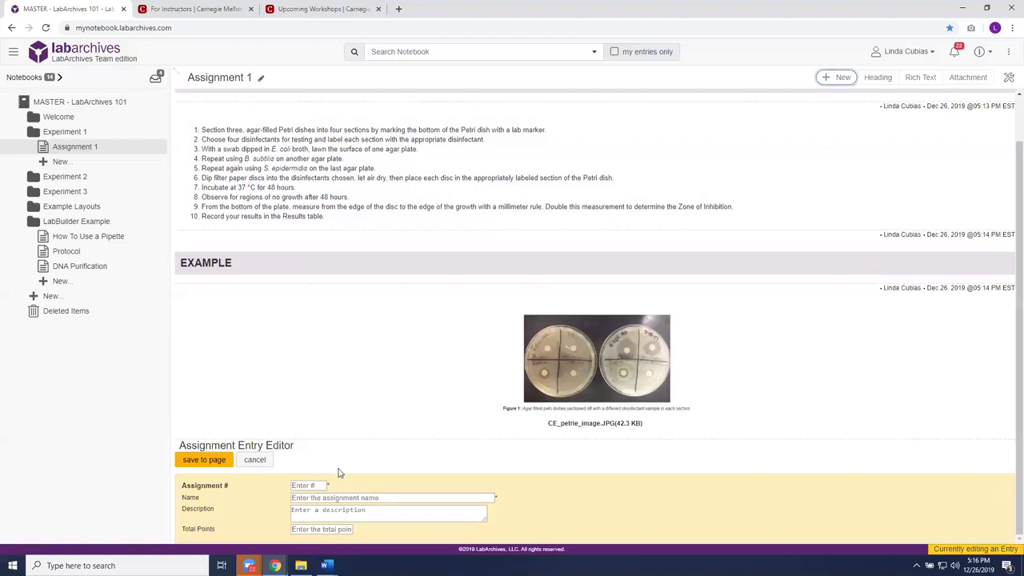
click(318, 486)
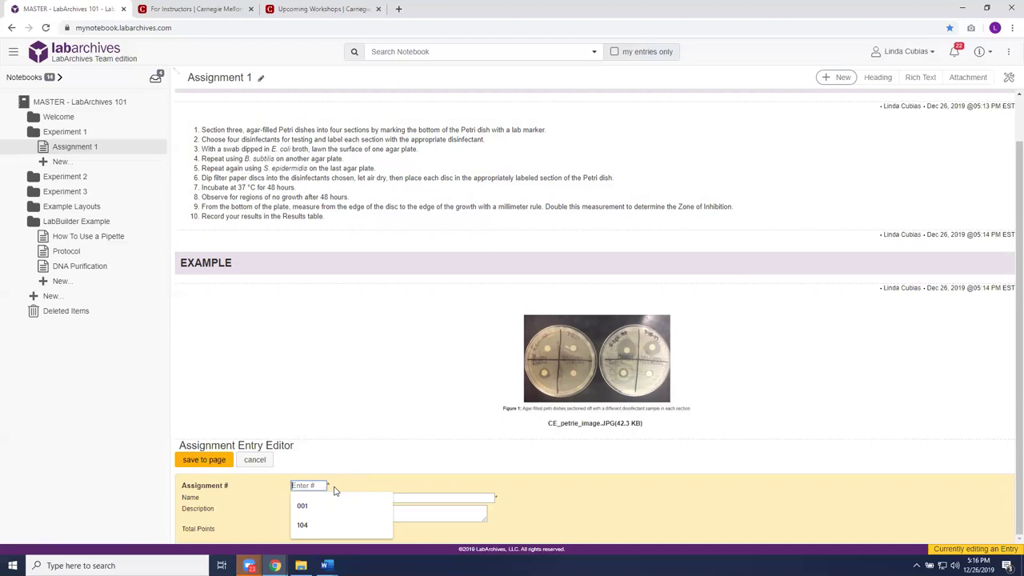
text(1)
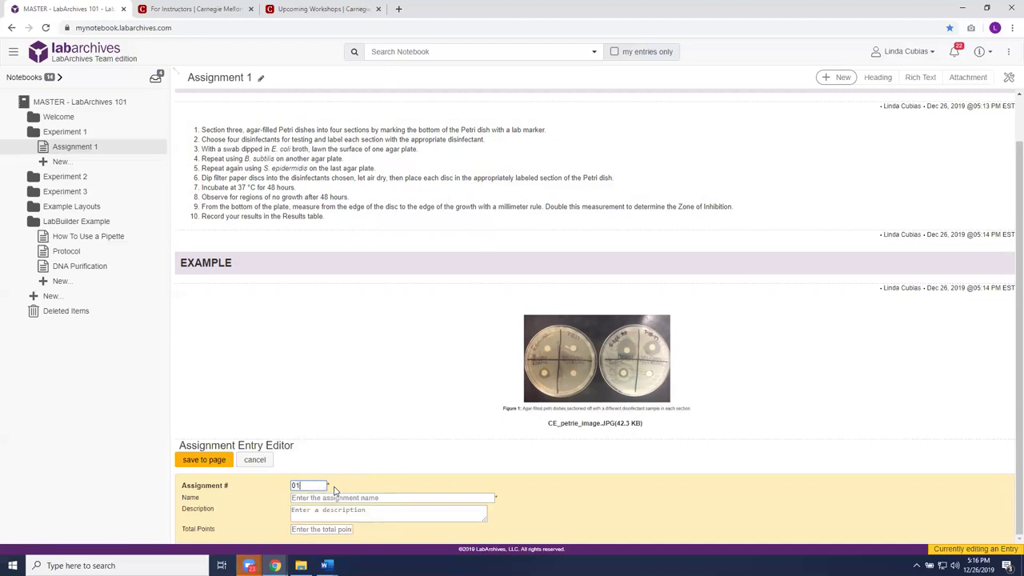
click(349, 498)
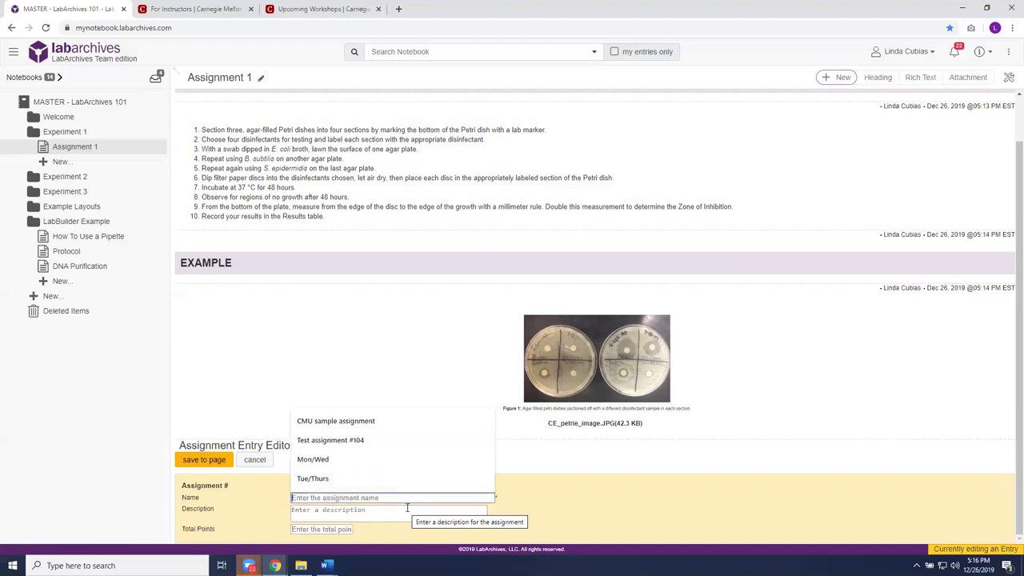
text(CMU )
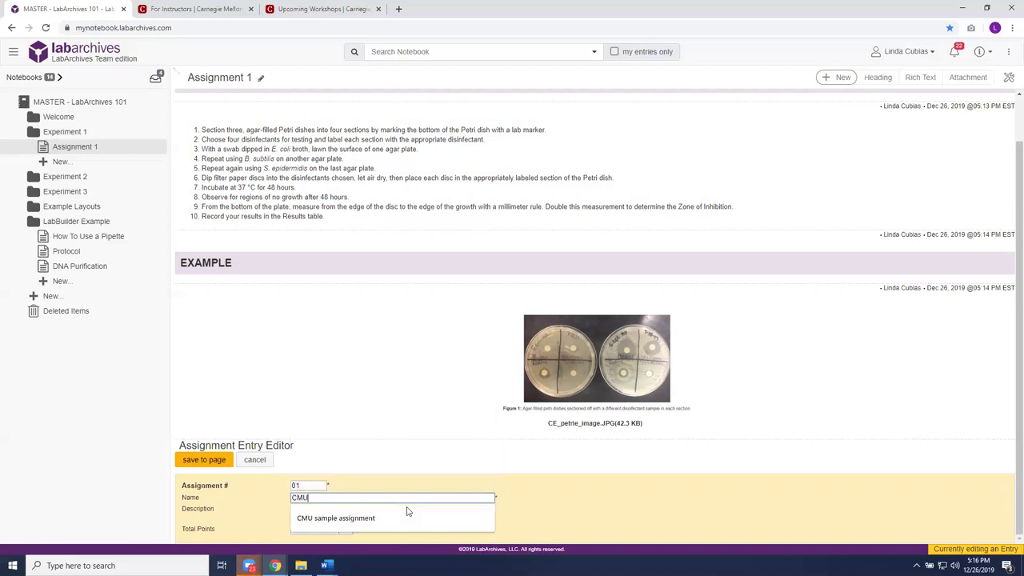
text(Class)
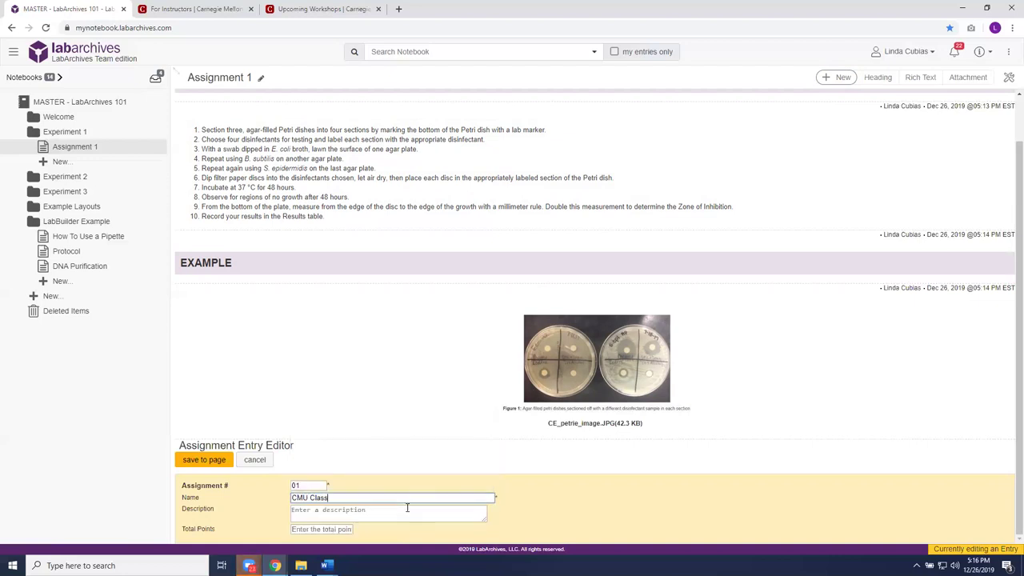
text(room Assignment)
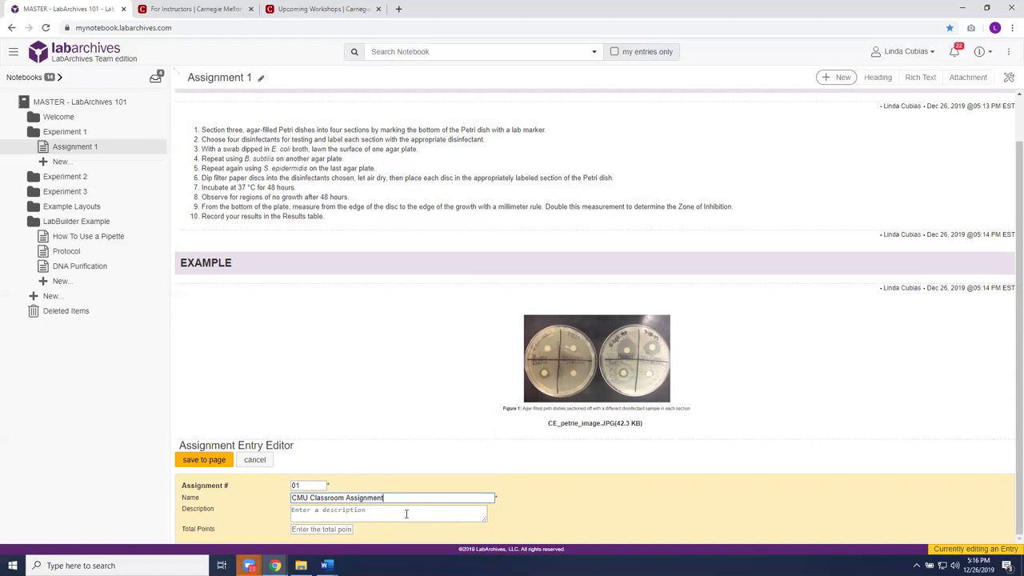
click(338, 530)
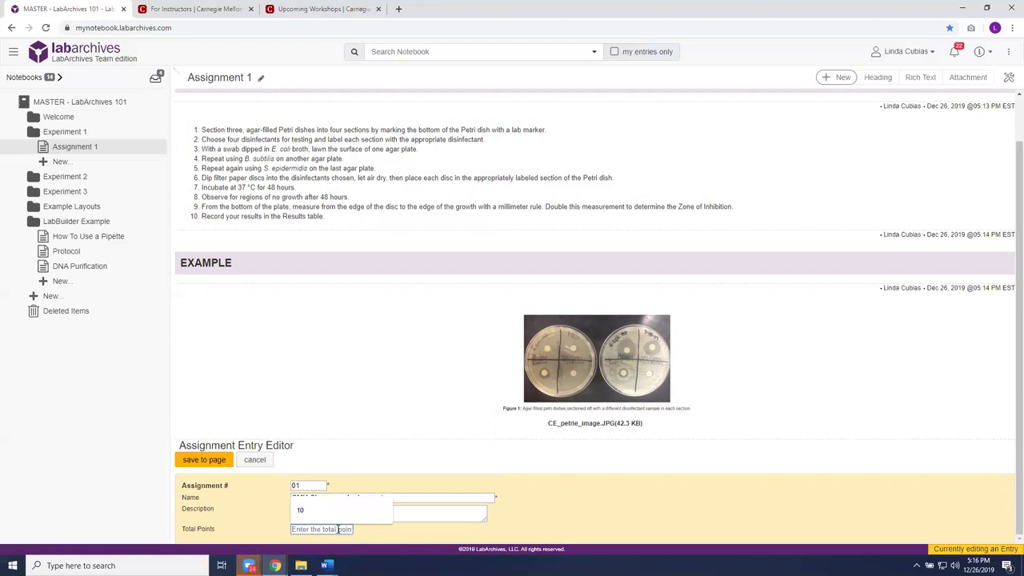
text(10)
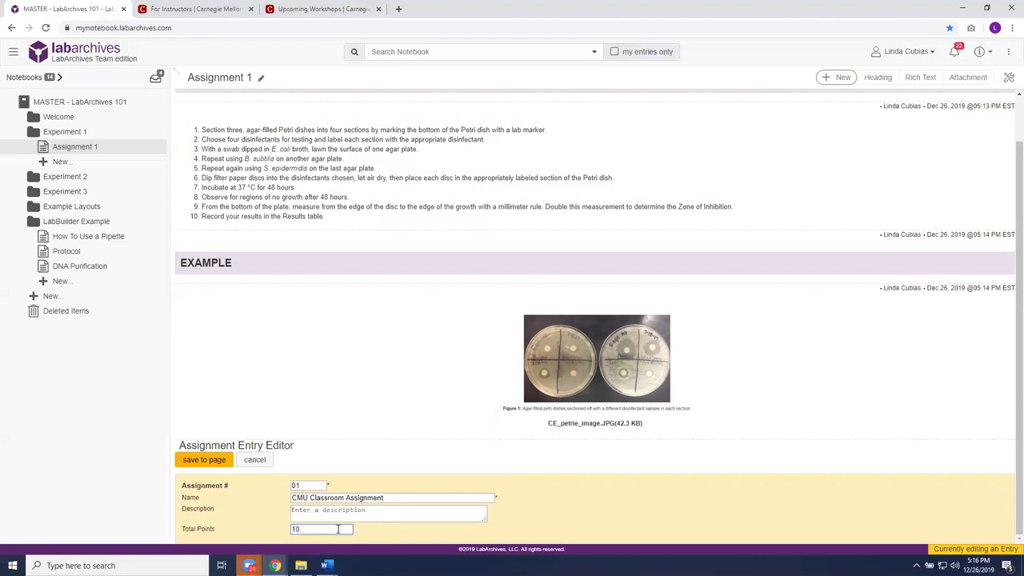
click(213, 461)
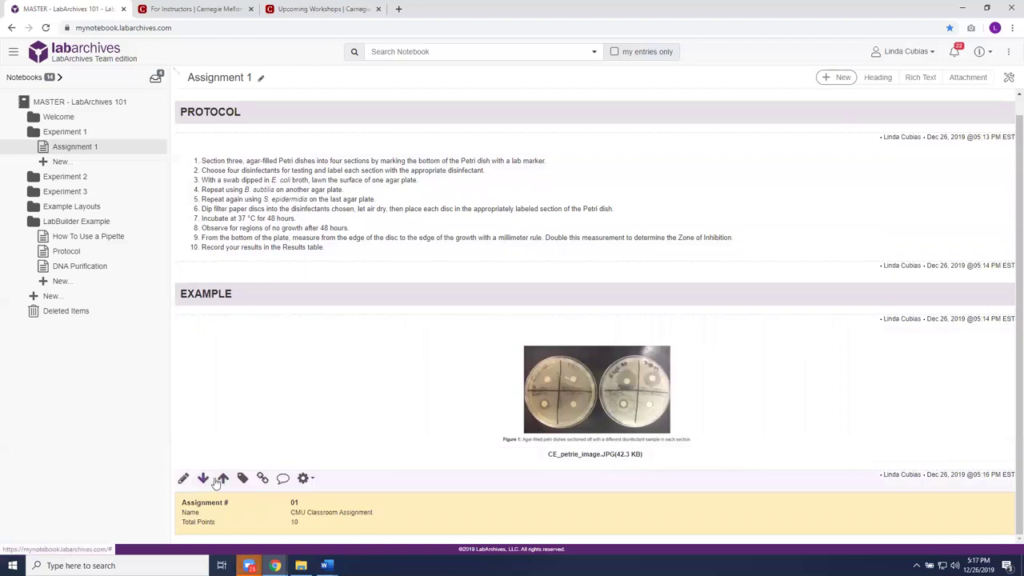
- Move the CMU Classroom Assignment entry up four positions above PROTOCOL, then expand Example Layouts
click(224, 478)
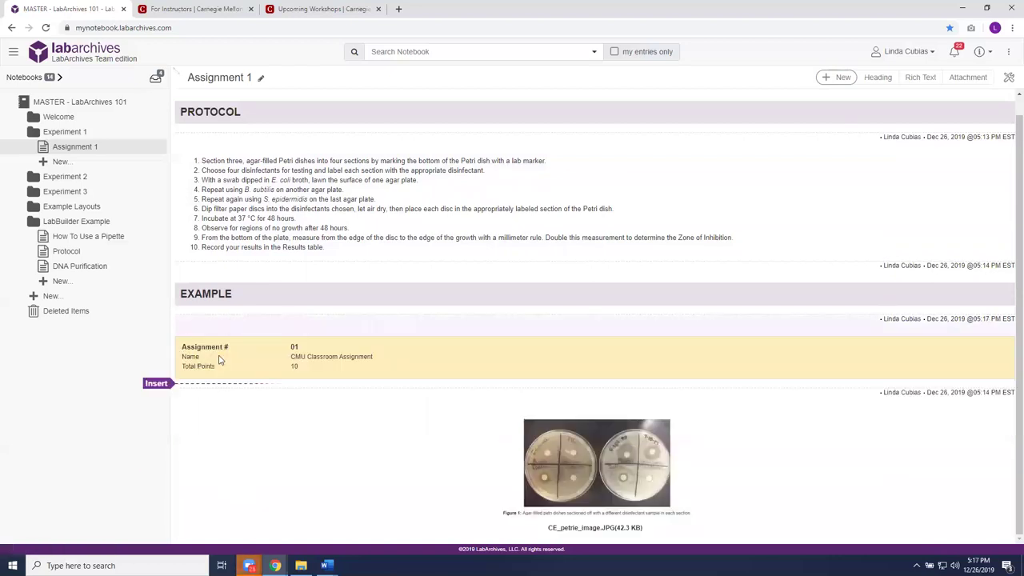
click(223, 323)
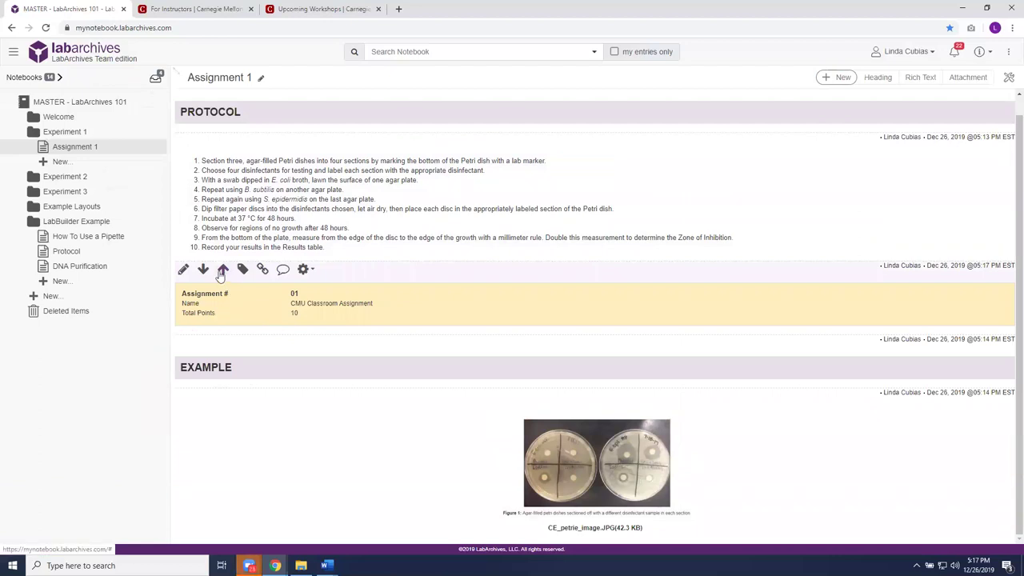
click(223, 270)
click(224, 142)
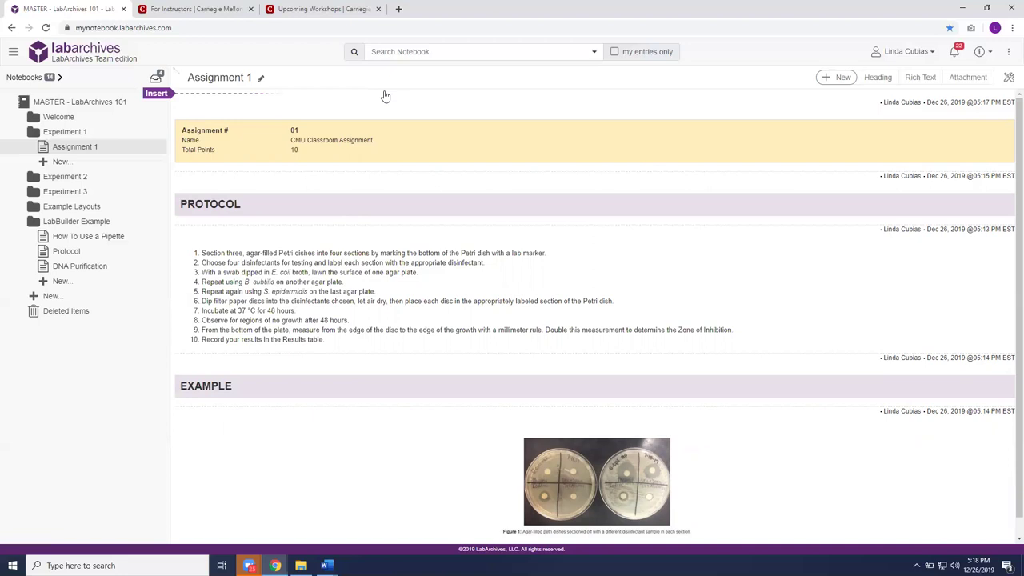
click(88, 208)
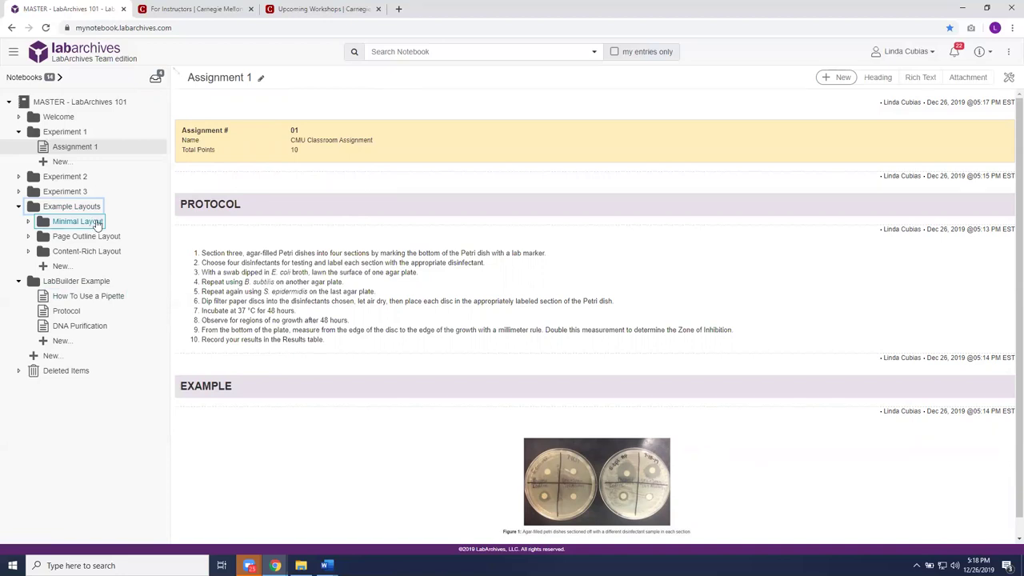
- Open the Post-Lab page under Minimal Layout > Expt. 1 and expand Page Outline Layout
click(96, 224)
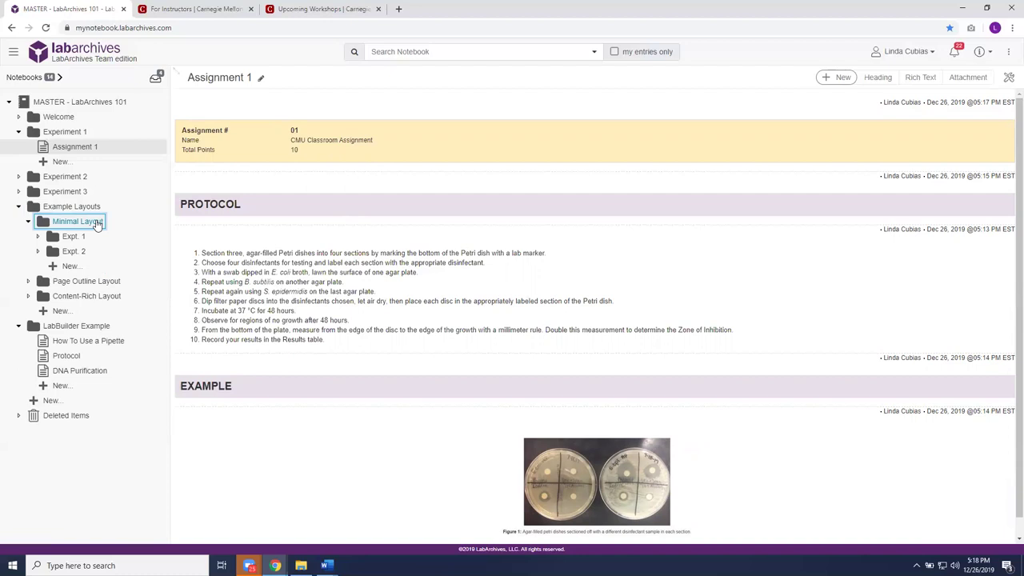
click(73, 237)
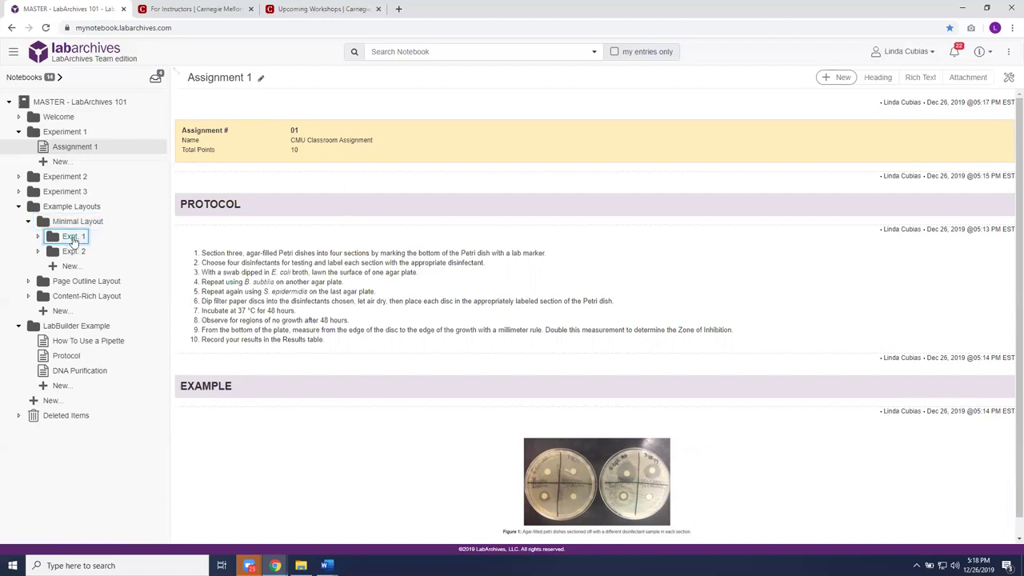
click(88, 252)
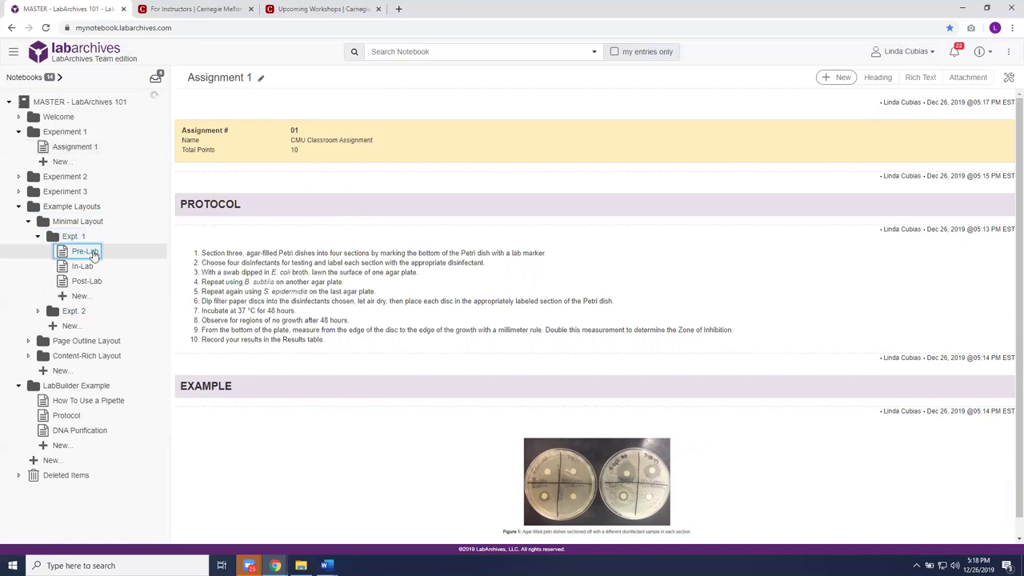
click(85, 267)
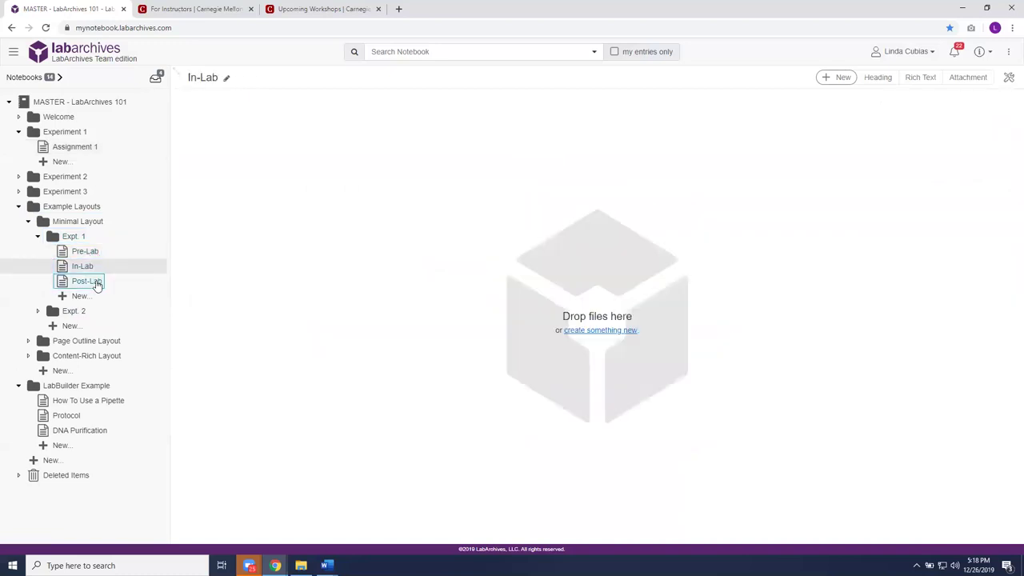
click(95, 283)
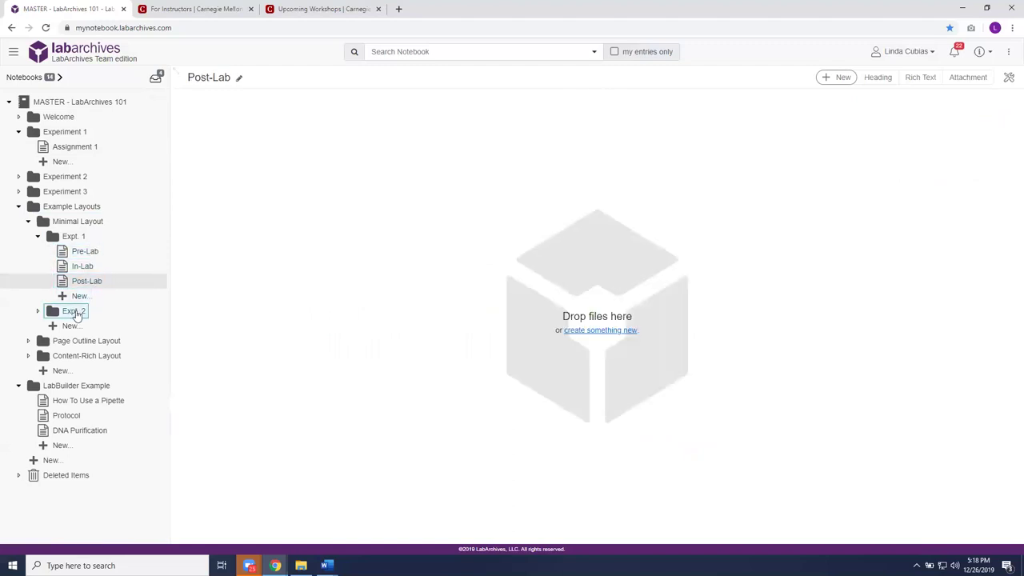
click(88, 343)
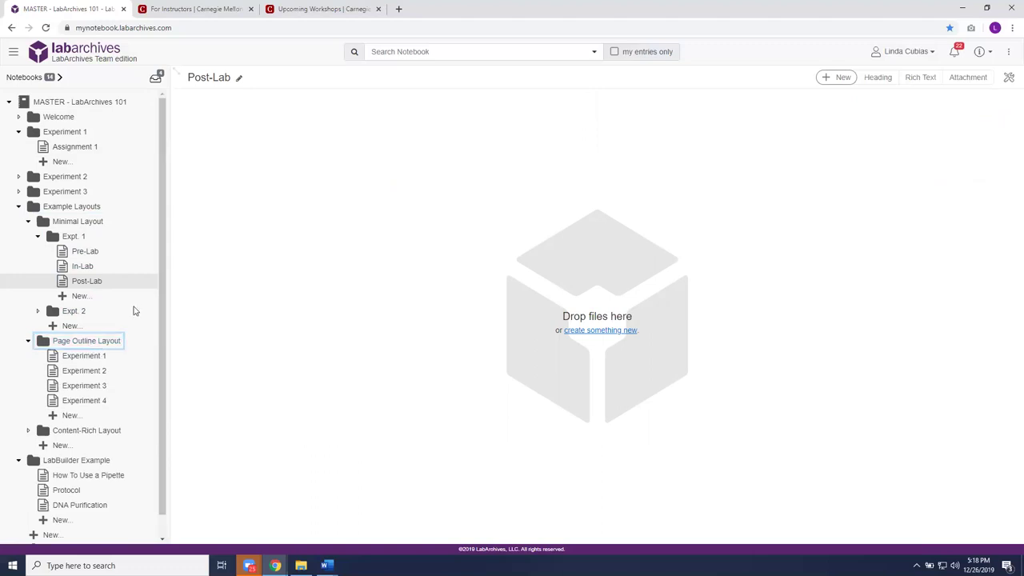
scroll(136, 306, down, 1)
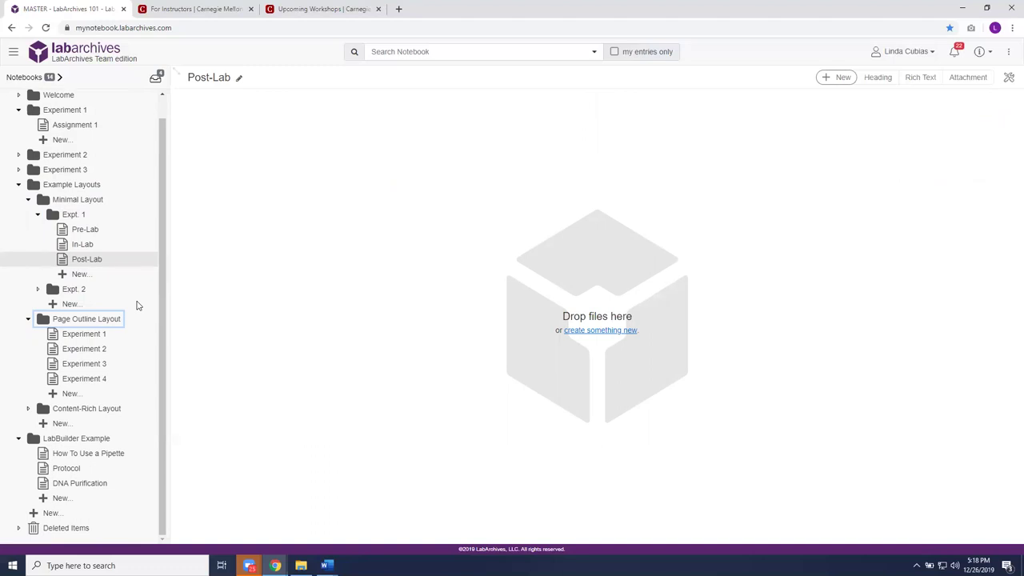
- Open Page Outline Layout's Experiment 1 page and scroll through its entries
click(84, 339)
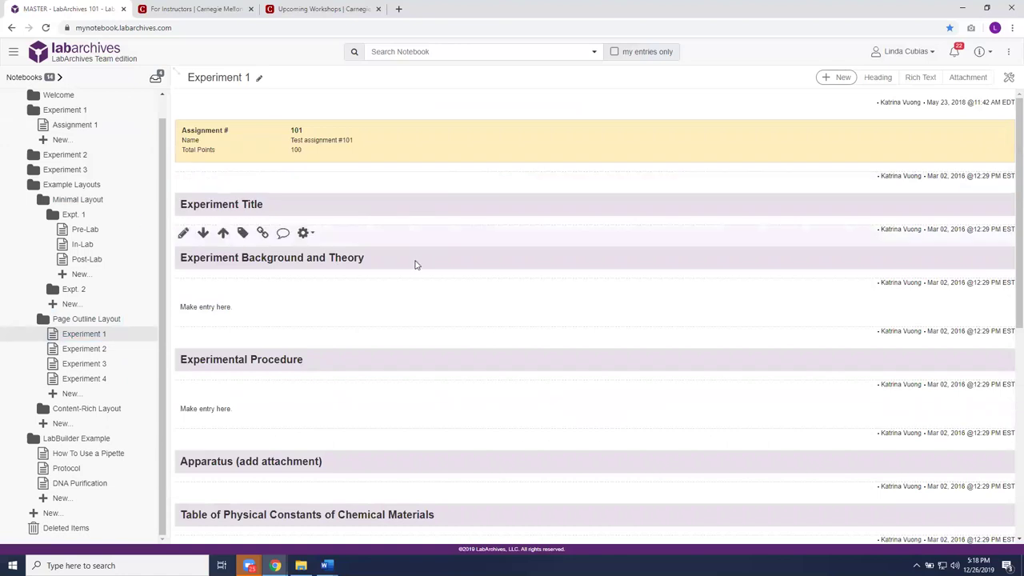
scroll(416, 266, down, 3)
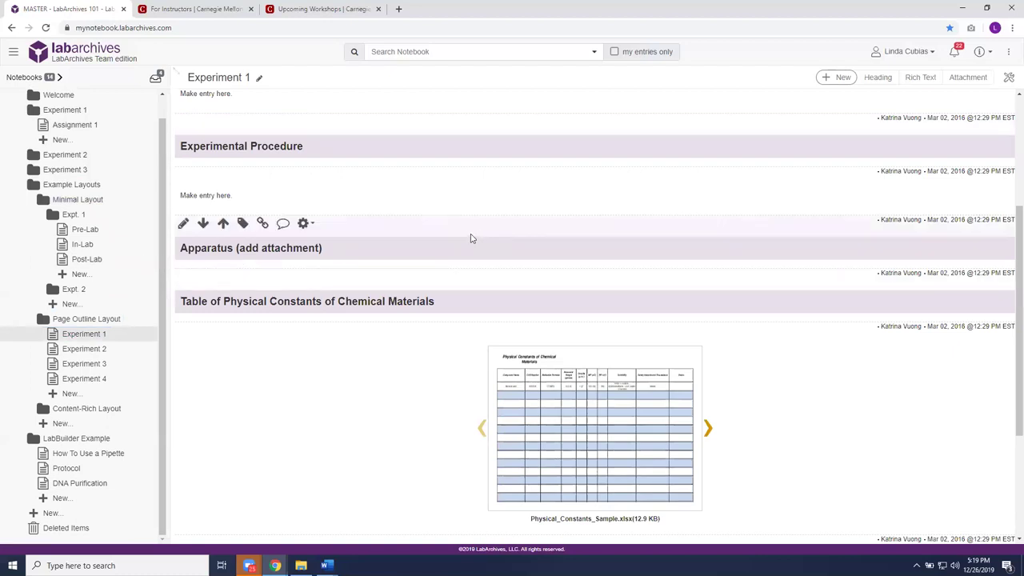
scroll(474, 239, up, 3)
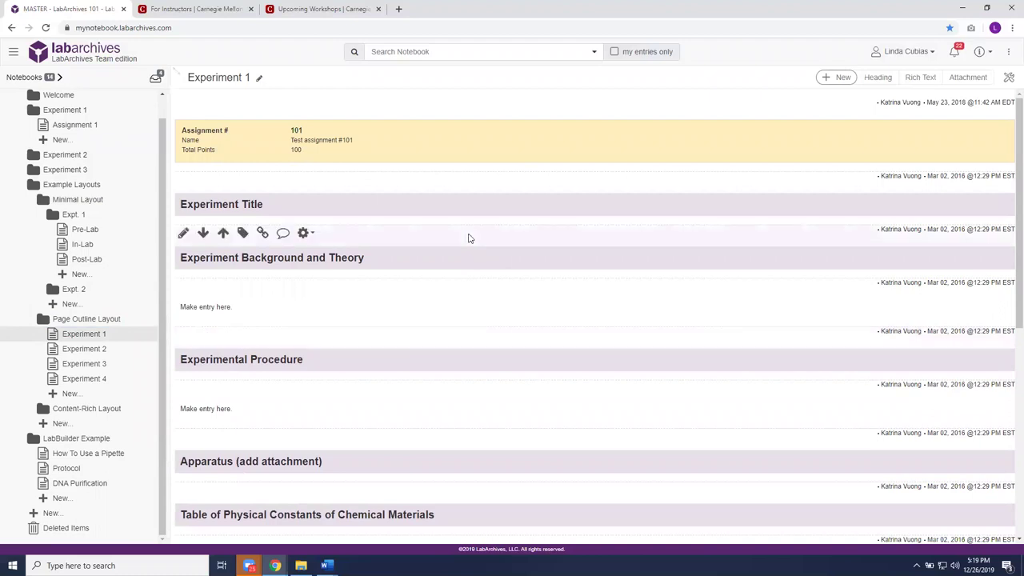
scroll(448, 248, down, 1)
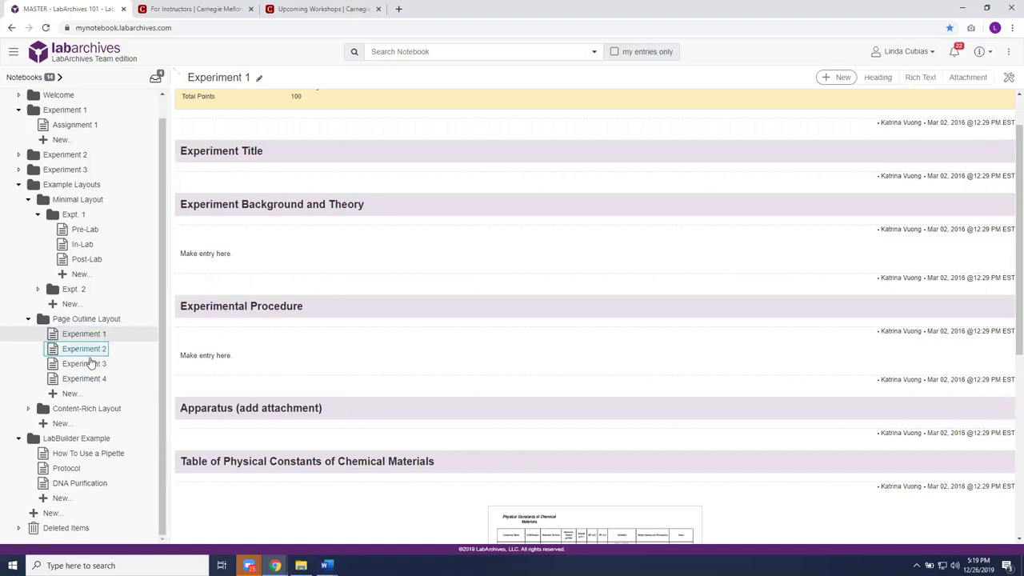
- Expand the Content-Rich Layout folder and its Lab 1 folder to list the pages
click(96, 410)
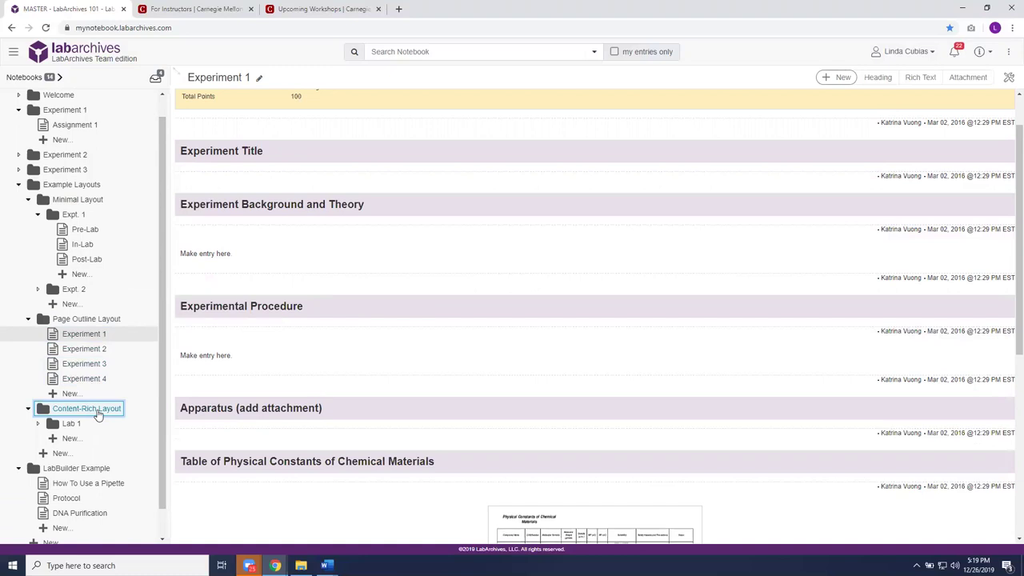
click(71, 423)
scroll(137, 368, down, 2)
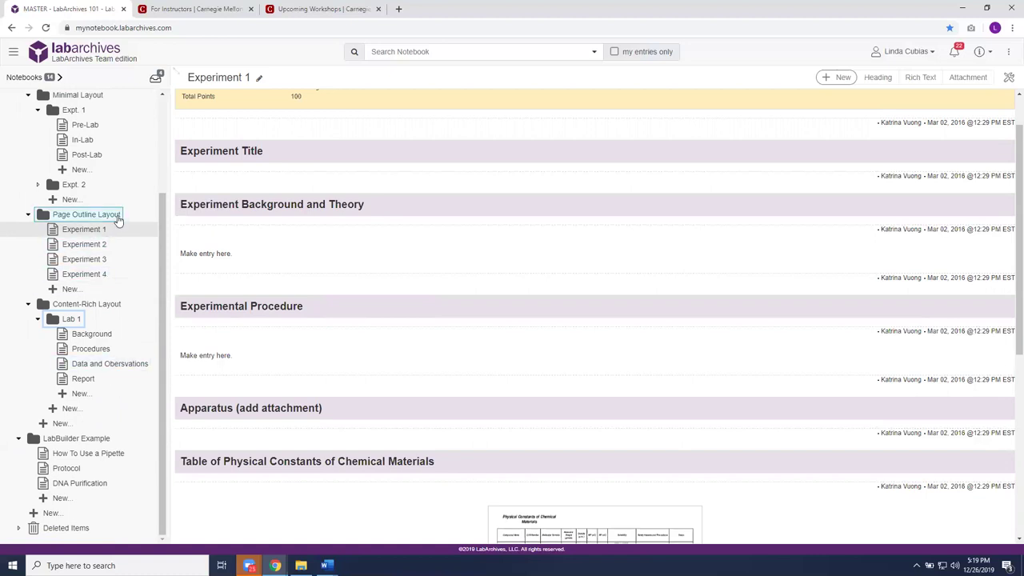
click(96, 231)
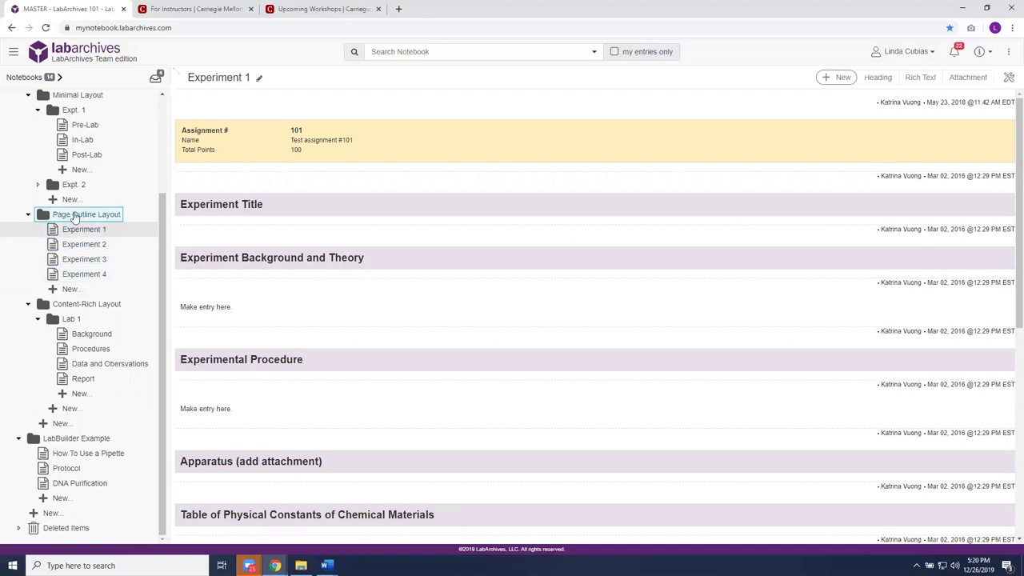
- Copy Experiment 1 with all its entries into Page Outline Layout as a page named Experiment 5
right_click(83, 218)
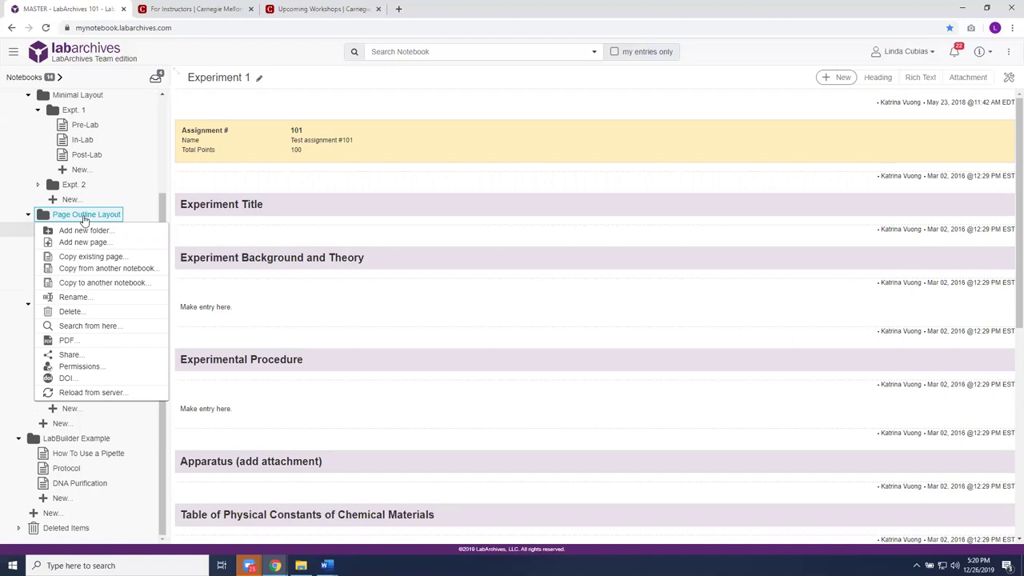
click(102, 259)
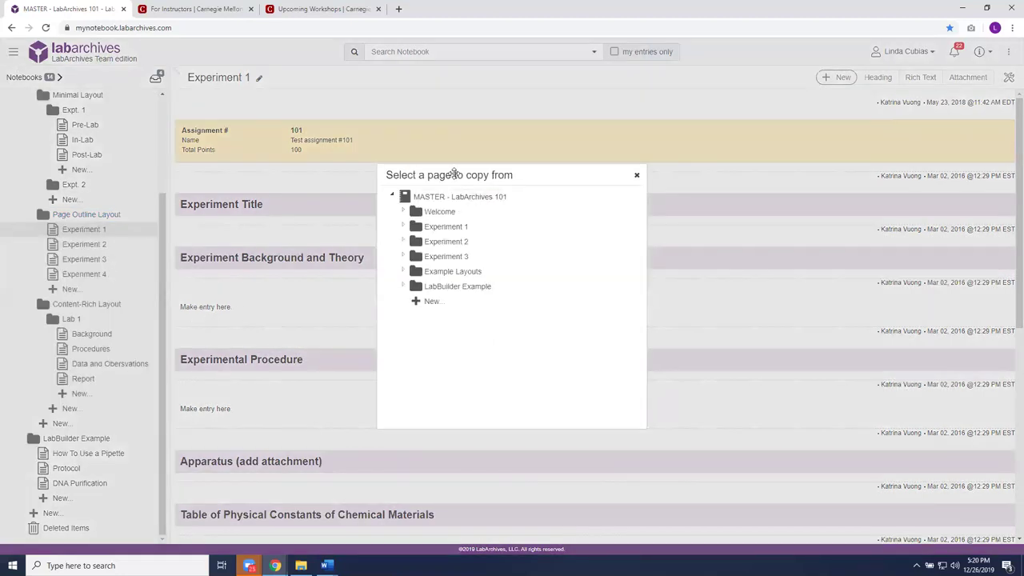
click(460, 274)
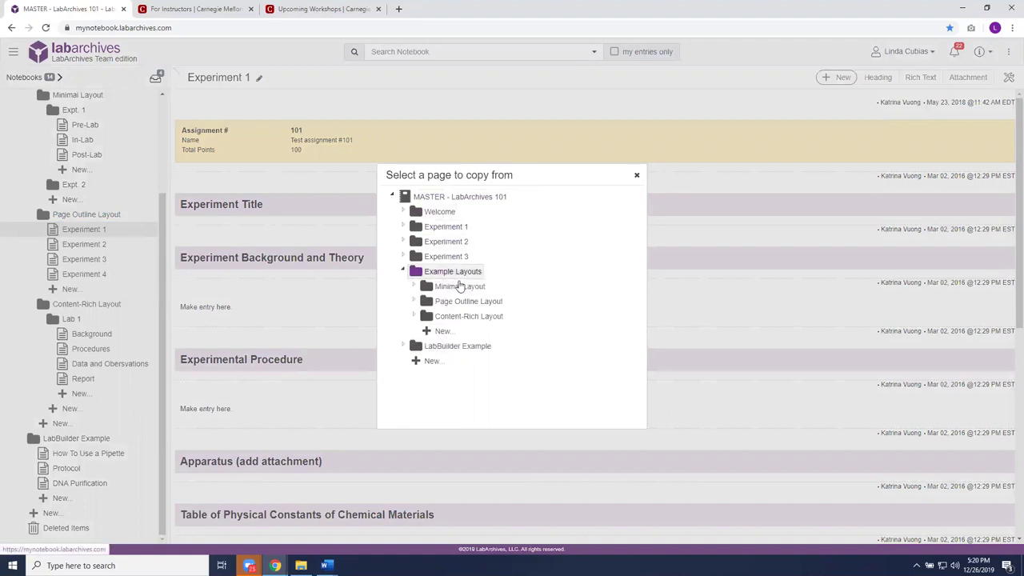
click(459, 303)
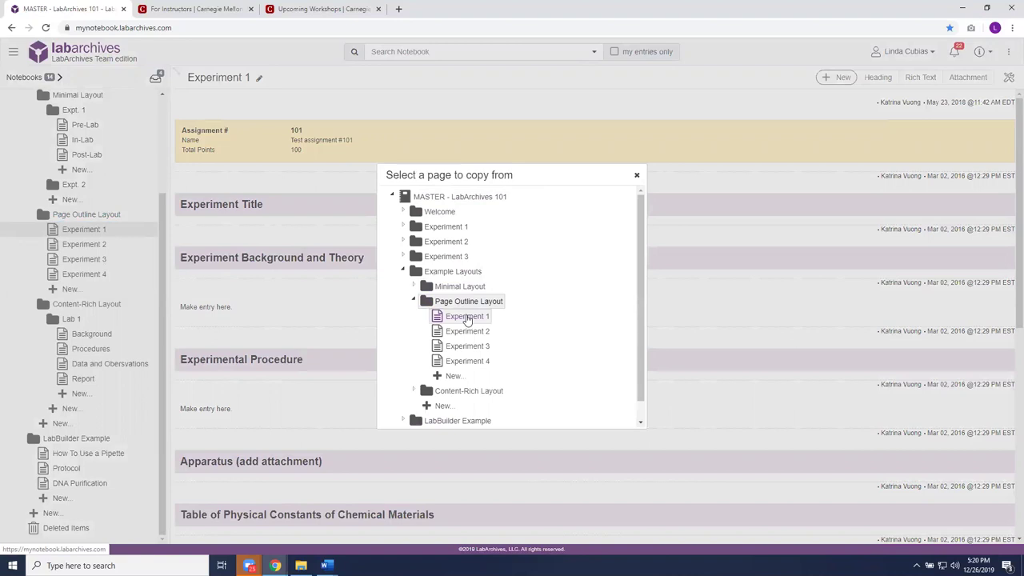
click(466, 317)
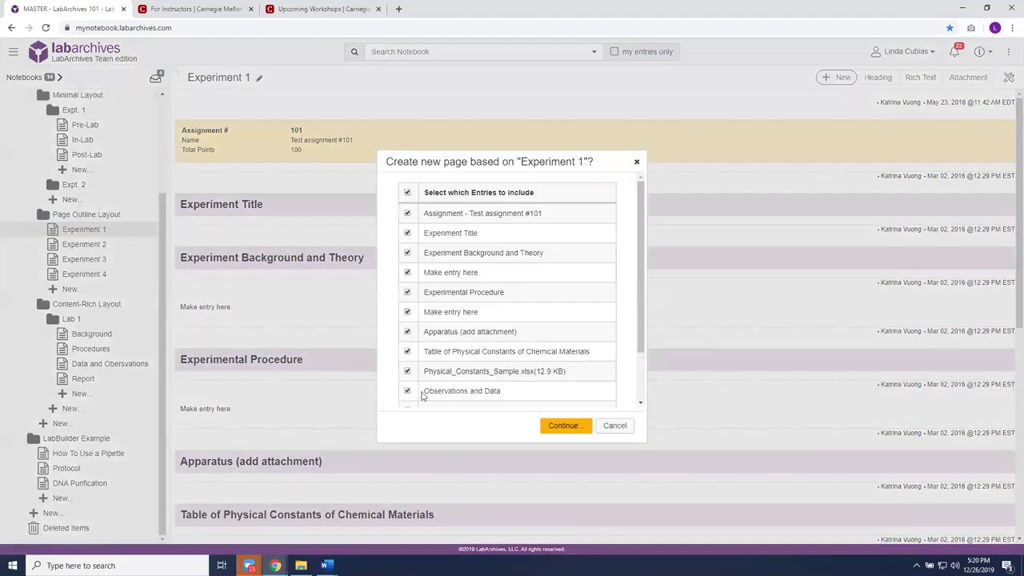
drag(645, 296, 641, 342)
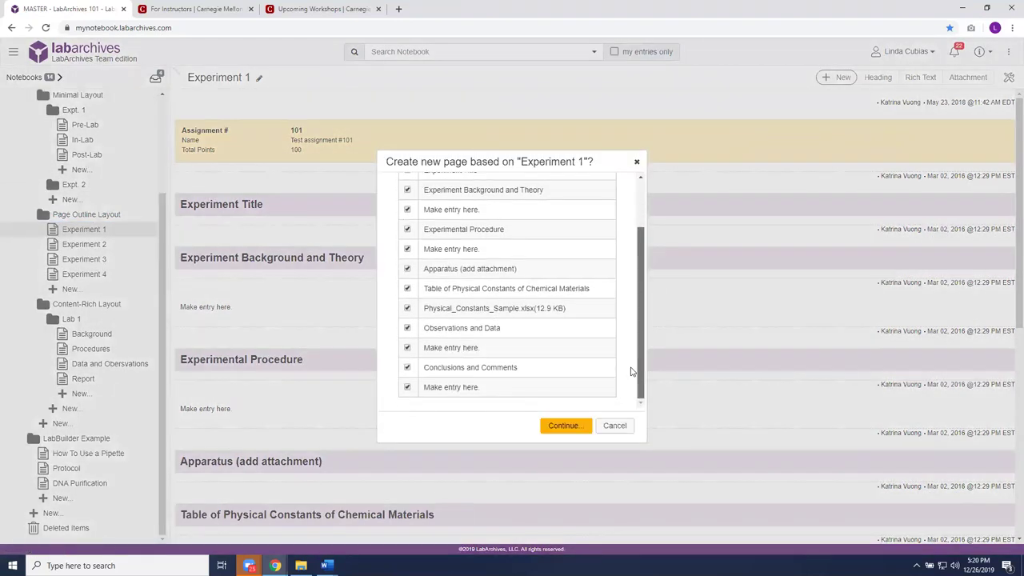
click(565, 427)
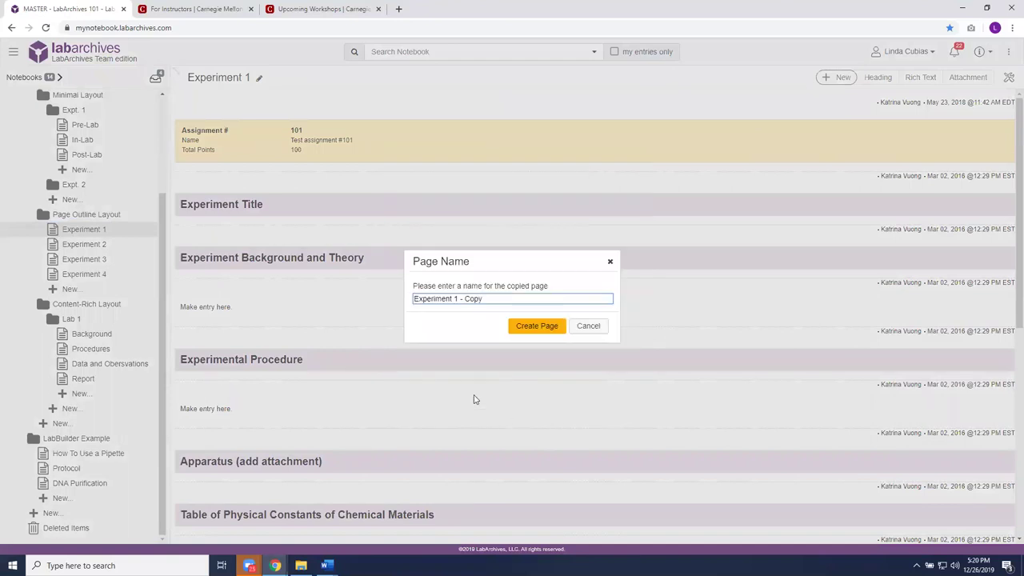
drag(482, 299, 459, 300)
key(BackSpace)
text(5)
click(536, 326)
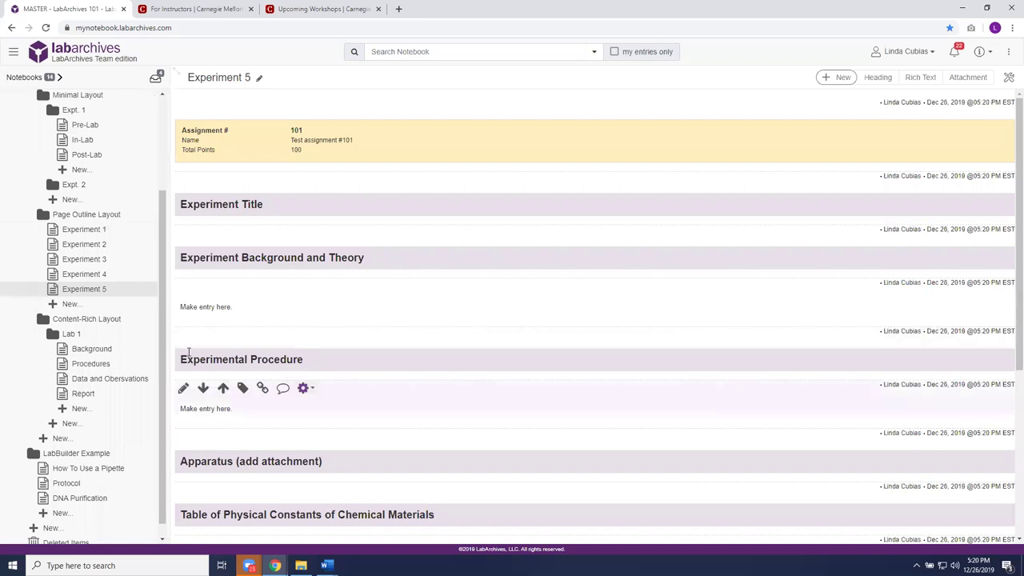
- Reload Experiment 5 and edit its assignment to number 105, named Test assignment #105
click(104, 292)
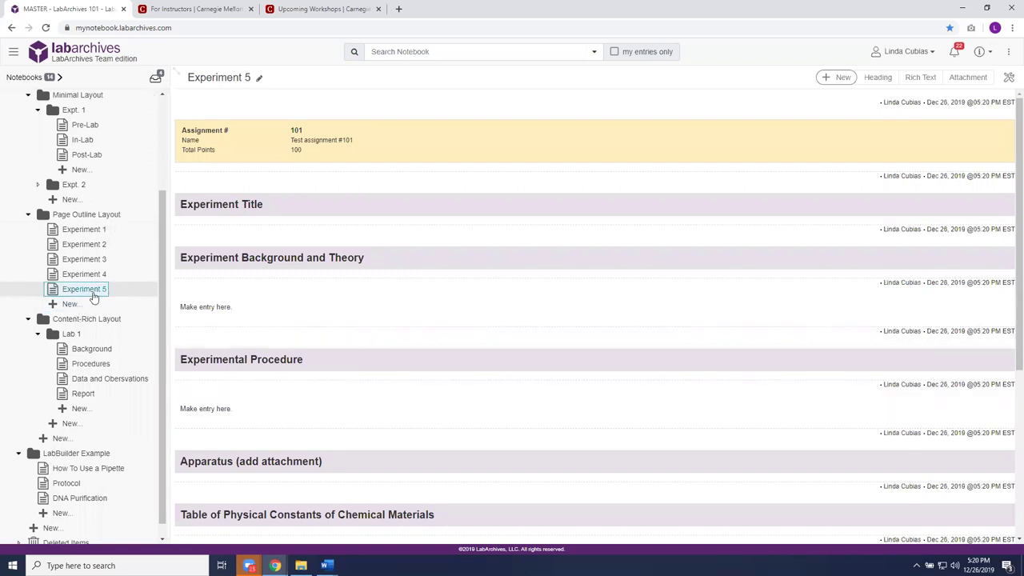
click(92, 296)
mouse_move(422, 141)
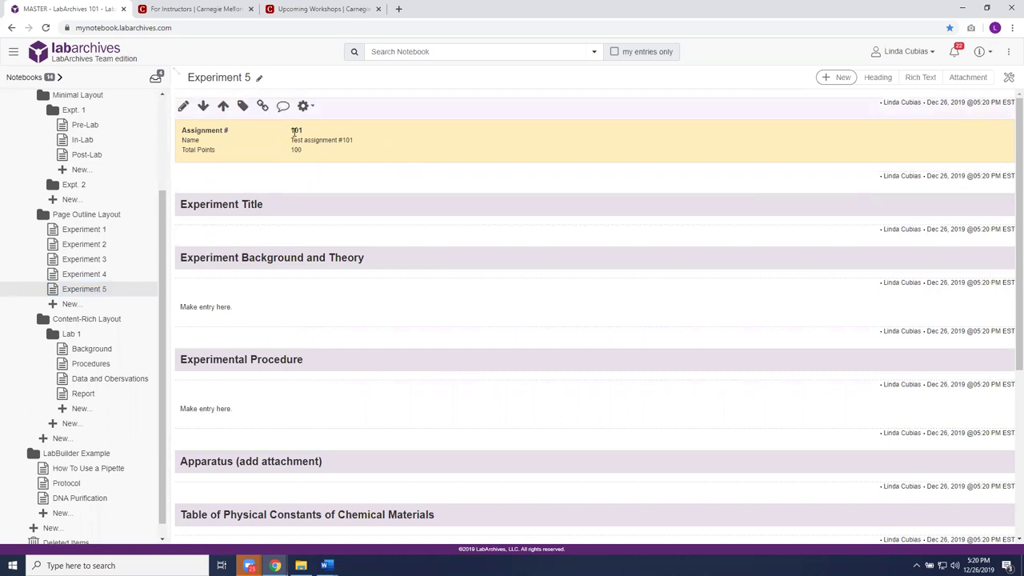
click(183, 106)
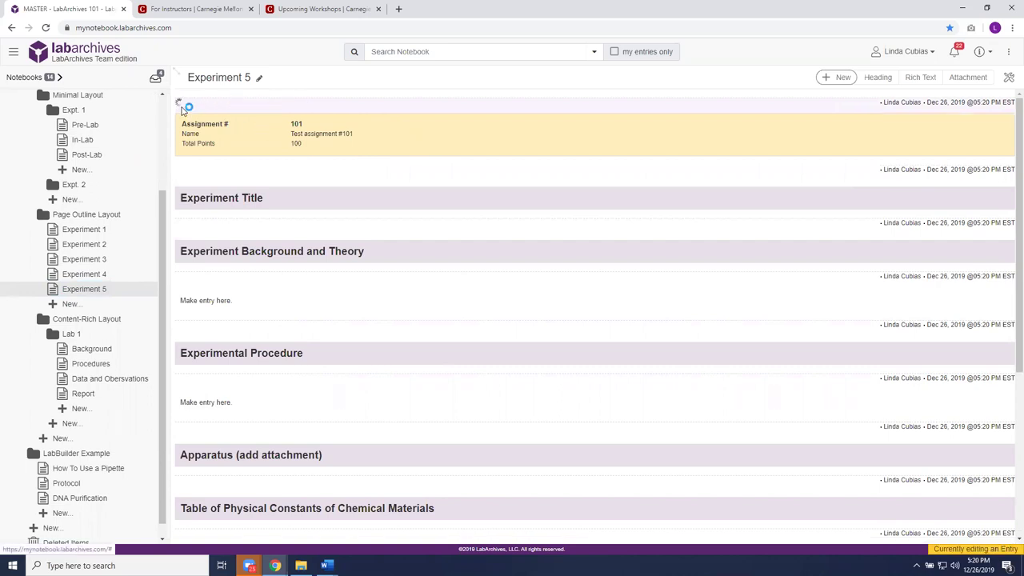
click(316, 159)
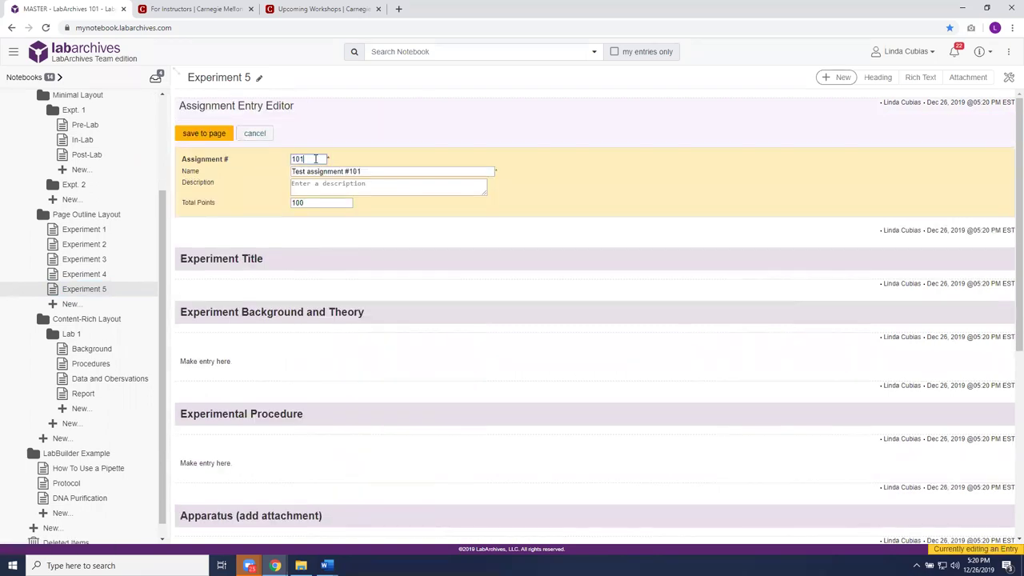
key(BackSpace)
text(5)
click(380, 172)
key(BackSpace)
text(5)
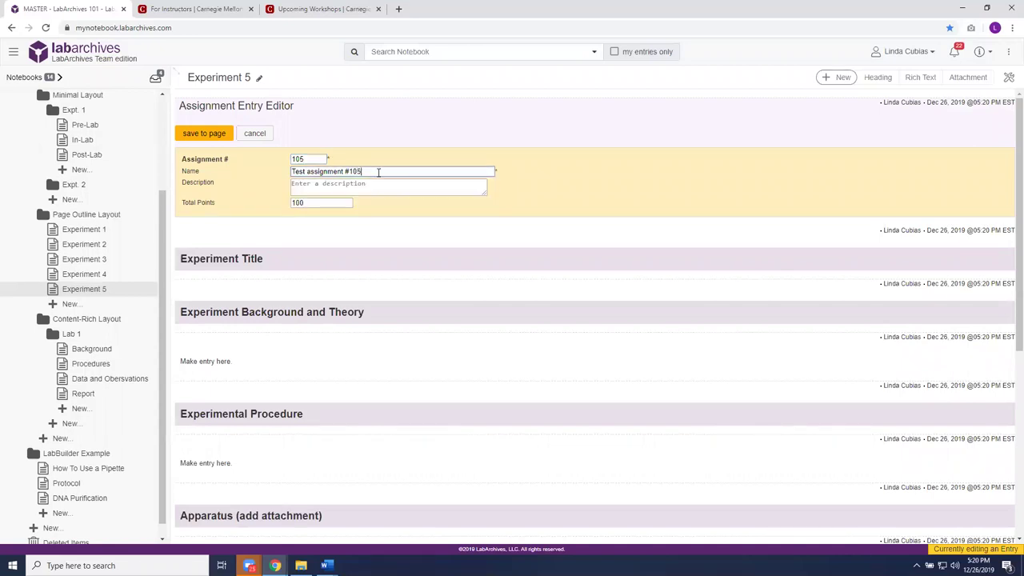
click(206, 133)
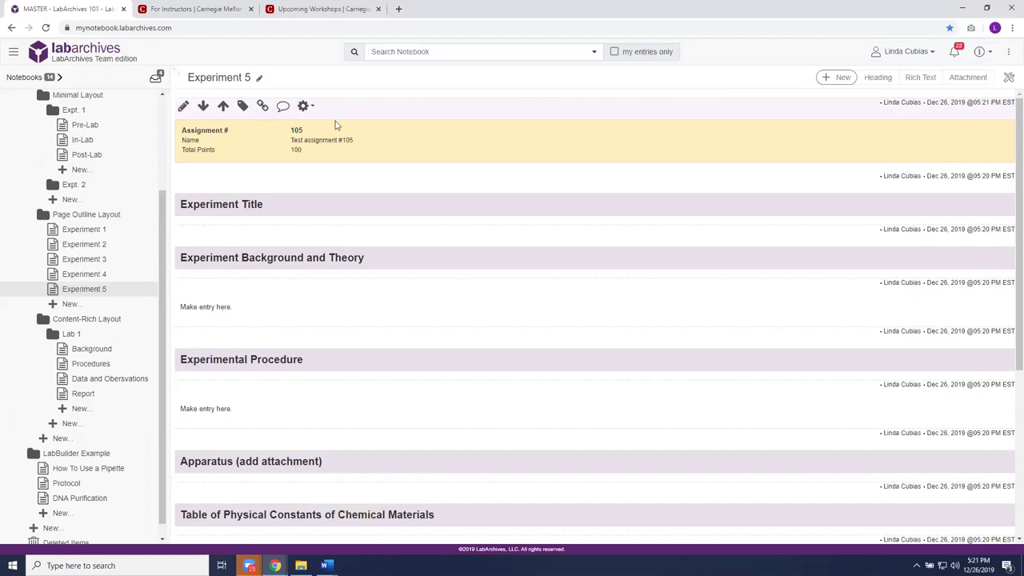
- Launch Course Manager from the Utilities menu and start a new untitled course
click(1011, 53)
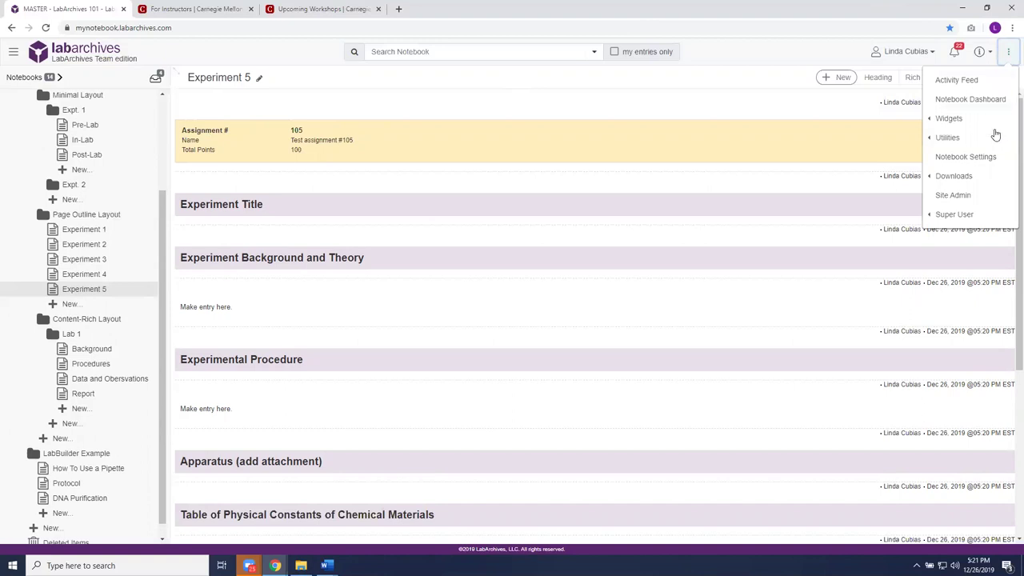
mouse_move(992, 141)
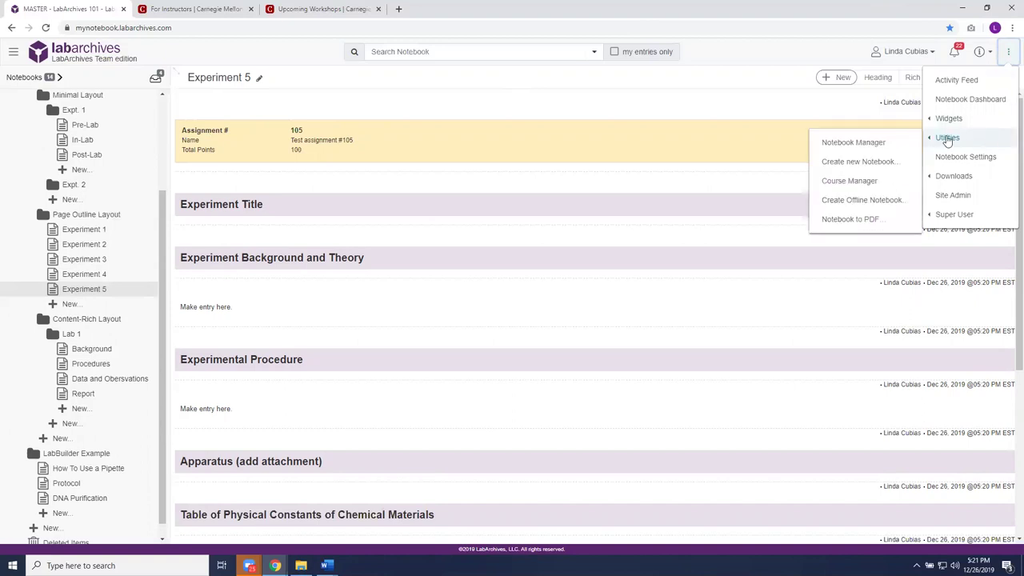
click(850, 181)
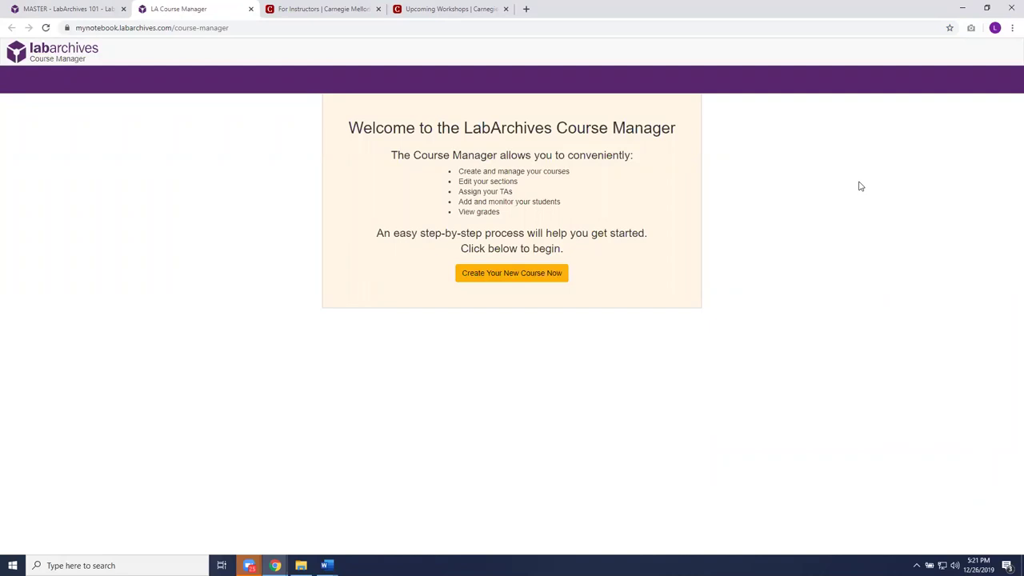
click(540, 273)
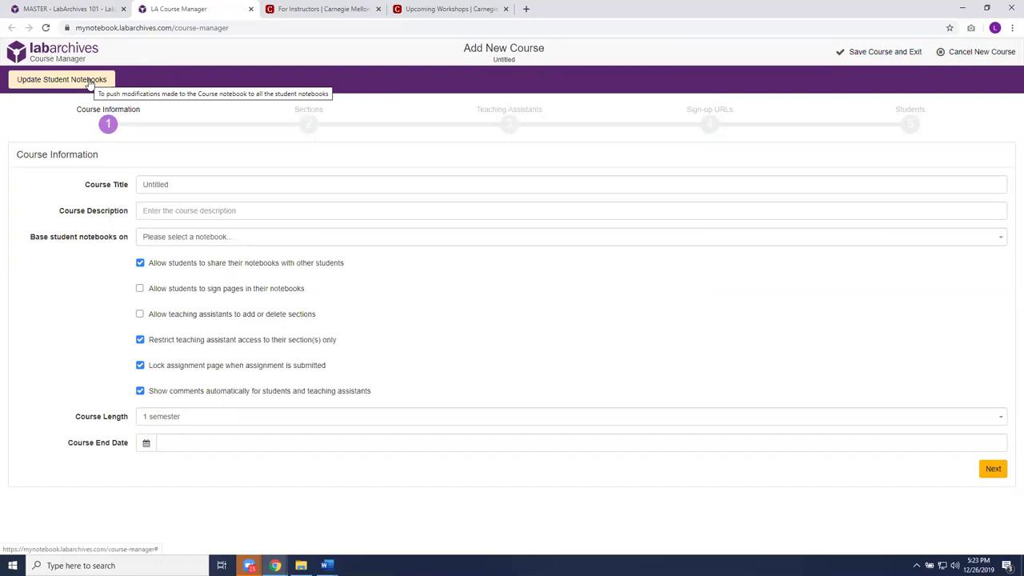
- Title the course 'LabArchives Spring 2020' and base student notebooks on MASTER - LabArchives 101
click(199, 185)
key(BackSpace)
key(BackSpace)
key(BackSpace)
key(BackSpace)
key(BackSpace)
key(BackSpace)
key(BackSpace)
key(BackSpace)
text(LabArcv)
key(BackSpace)
key(BackSpace)
text(chives Spring 2020)
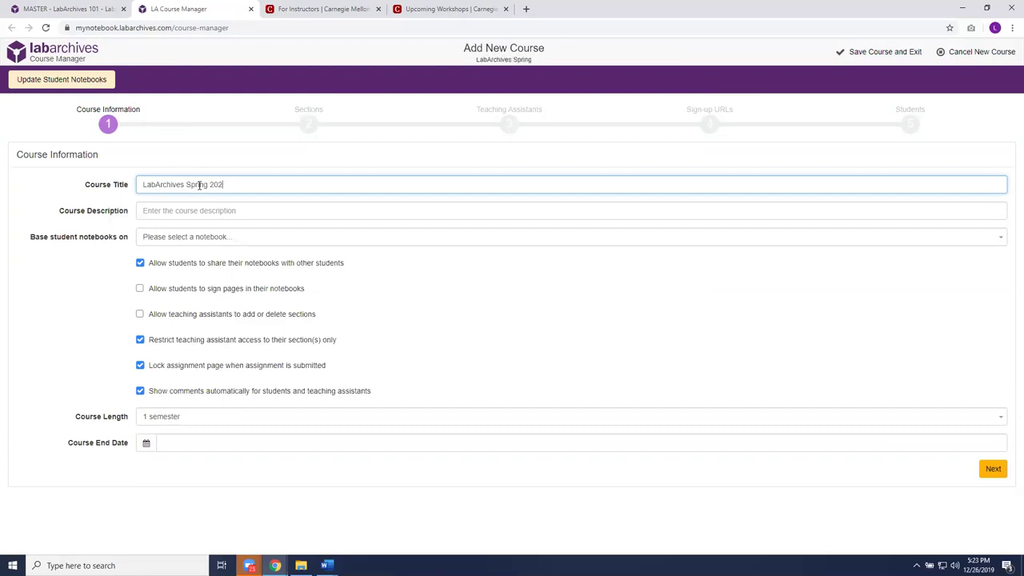
click(246, 211)
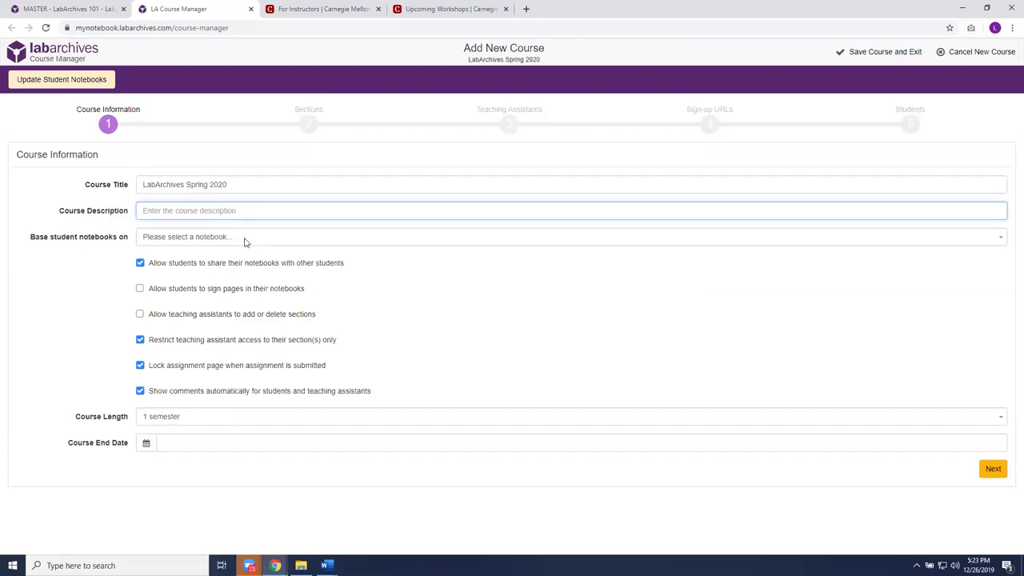
click(246, 240)
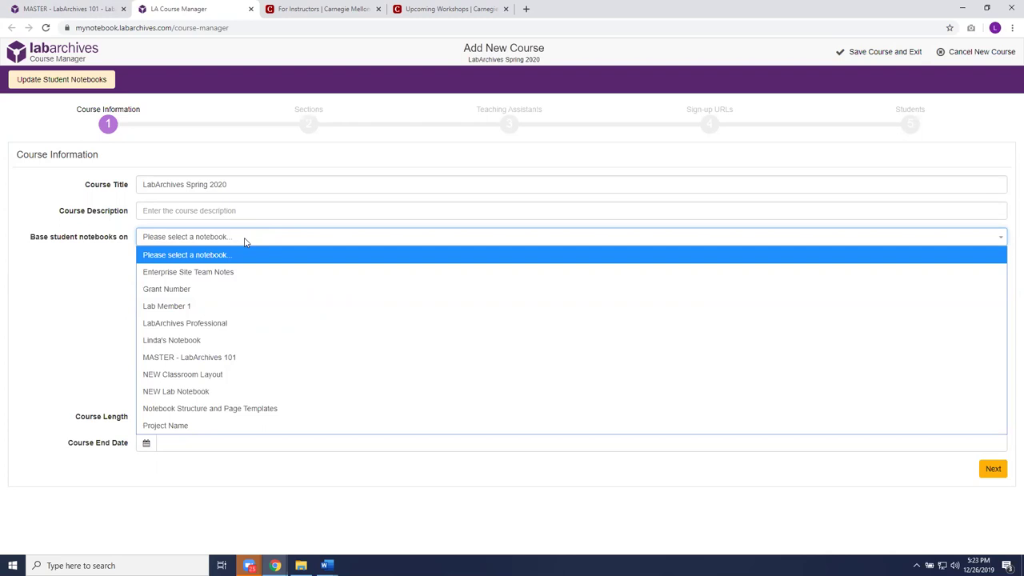
click(218, 361)
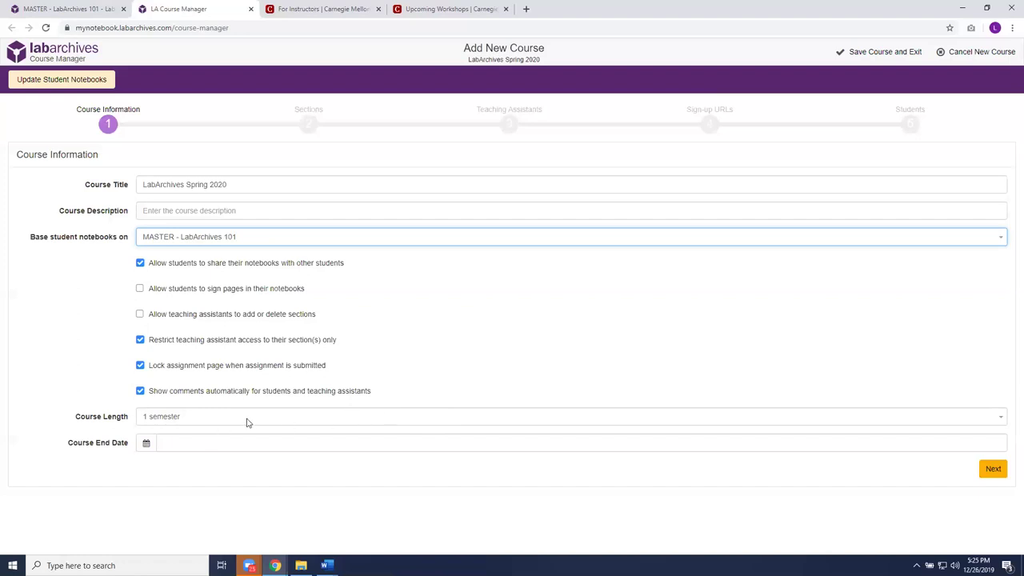
- Set the course end date to 04/30/2020 and continue to the Sections step
click(184, 443)
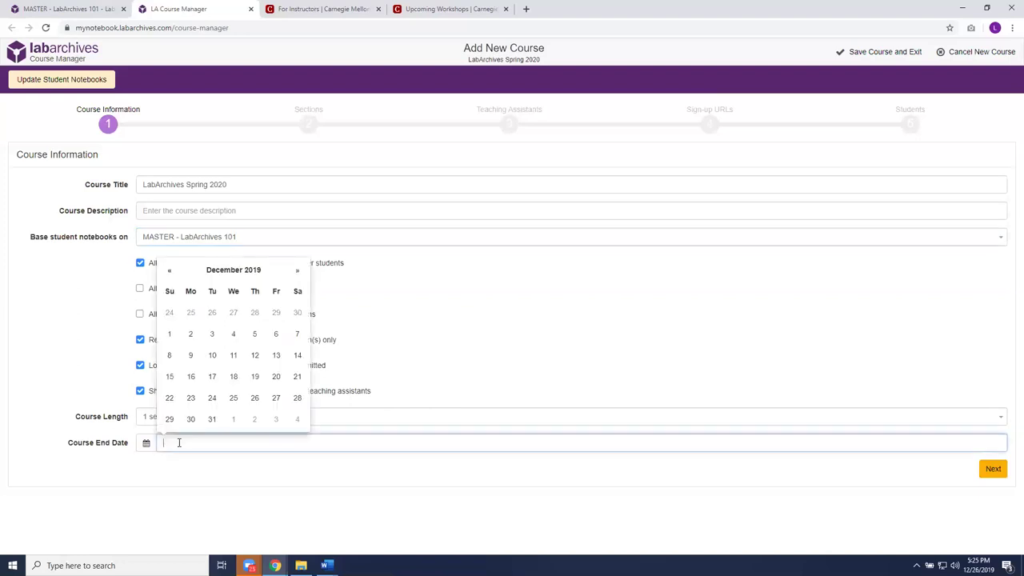
click(298, 274)
click(298, 273)
click(299, 273)
click(298, 274)
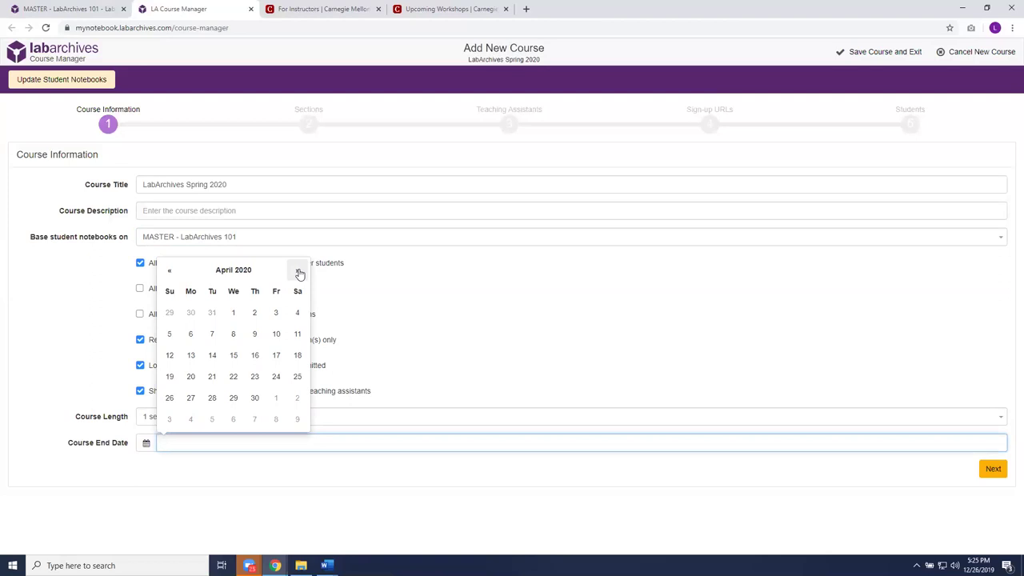
click(254, 398)
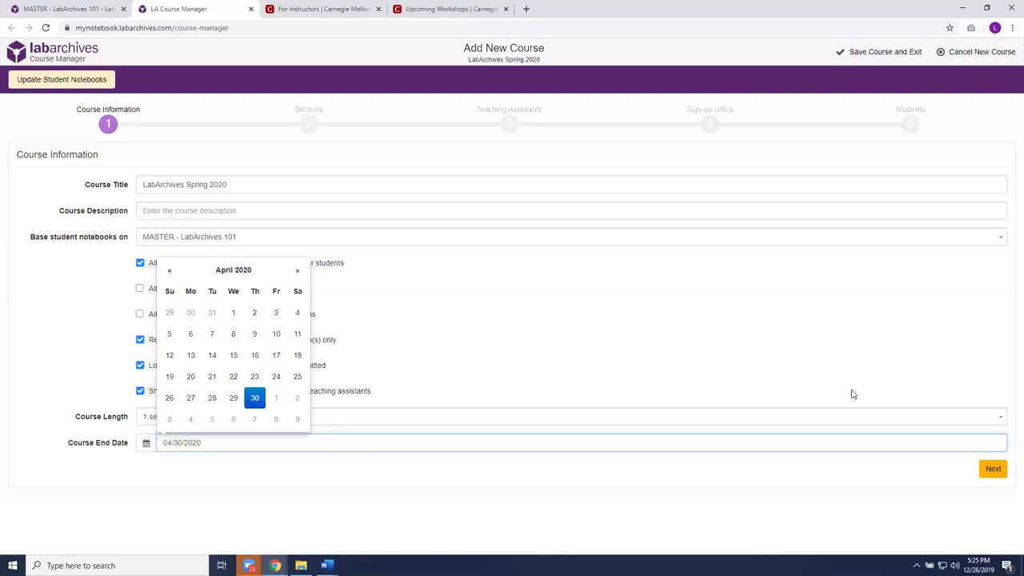
key(Return)
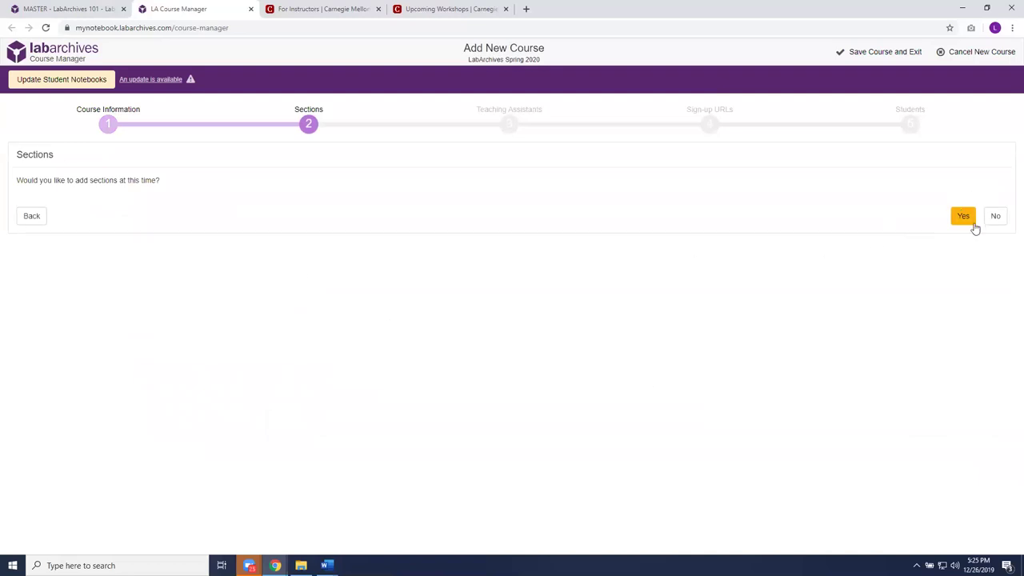
- Add the Mon/Wed and Tue/Thurs sections, then continue to Teaching Assistants
click(965, 219)
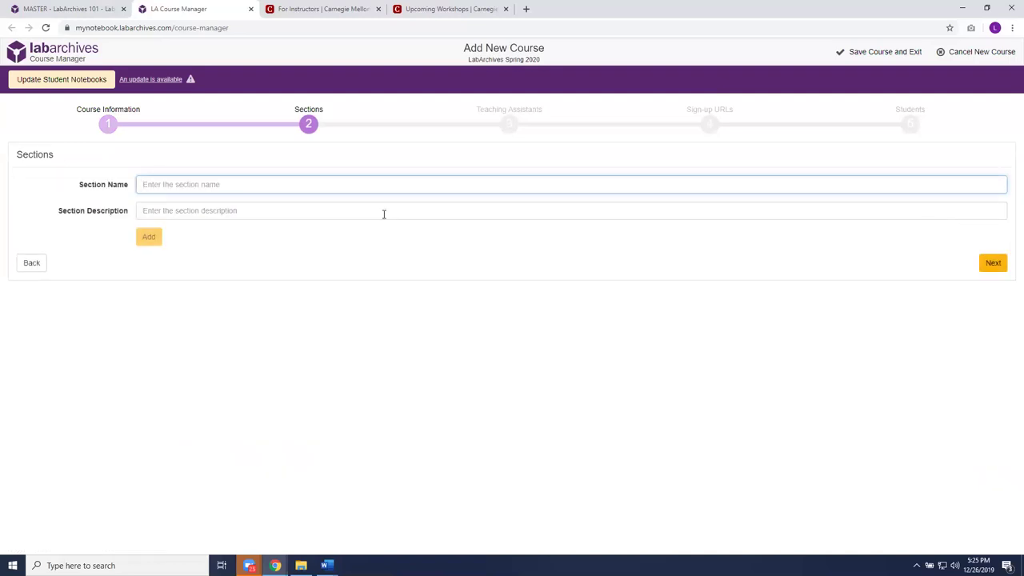
text(Mon/Wed)
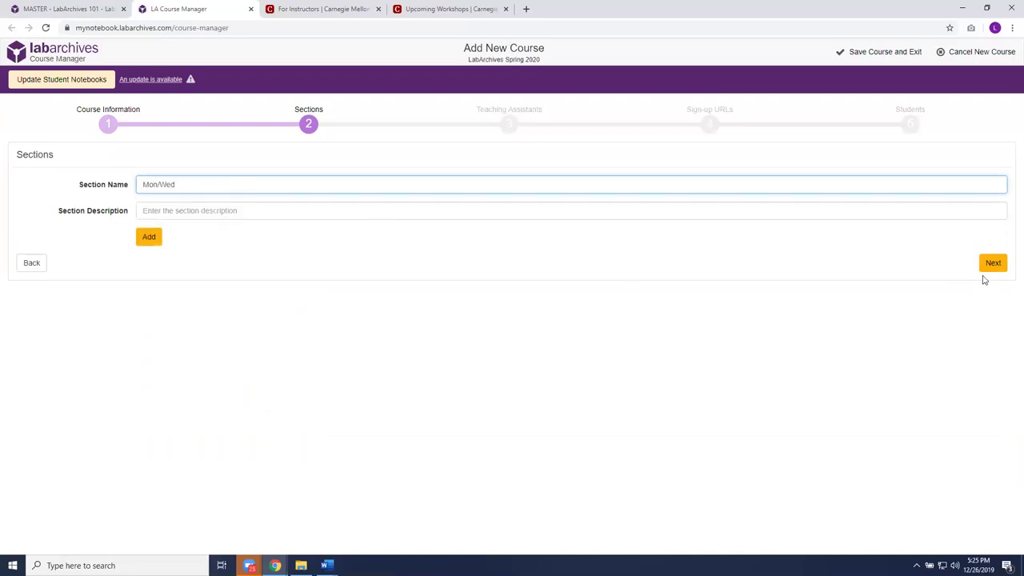
click(145, 237)
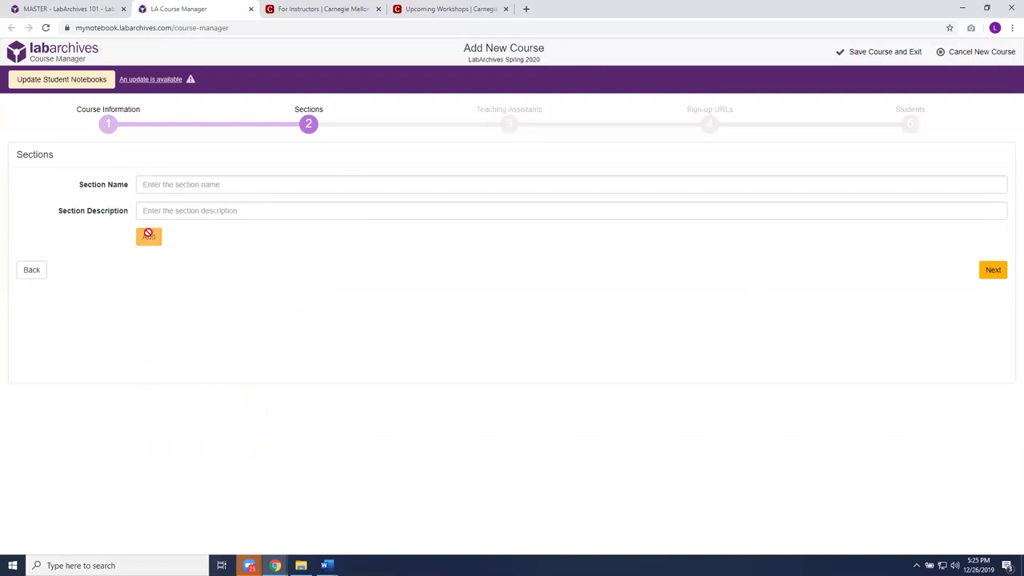
click(179, 184)
text(Tue/Th)
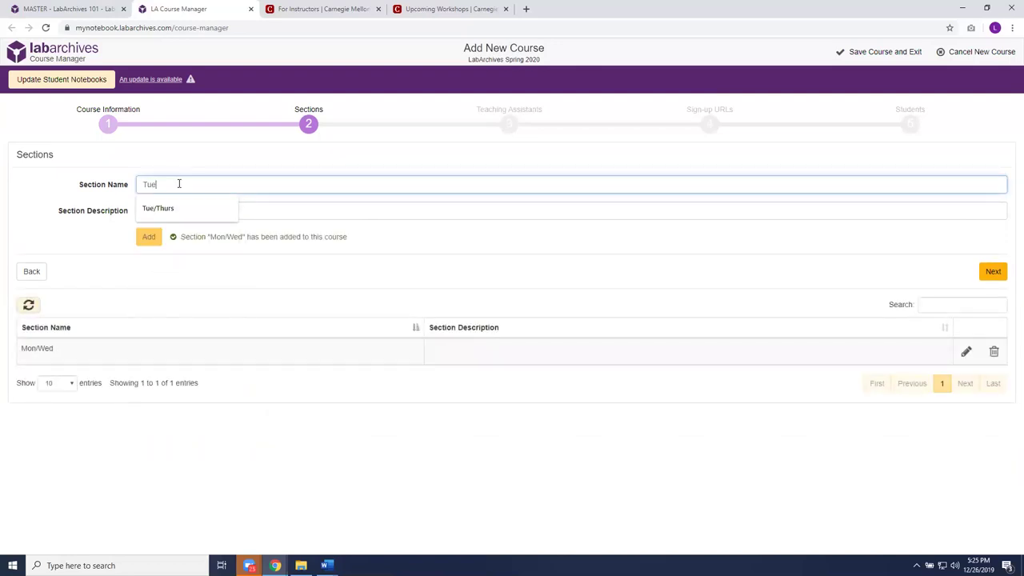
text(urs)
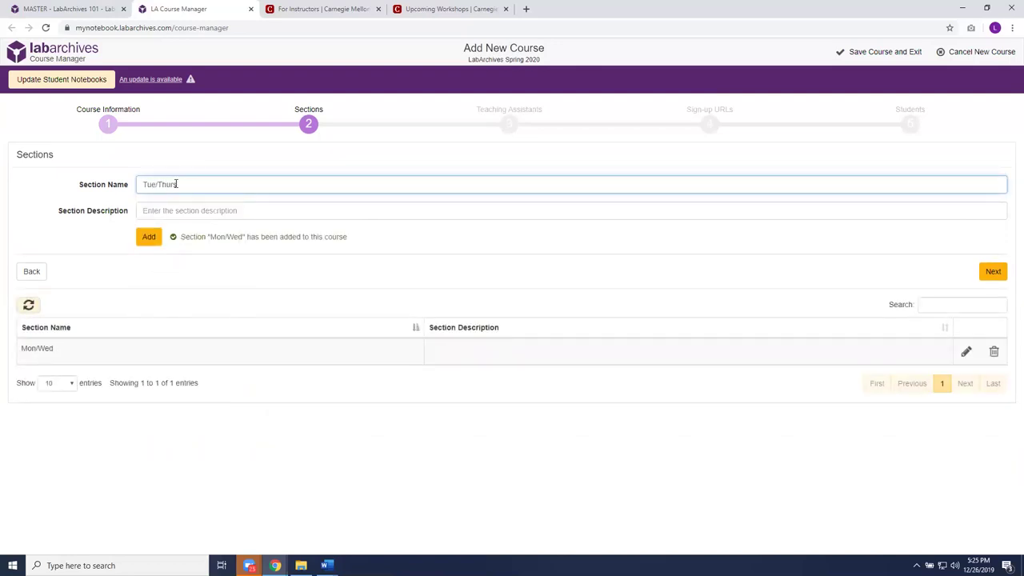
click(148, 237)
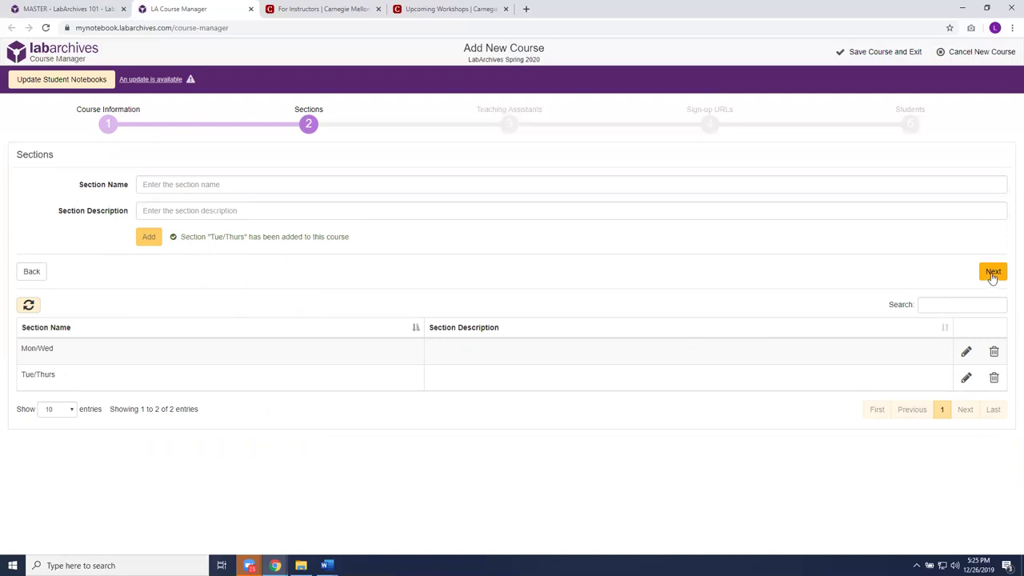
click(992, 273)
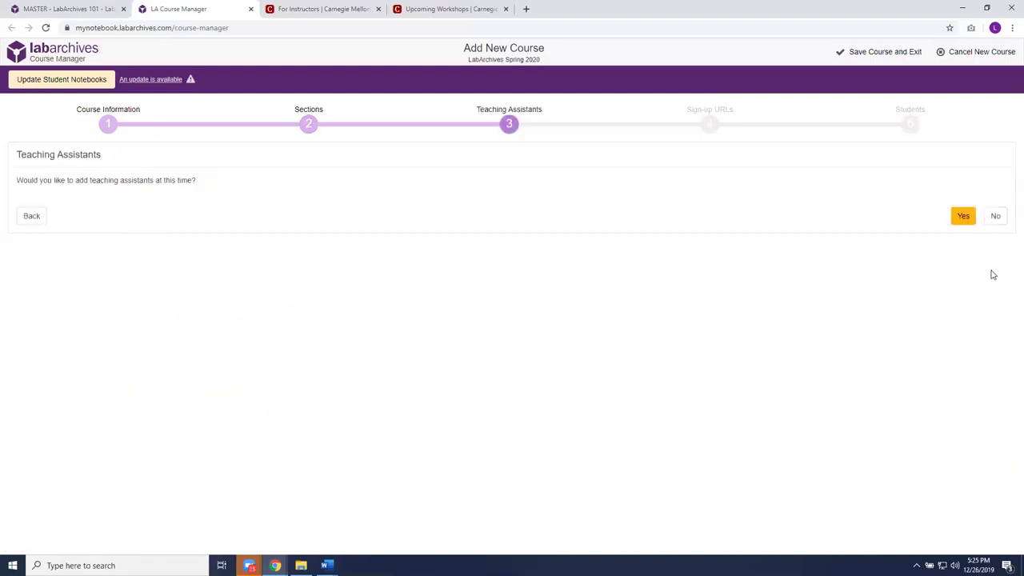
- Assign the teaching assistant's e-mail to the Mon/Wed section, continue, and update student notebooks
click(968, 222)
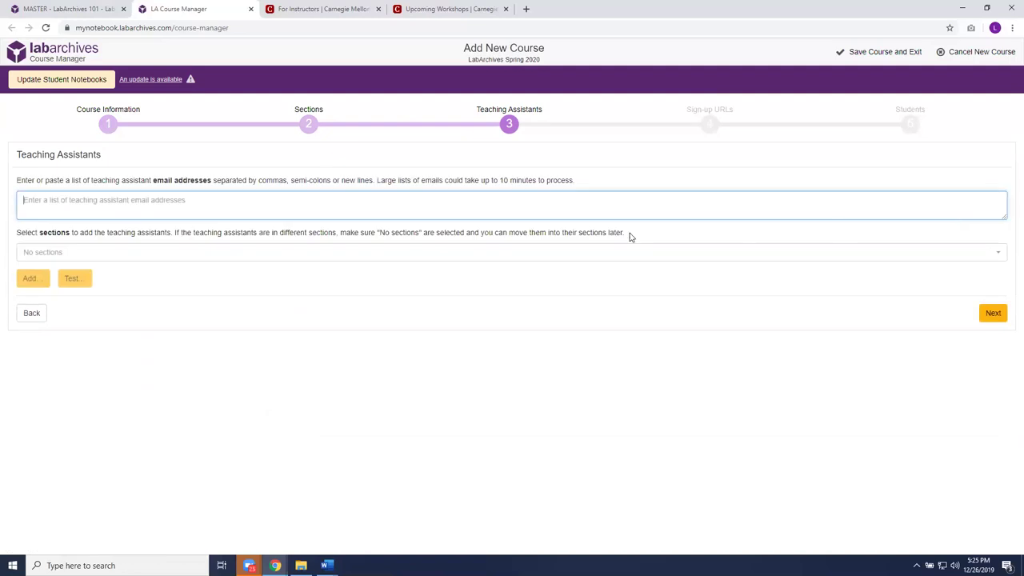
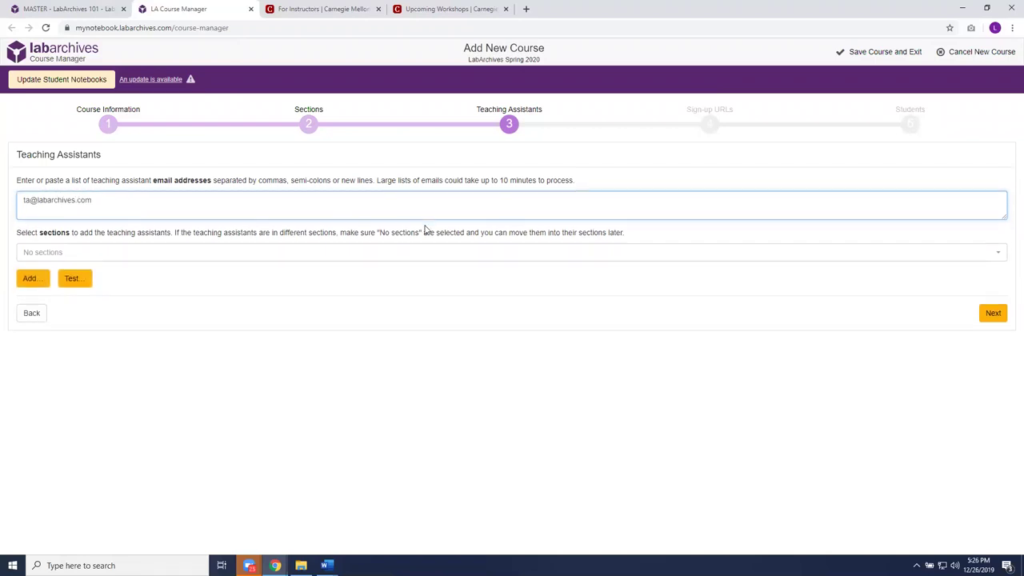
click(998, 255)
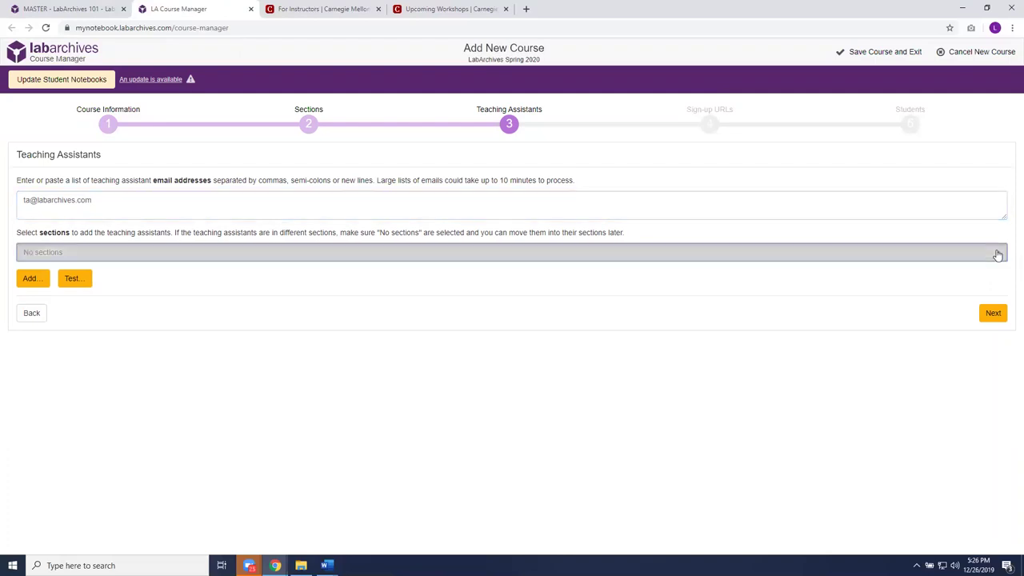
click(30, 292)
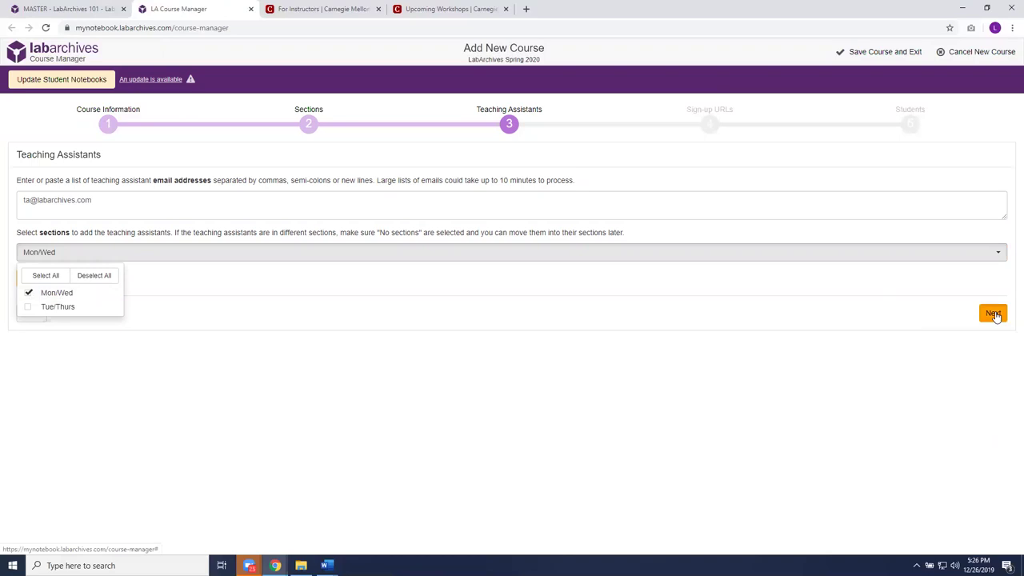
click(993, 314)
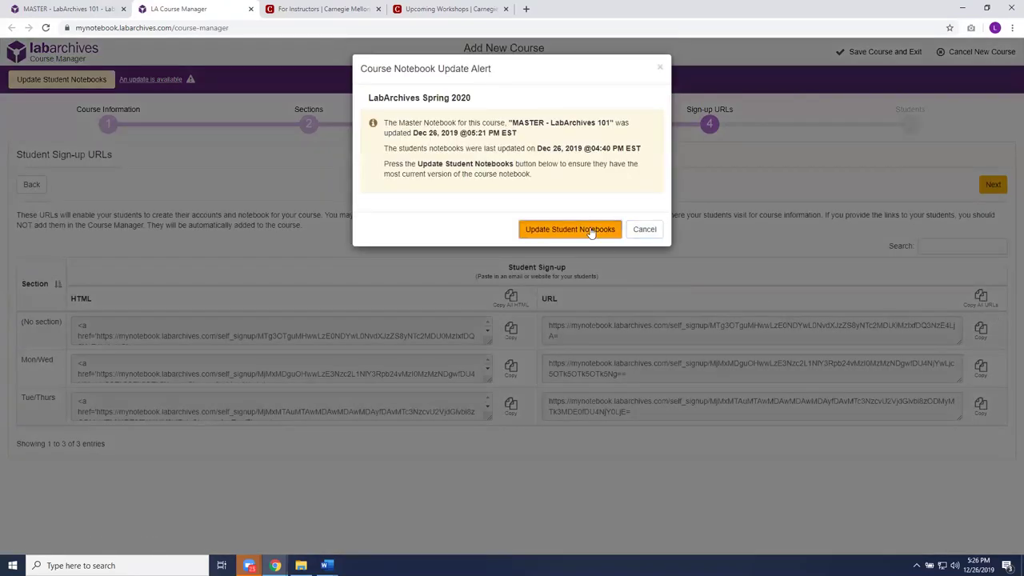
click(591, 230)
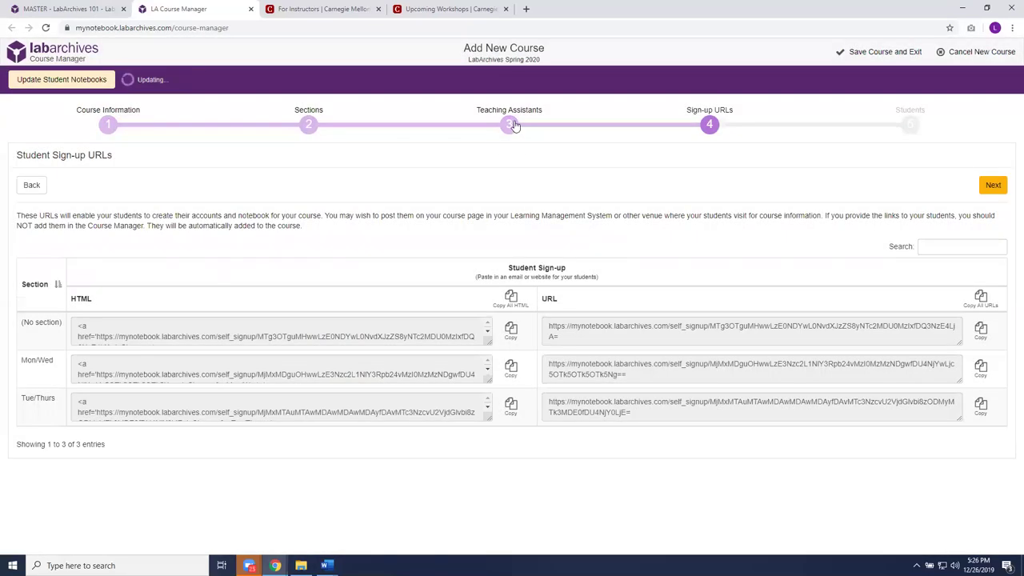
- Revisit the Teaching Assistants step, then advance past the sign-up URLs to Students
click(515, 126)
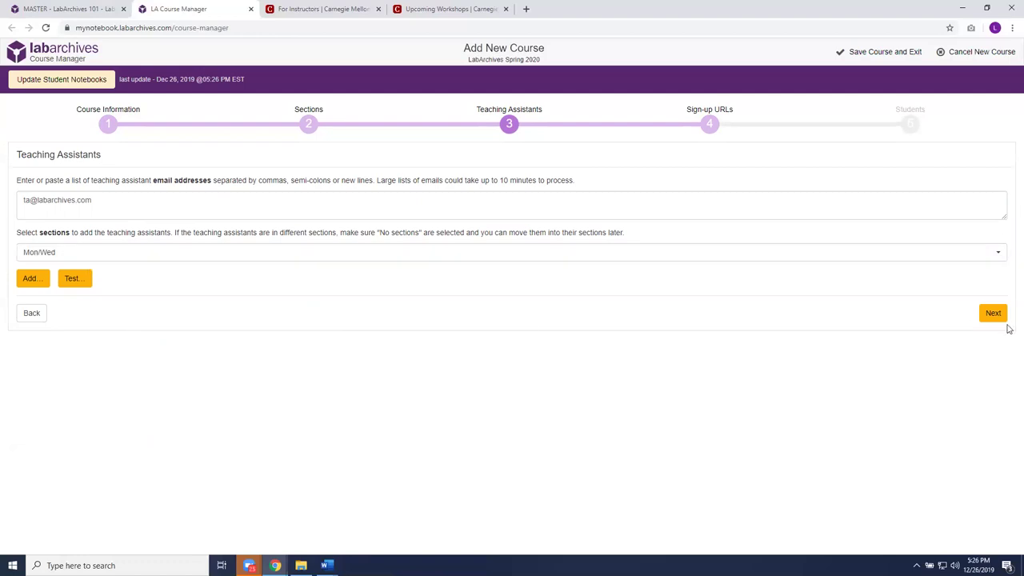
click(992, 314)
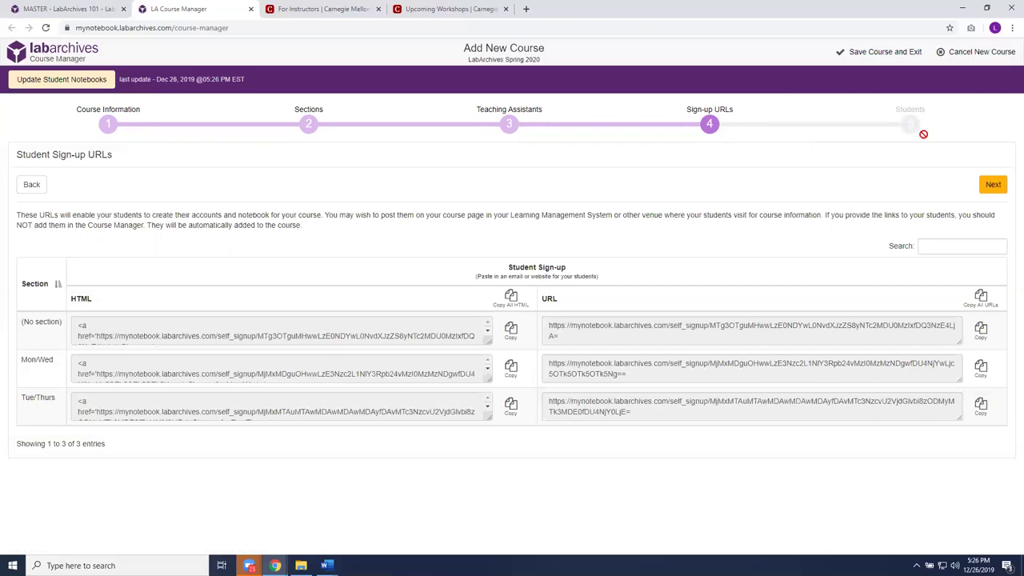
click(994, 185)
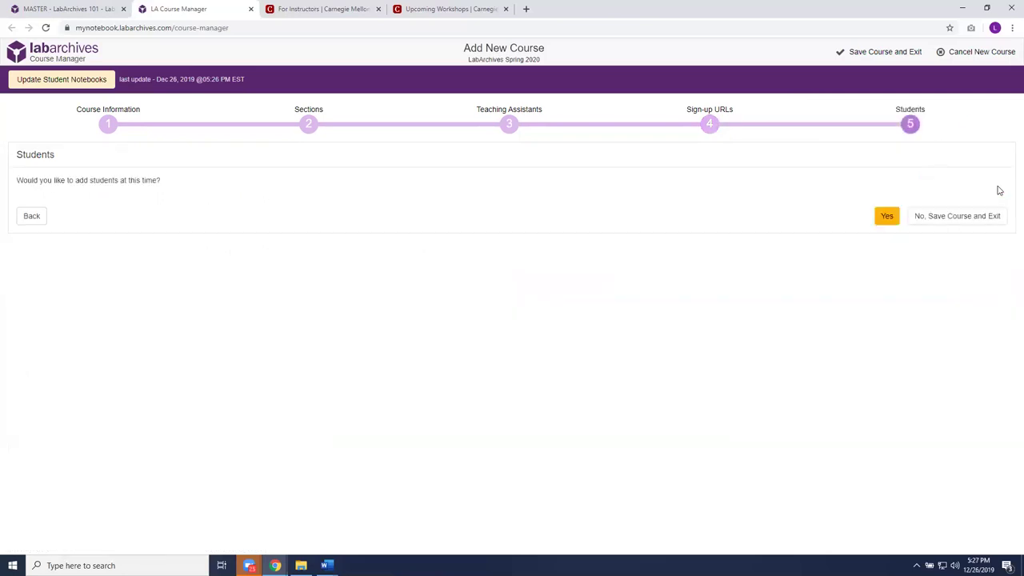
- Enter the two students' e-mail addresses, comma-separated, and assign them to Mon/Wed
click(888, 216)
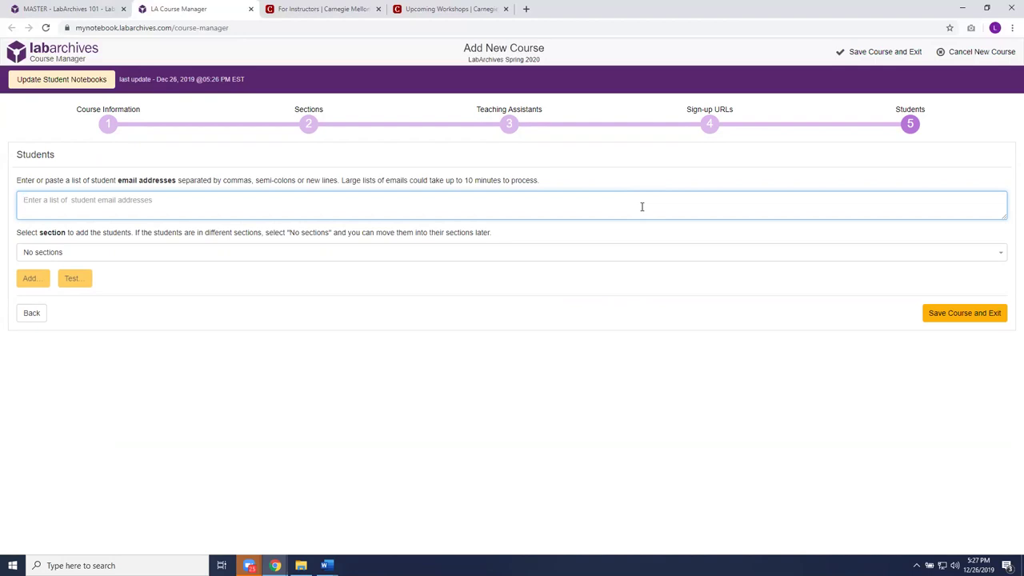
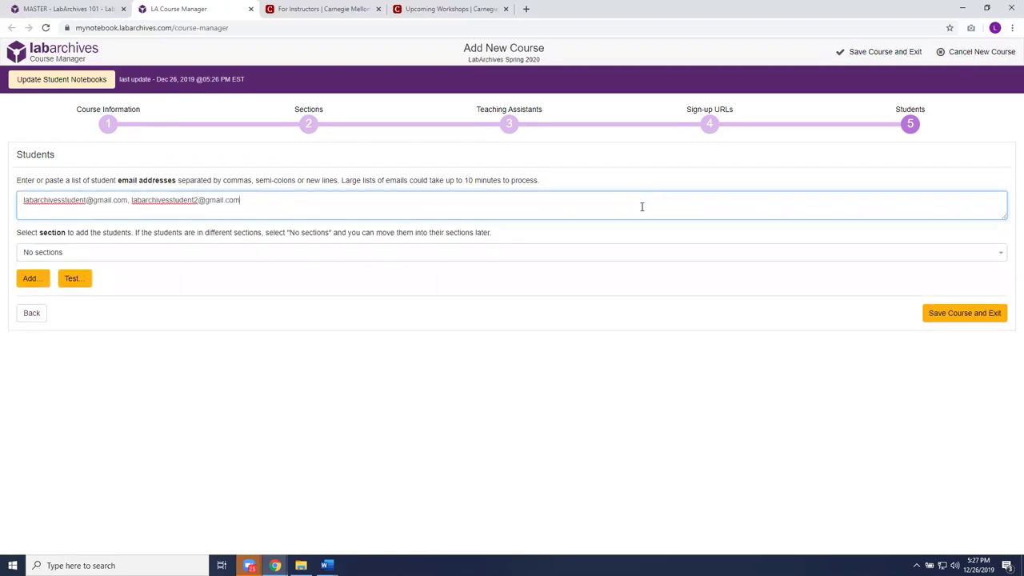
click(1001, 253)
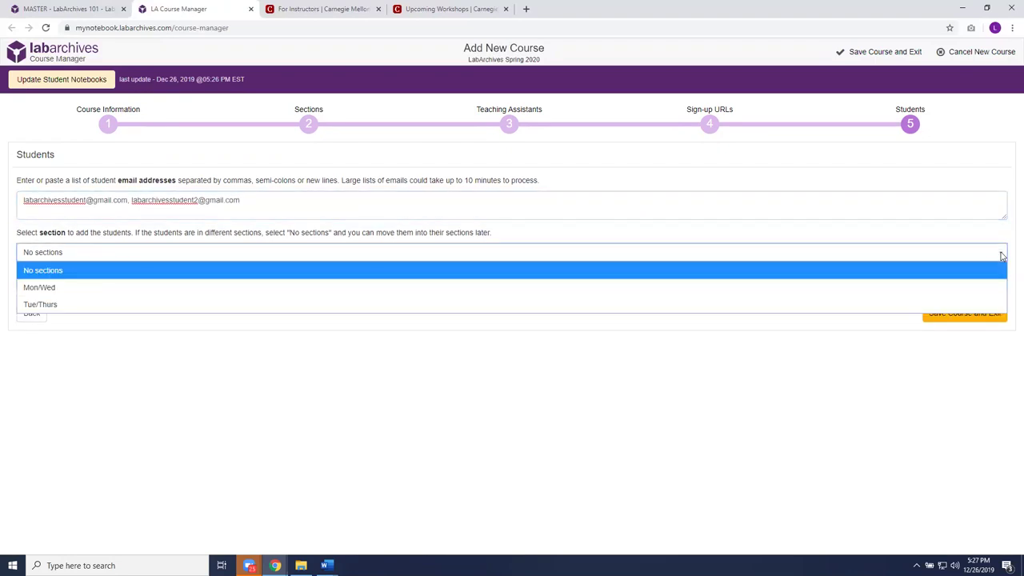
click(57, 292)
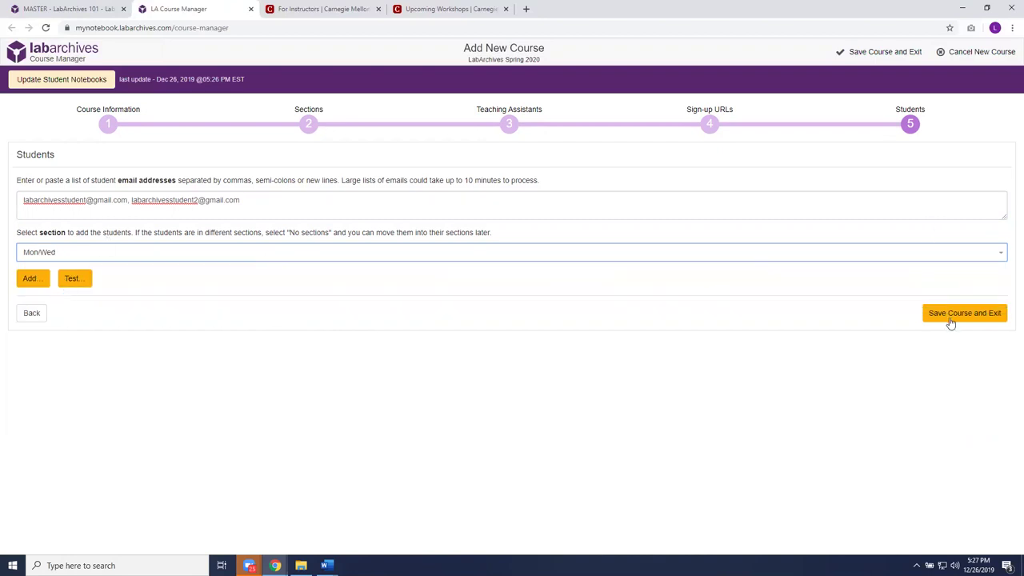
- Submit the two students, accepting the notebook prompt and confirming the addition
click(32, 278)
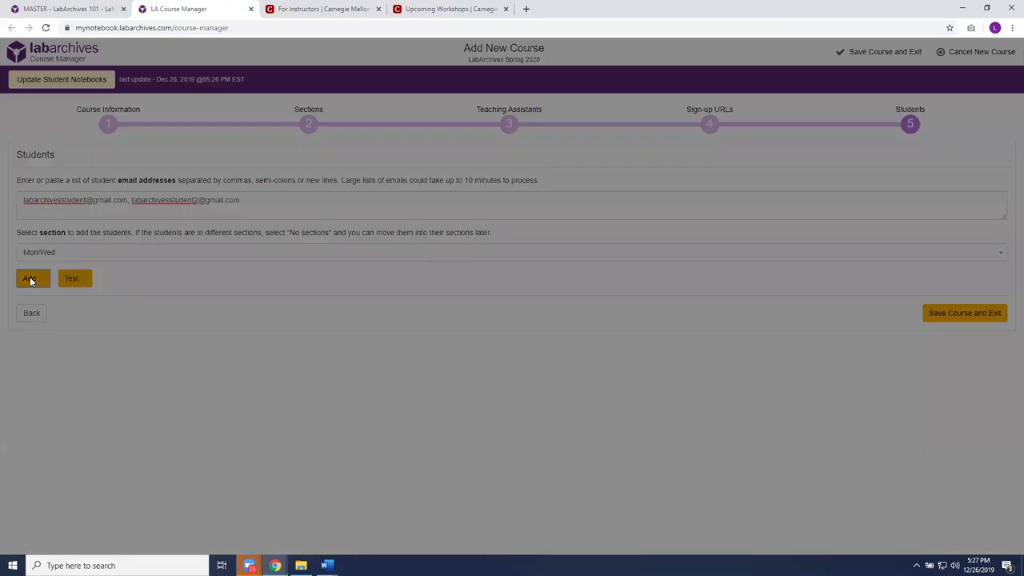
click(610, 213)
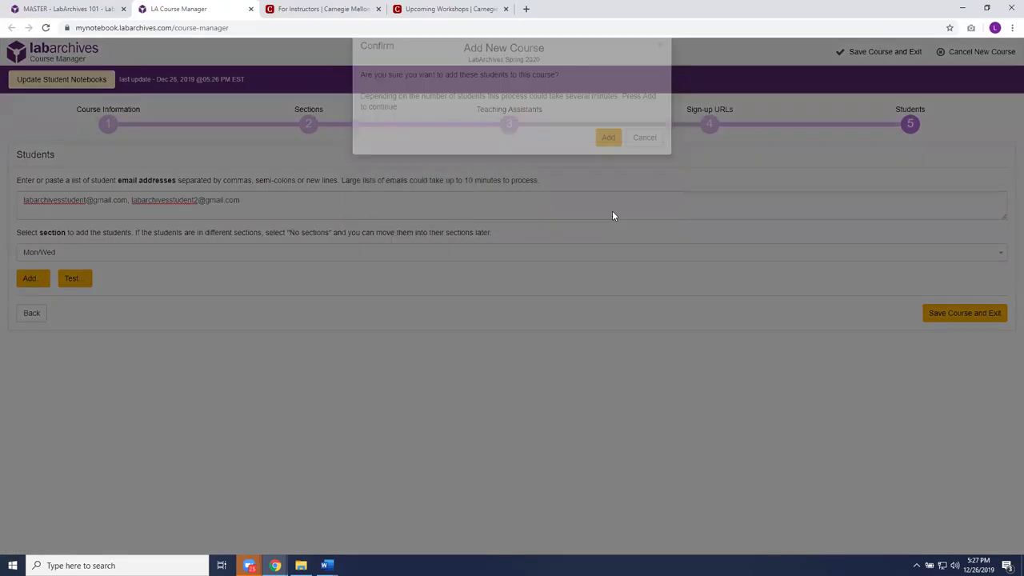
click(608, 161)
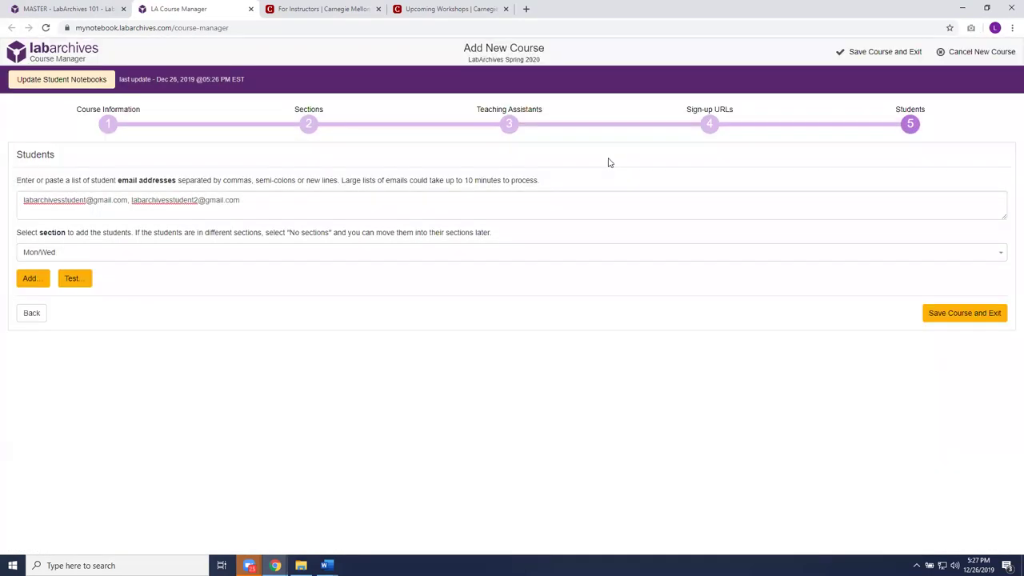
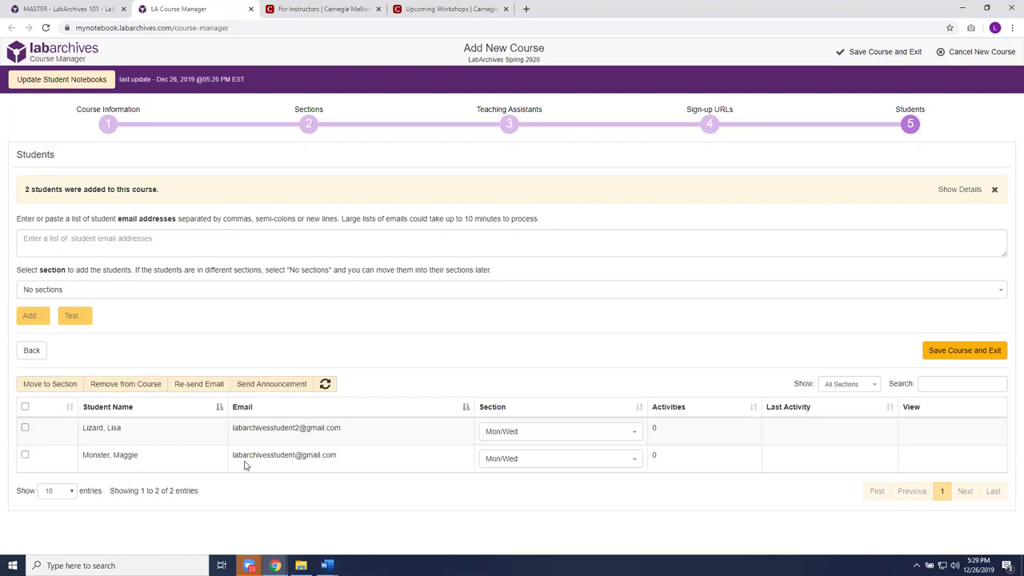
- Save the LabArchives Spring 2020 course with its two enrolled students and exit setup
click(945, 348)
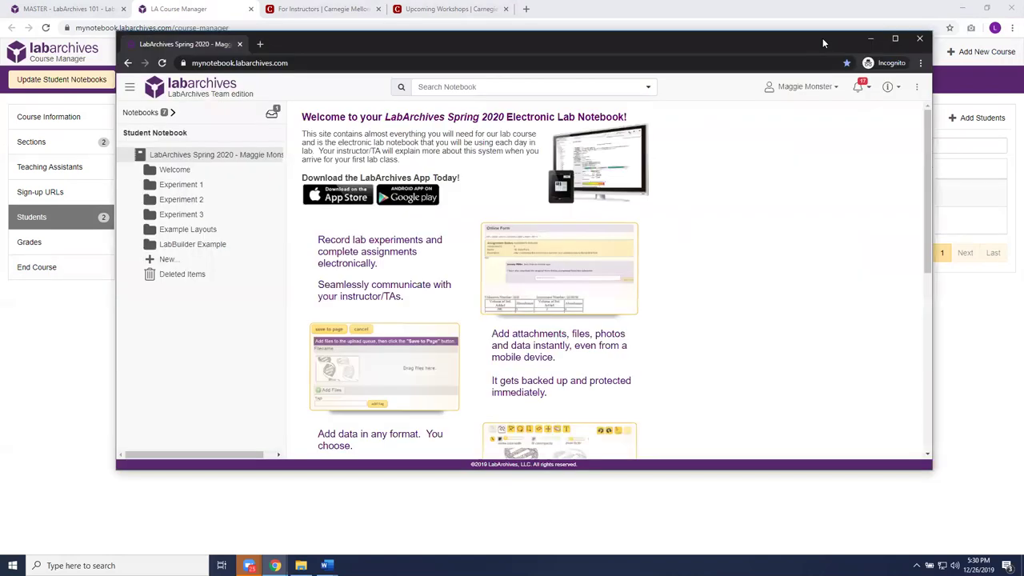
- Maximize the student notebook, widen its sidebar to show full names, and expand Experiment 1
click(896, 39)
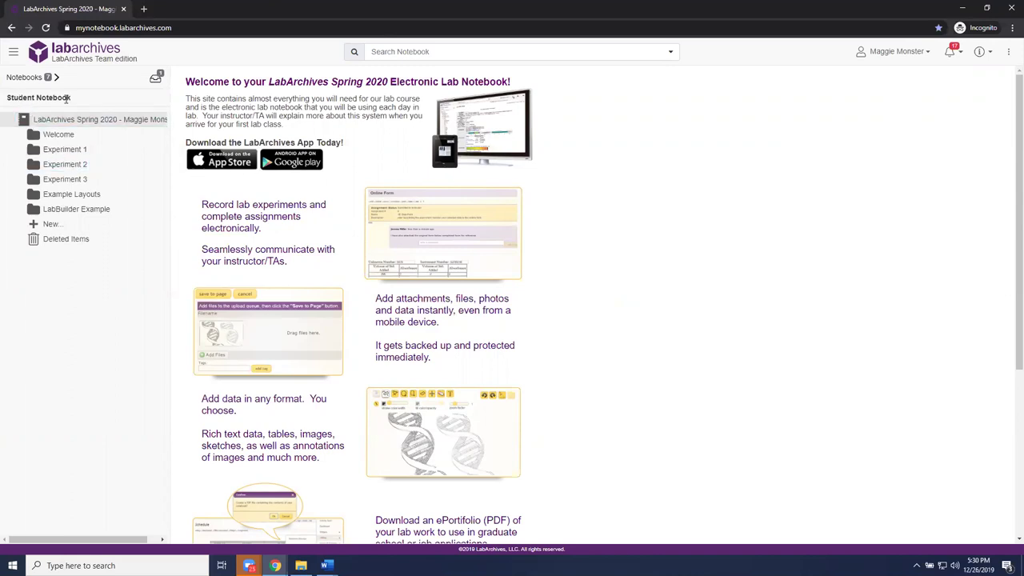
click(68, 118)
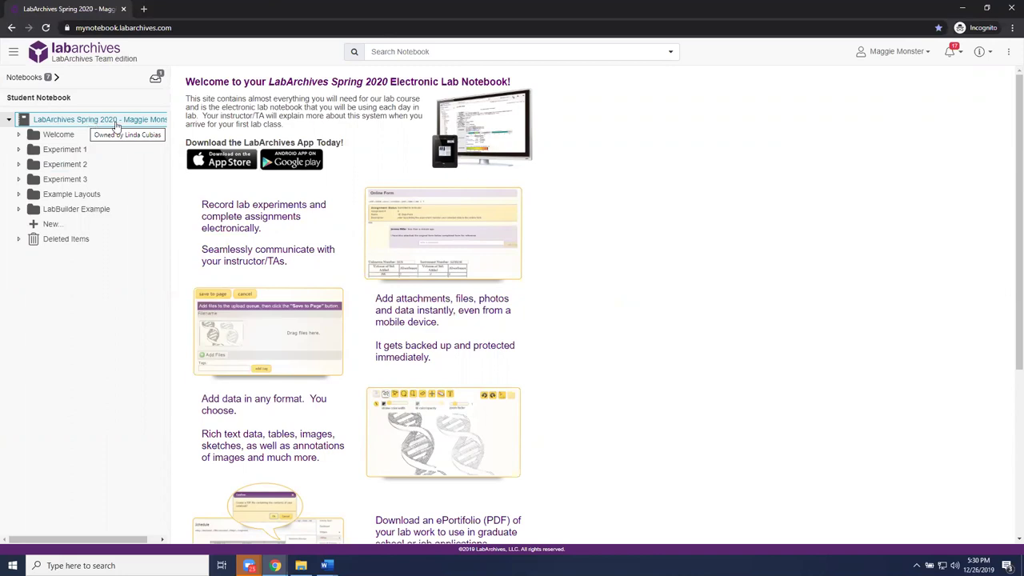
drag(170, 116, 189, 131)
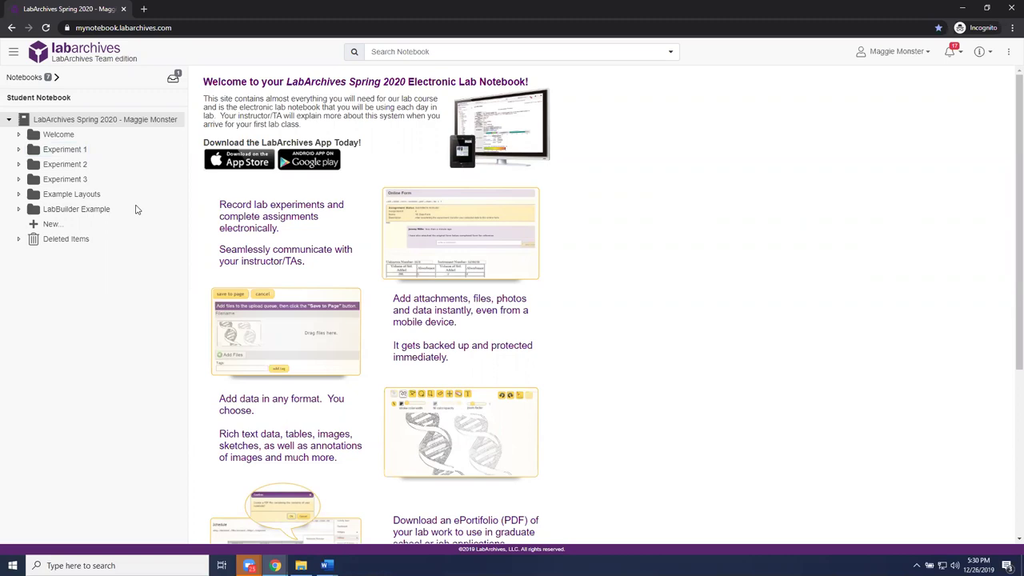
click(71, 150)
click(70, 152)
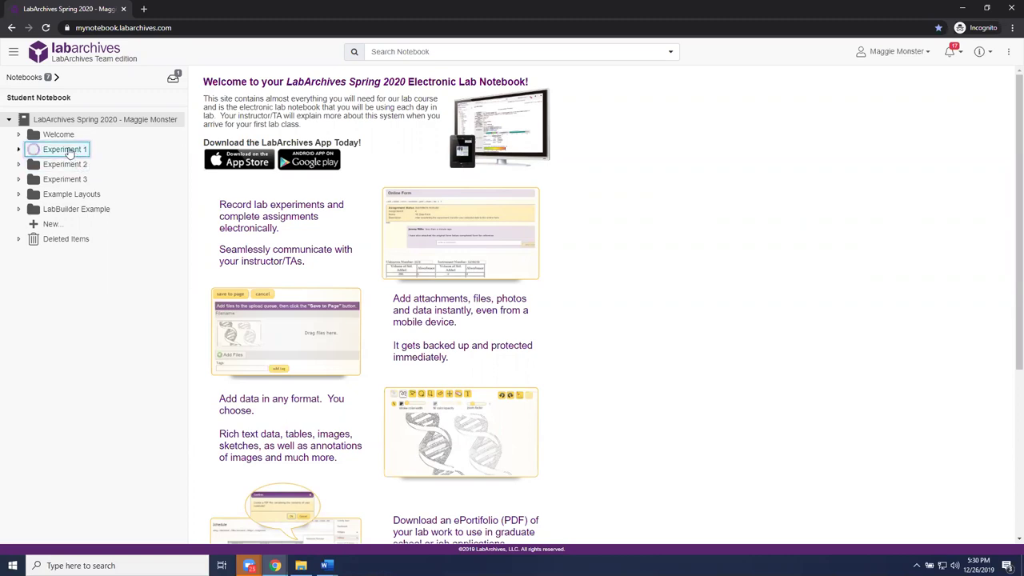
- Open the Assignment 1 page and scroll down to the EXAMPLE petri-dish image
click(76, 166)
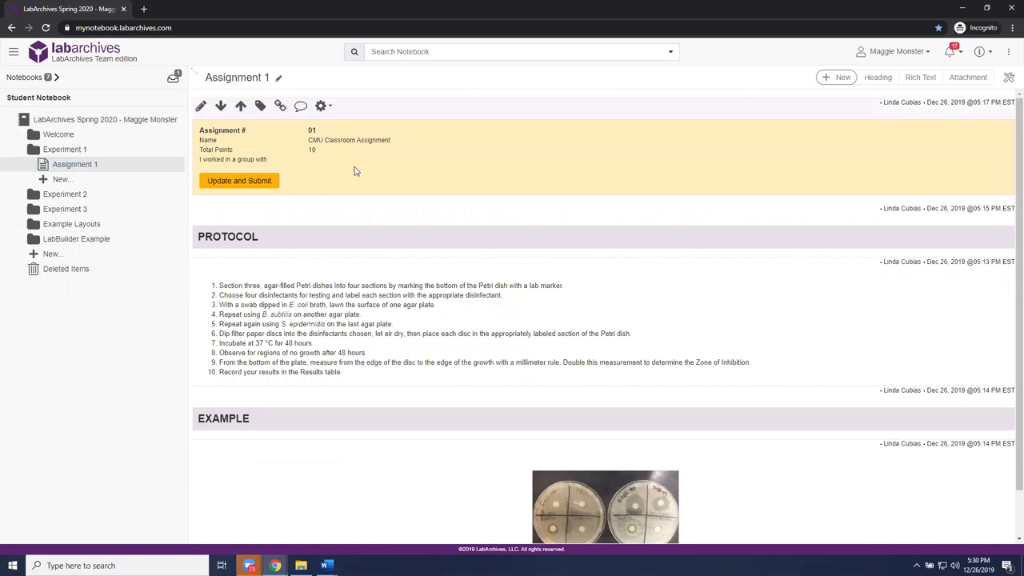
scroll(358, 168, down, 1)
scroll(364, 187, up, 1)
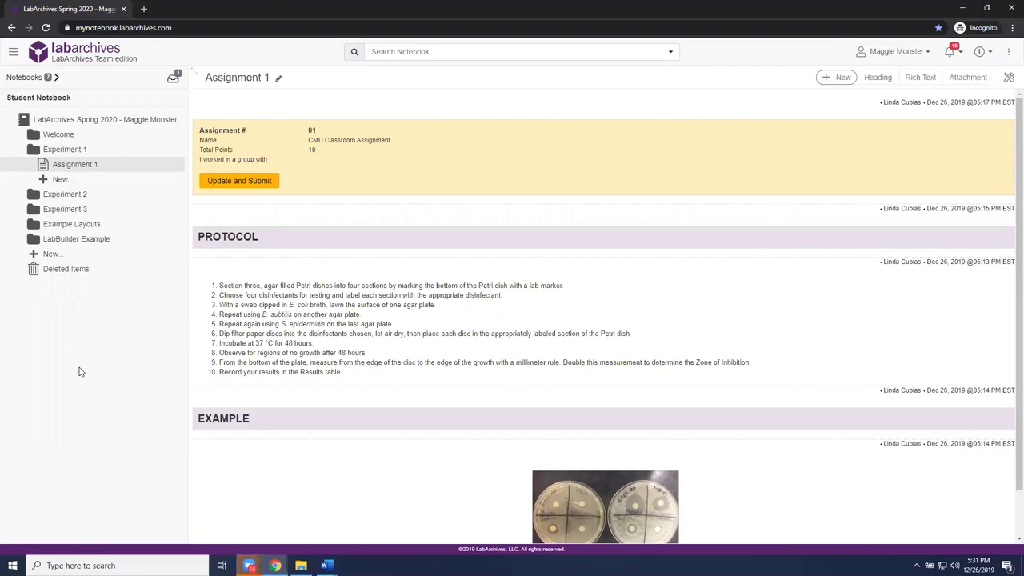
scroll(797, 418, down, 1)
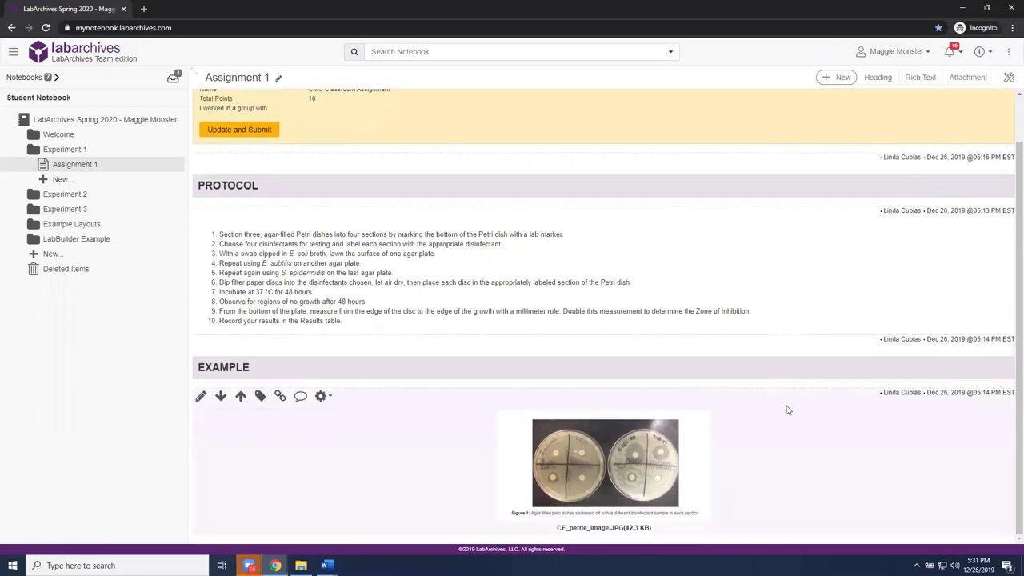
mouse_move(647, 475)
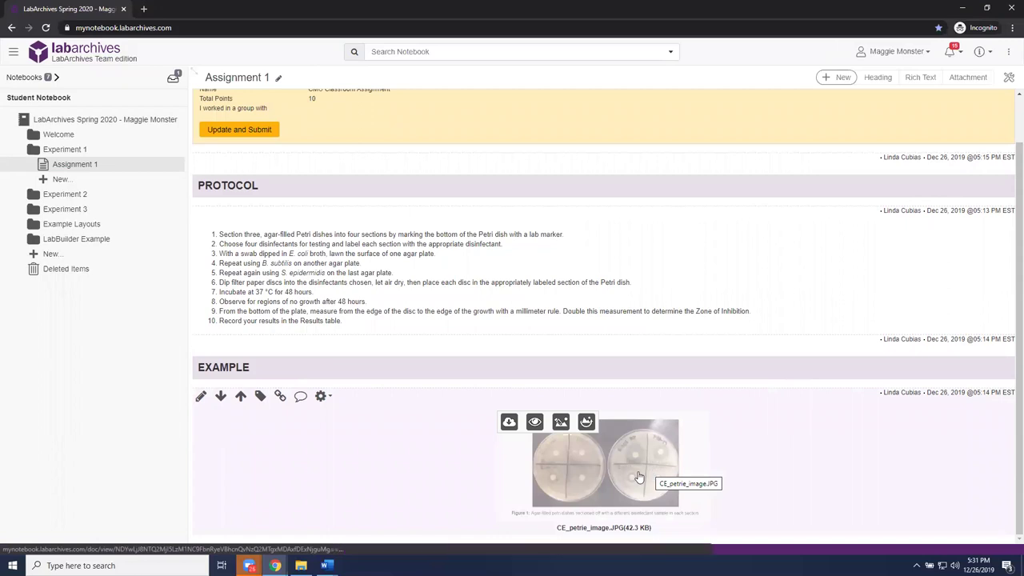
- Open the petri-dish image for annotation with a wider, red freehand stroke
click(561, 423)
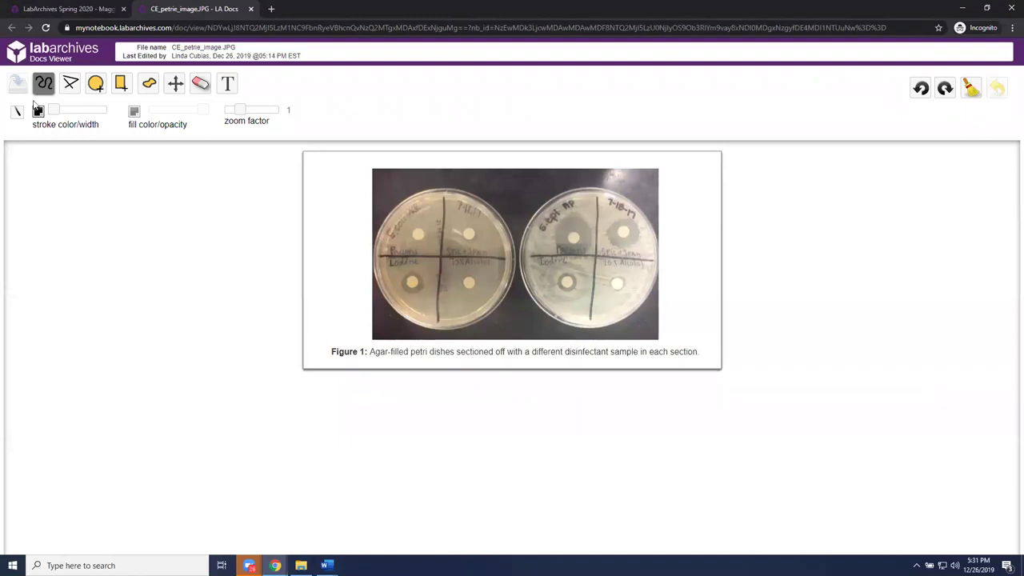
mouse_move(54, 110)
mouse_down()
mouse_move(79, 111)
mouse_move(40, 117)
mouse_up()
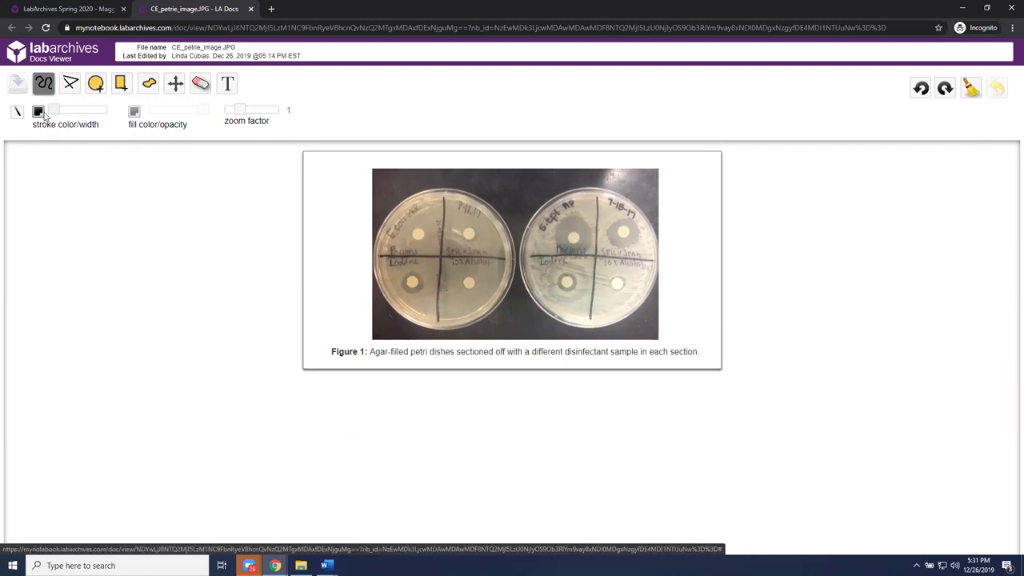
click(37, 114)
click(88, 126)
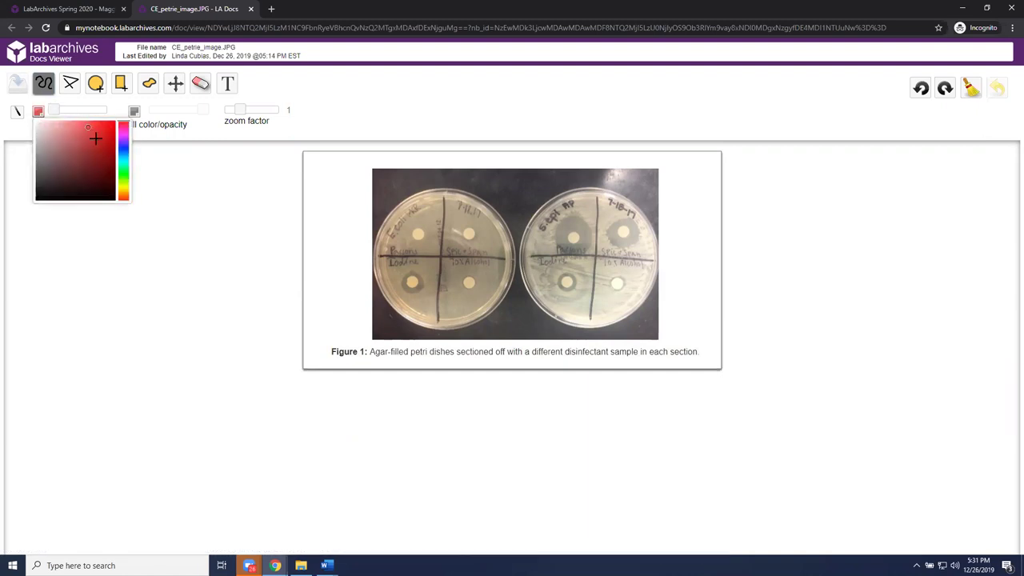
click(432, 256)
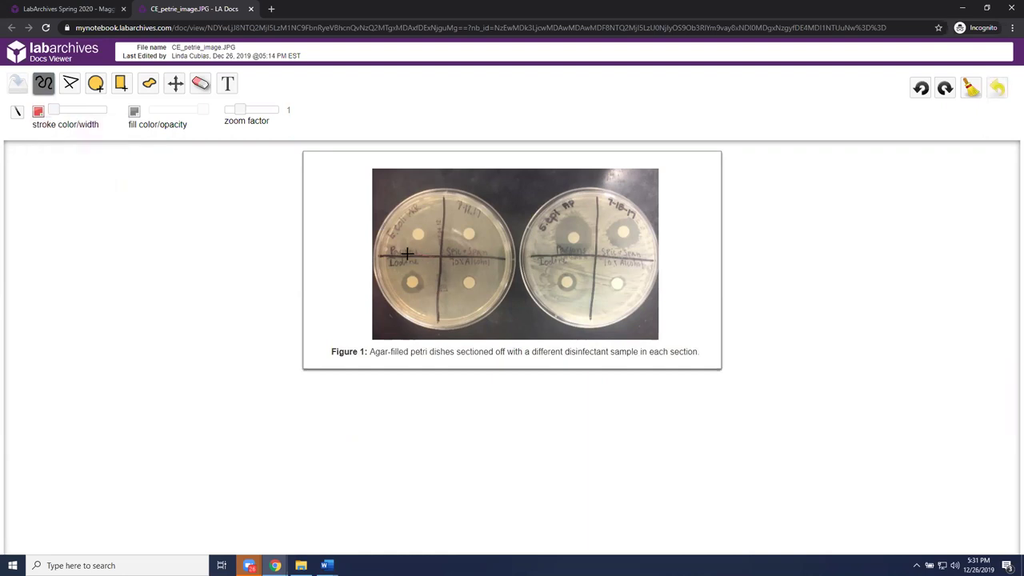
- Draw a red mark on the left dish, circle a disc on the right dish, and save
mouse_move(373, 269)
mouse_down()
mouse_move(400, 314)
mouse_move(448, 268)
mouse_move(417, 251)
mouse_up()
drag(53, 110, 70, 114)
mouse_move(584, 254)
mouse_down()
mouse_move(549, 256)
mouse_move(534, 297)
mouse_move(564, 305)
mouse_move(591, 276)
mouse_move(585, 255)
mouse_up()
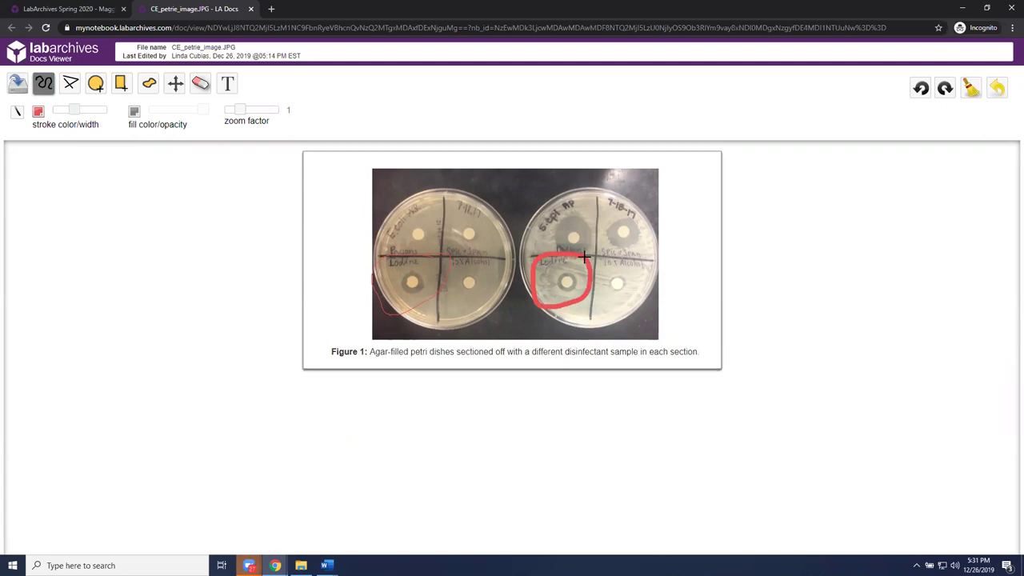
click(19, 85)
click(250, 9)
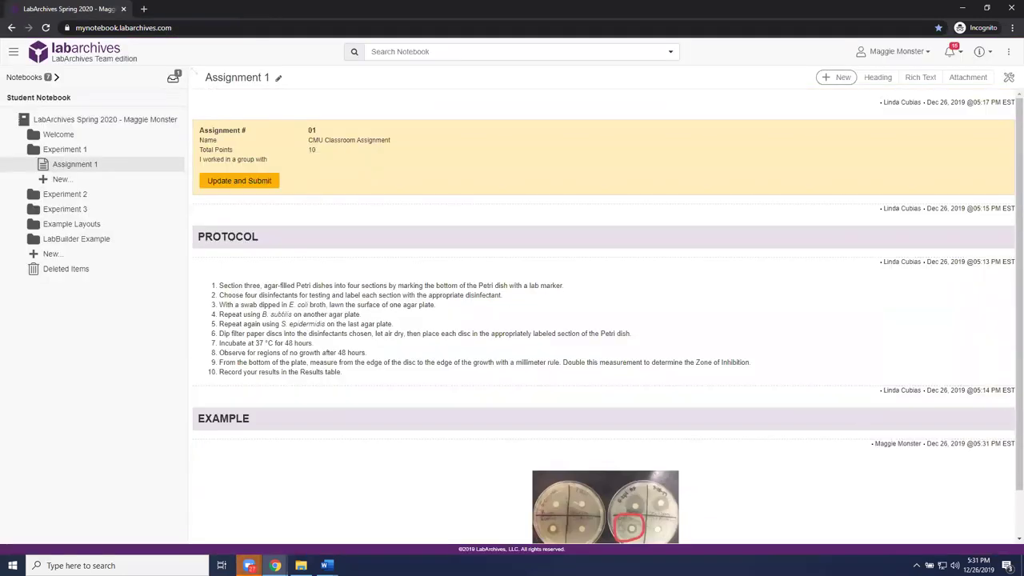
- List the EXAMPLE entry's revisions: the original upload and the annotated version
scroll(1010, 264, down, 1)
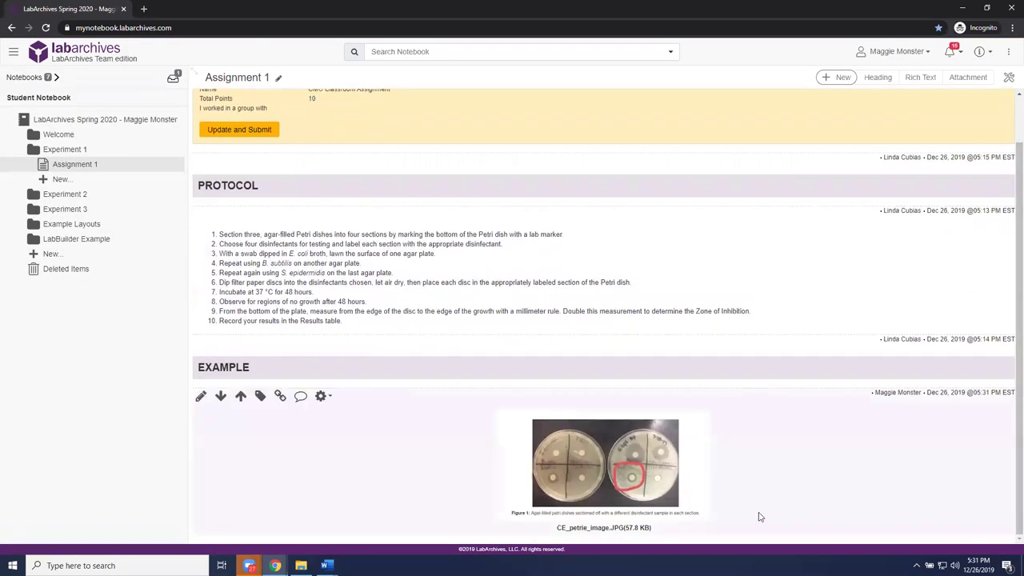
mouse_move(670, 490)
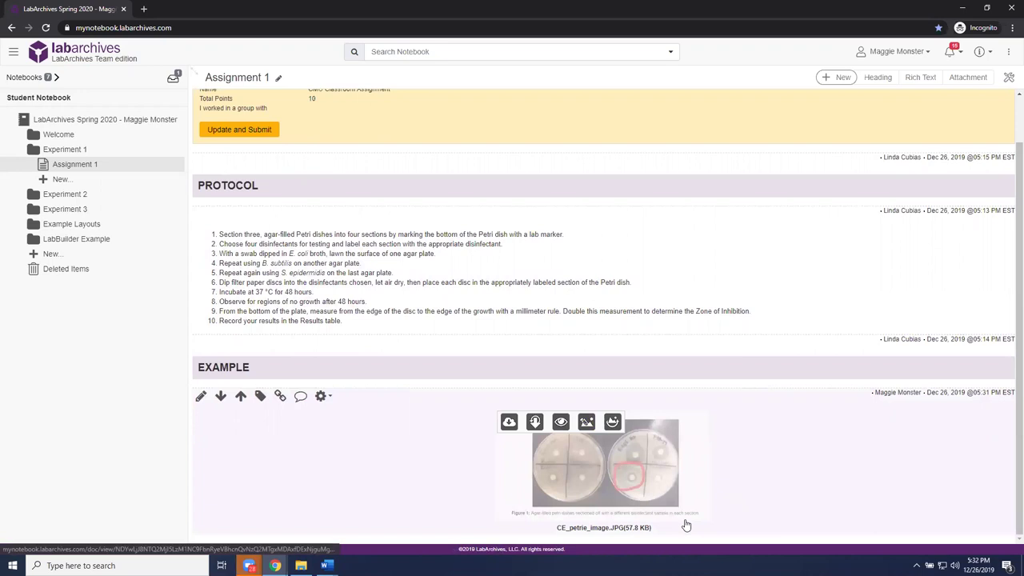
mouse_move(326, 453)
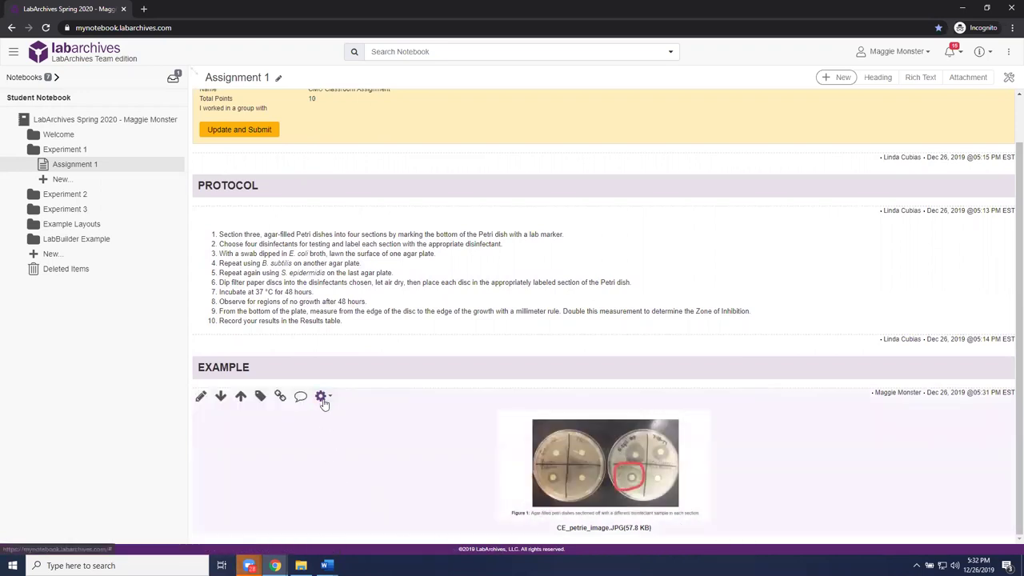
click(329, 399)
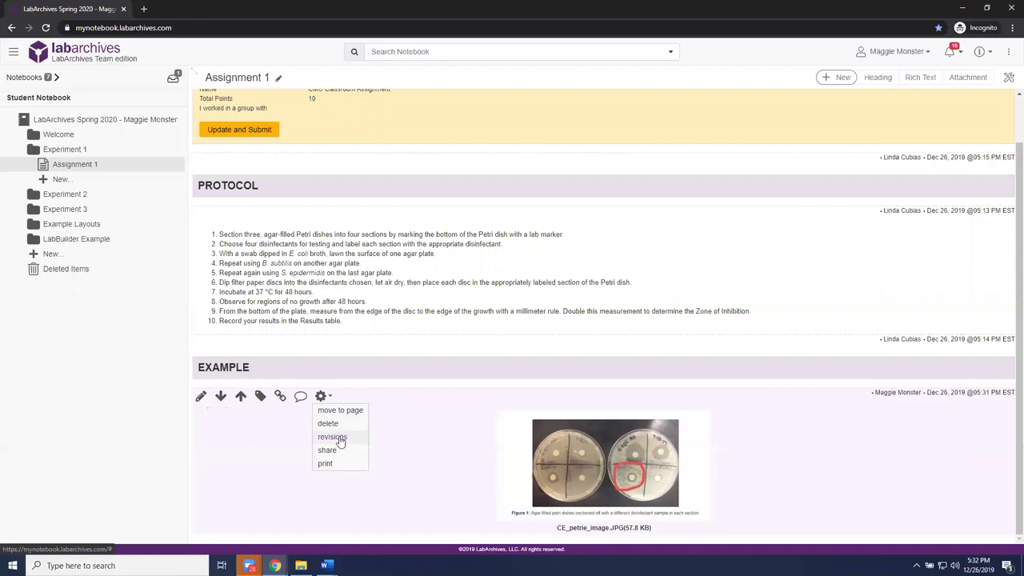
click(334, 438)
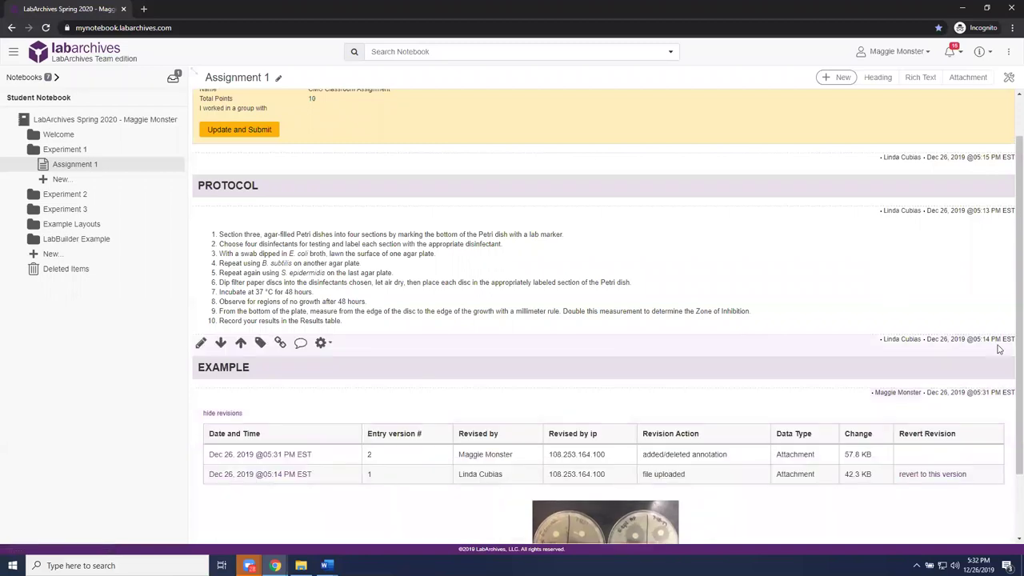
- Revert the EXAMPLE image entry to its original, unannotated upload
click(321, 396)
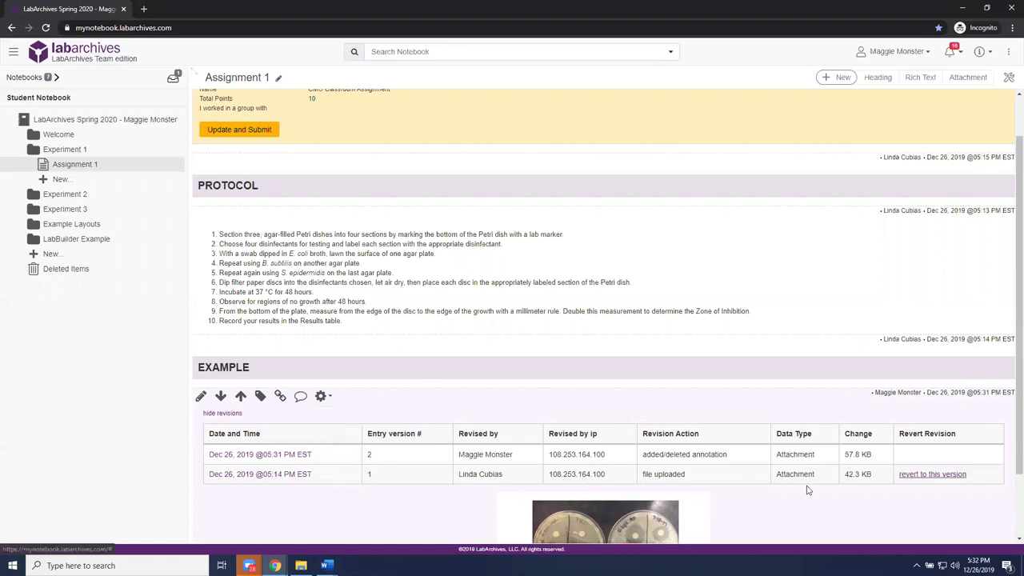
click(932, 474)
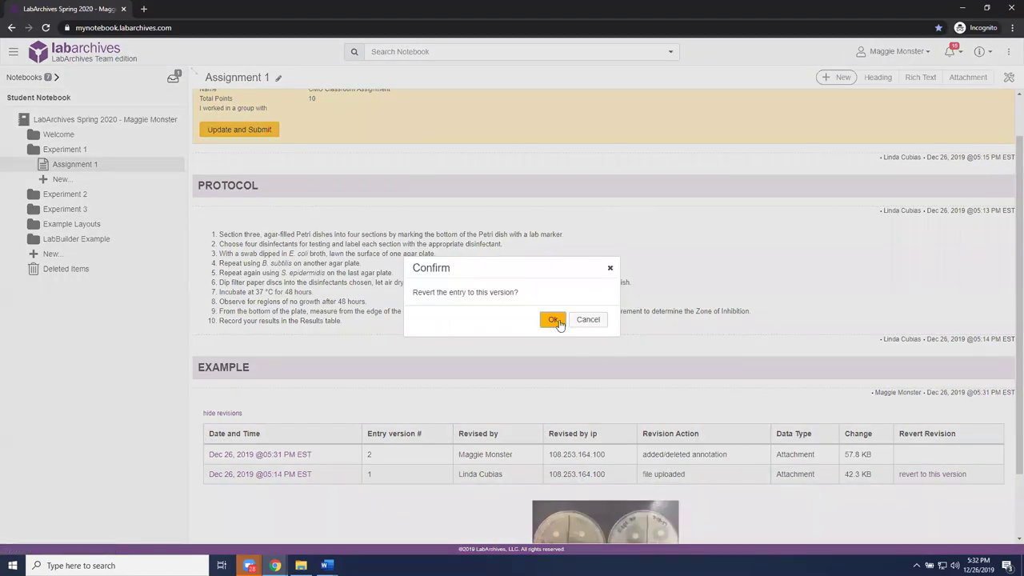
click(554, 320)
scroll(809, 440, down, 1)
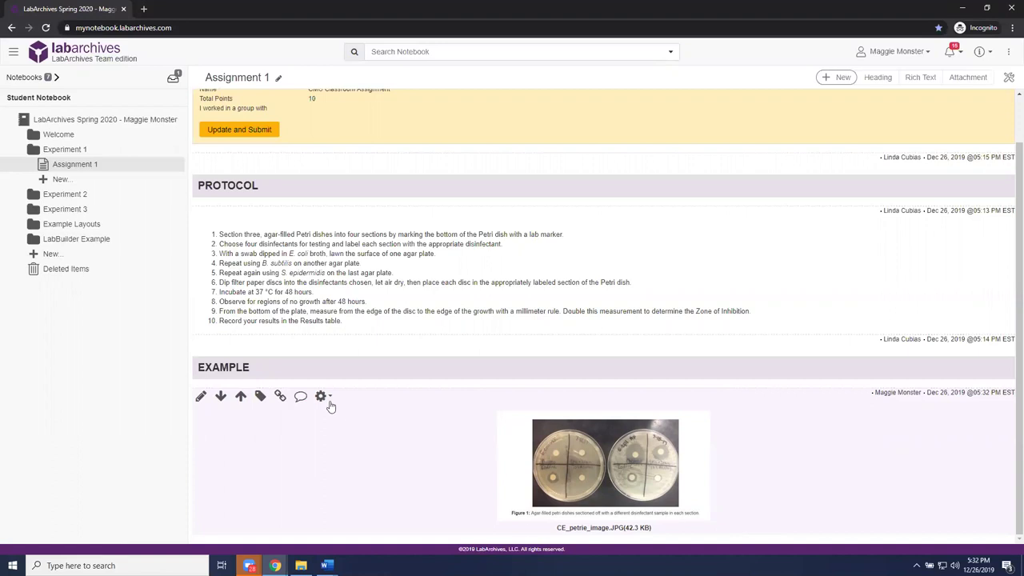
mouse_move(601, 472)
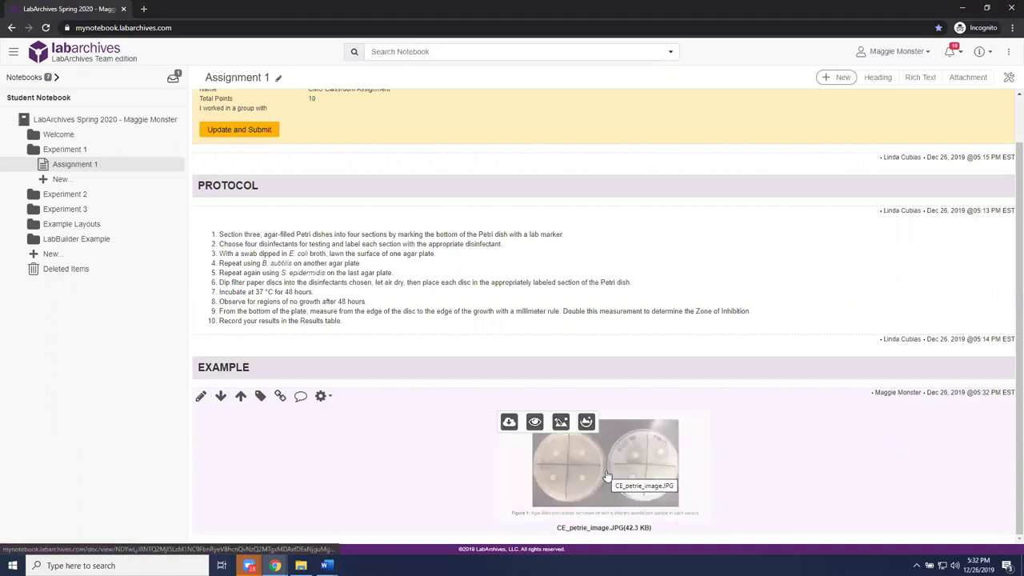
click(560, 427)
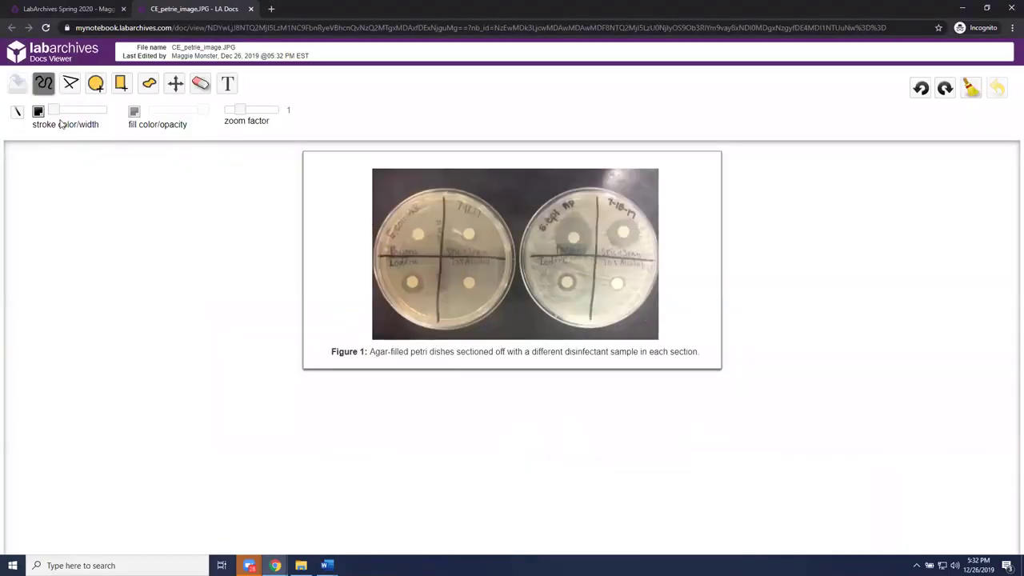
drag(52, 109, 84, 109)
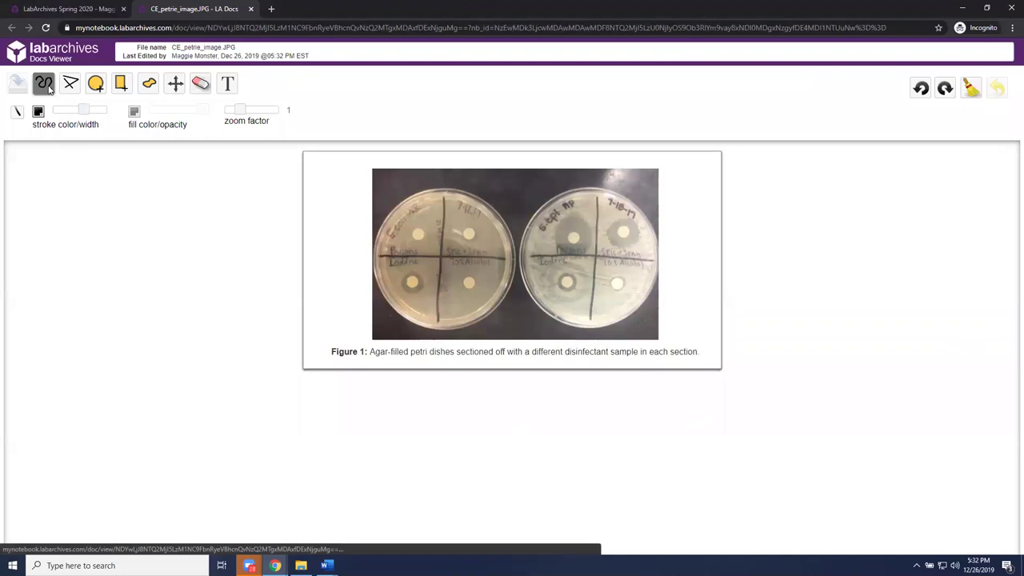
click(45, 85)
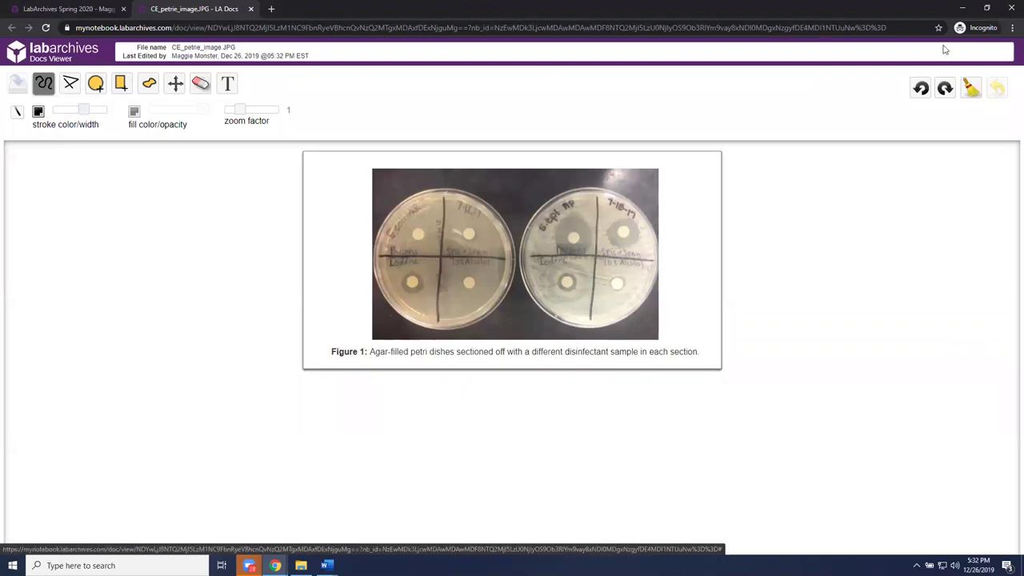
click(251, 8)
mouse_move(757, 532)
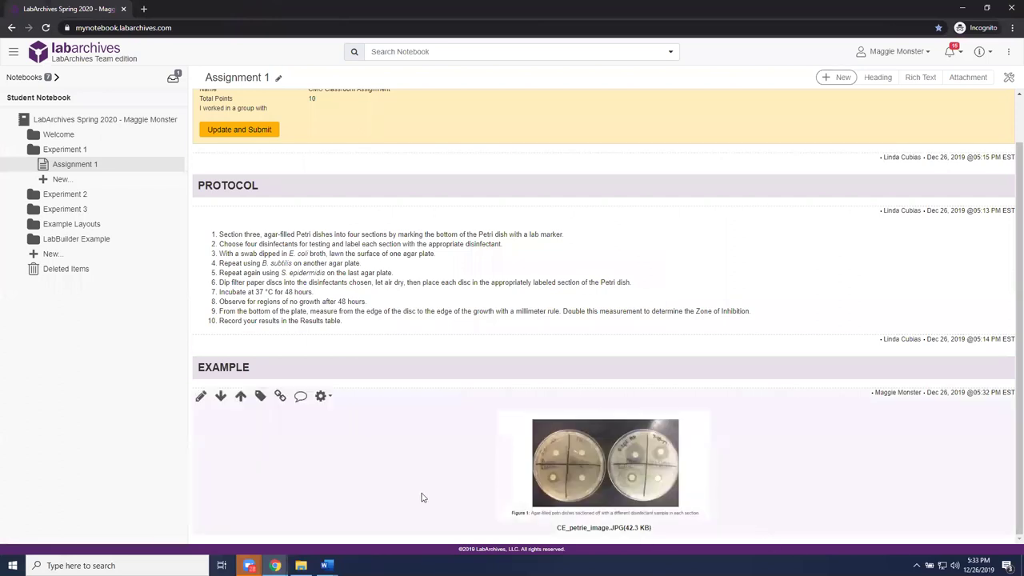
- Delete the petri-dish image entry under EXAMPLE and confirm with Ok
click(330, 398)
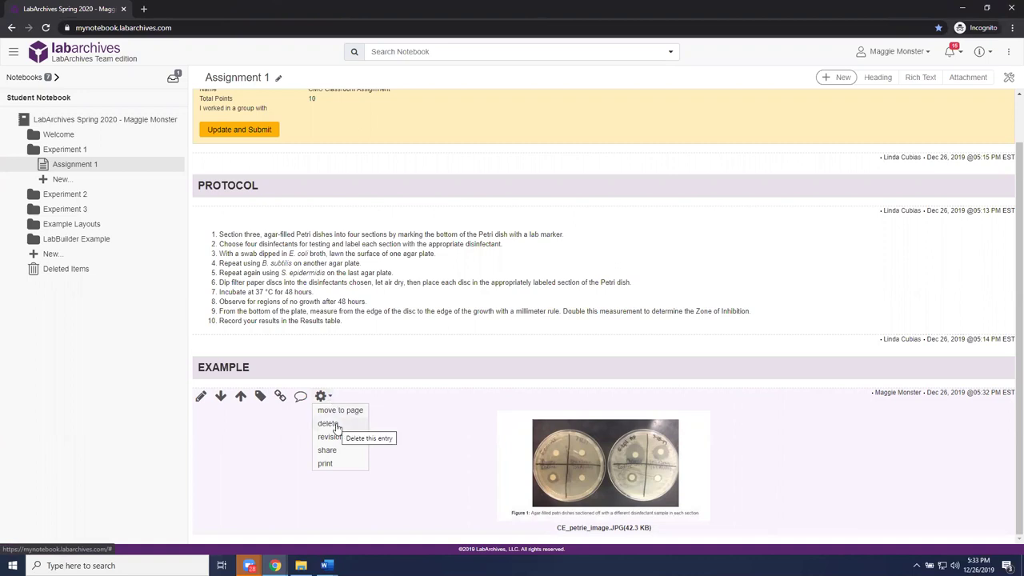
click(336, 425)
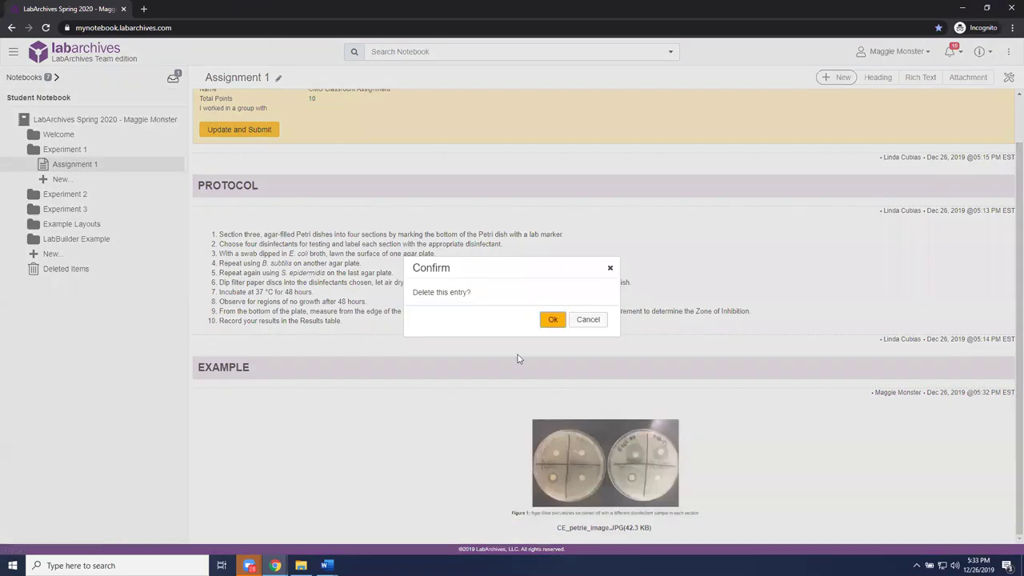
click(550, 318)
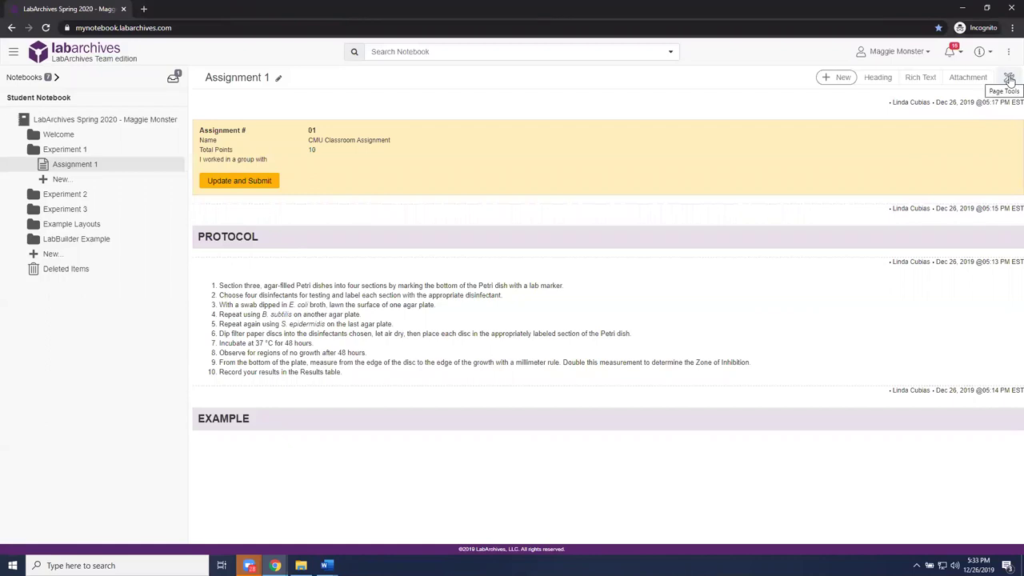
- Undelete the CE_petrie_image.JPG attachment from the page's revision history
click(1010, 79)
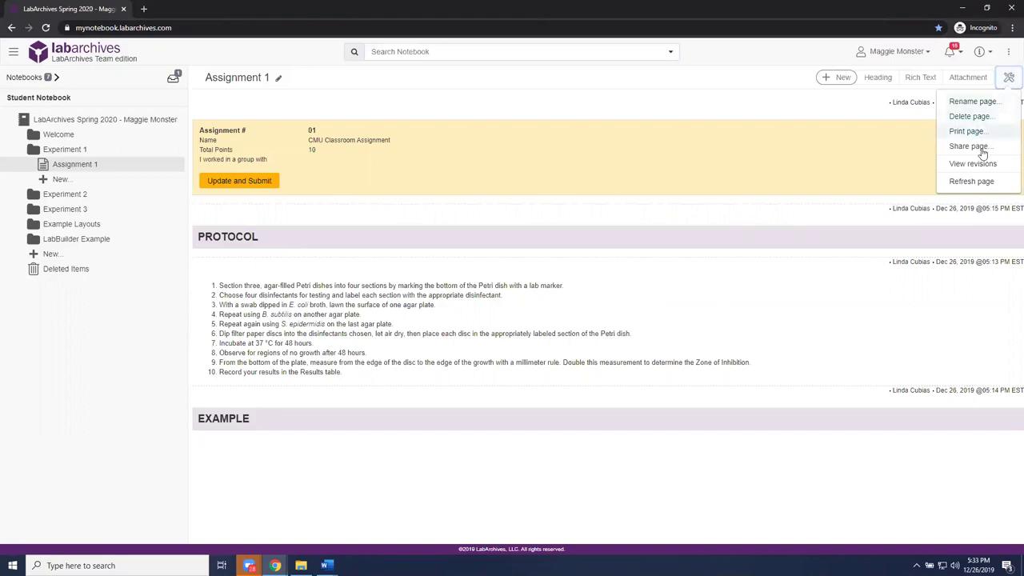
click(983, 164)
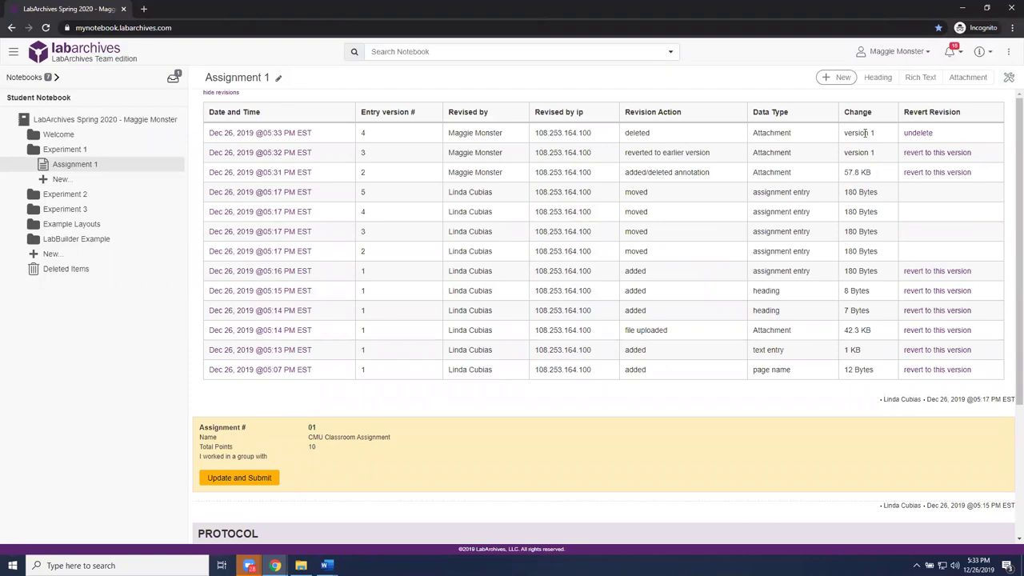
click(922, 133)
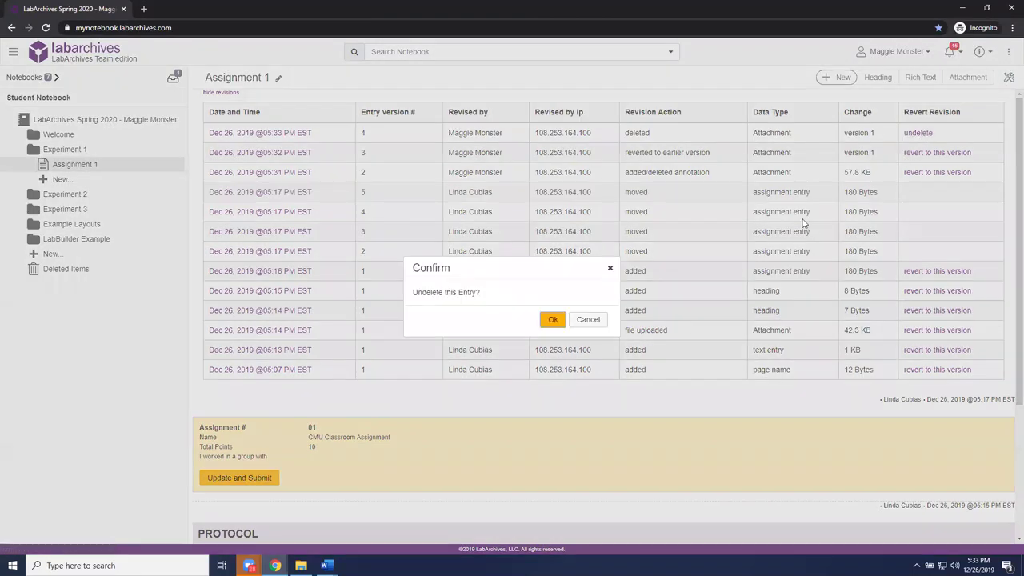
click(554, 321)
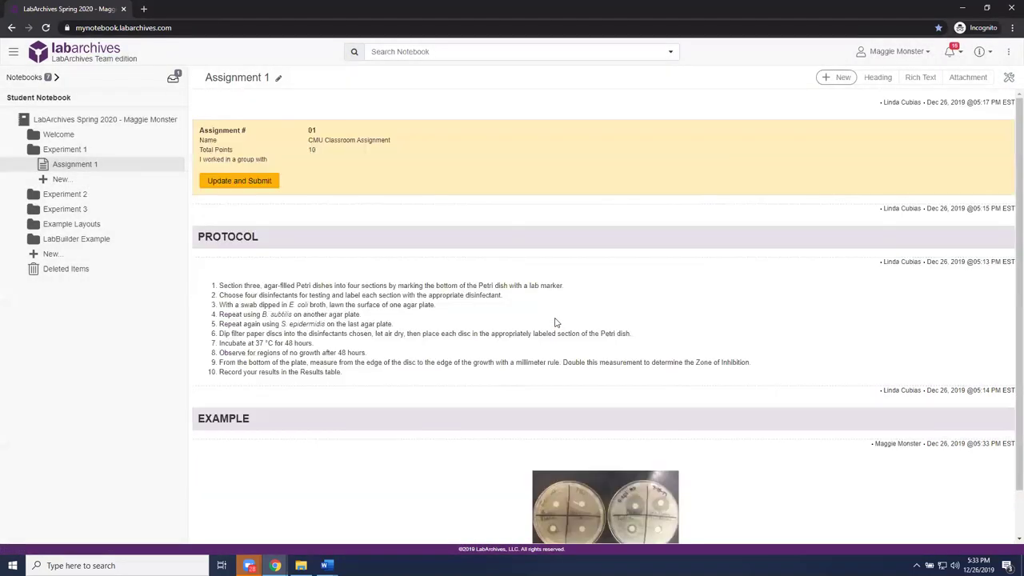
scroll(741, 347, down, 1)
mouse_move(805, 445)
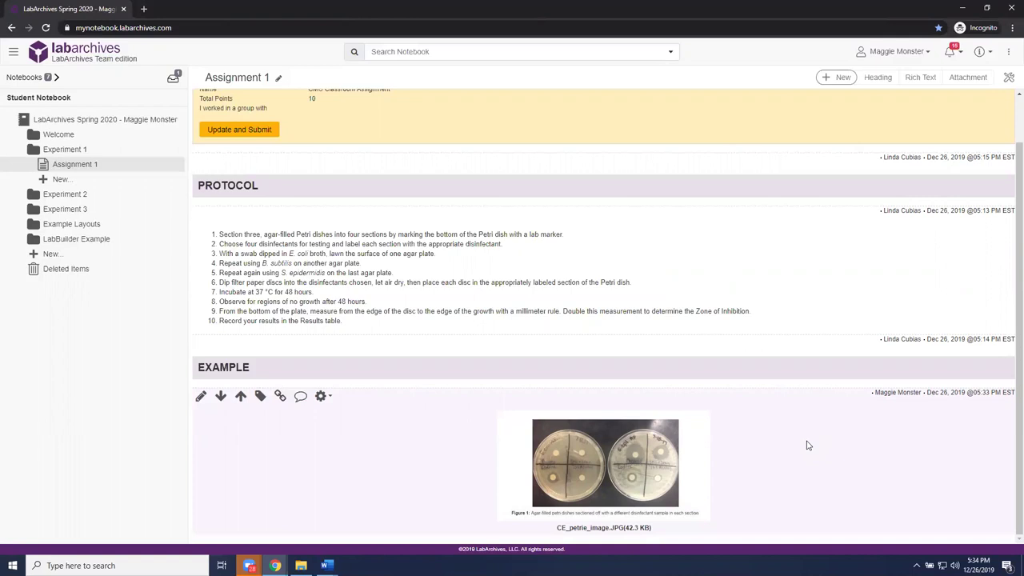
scroll(803, 378, up, 1)
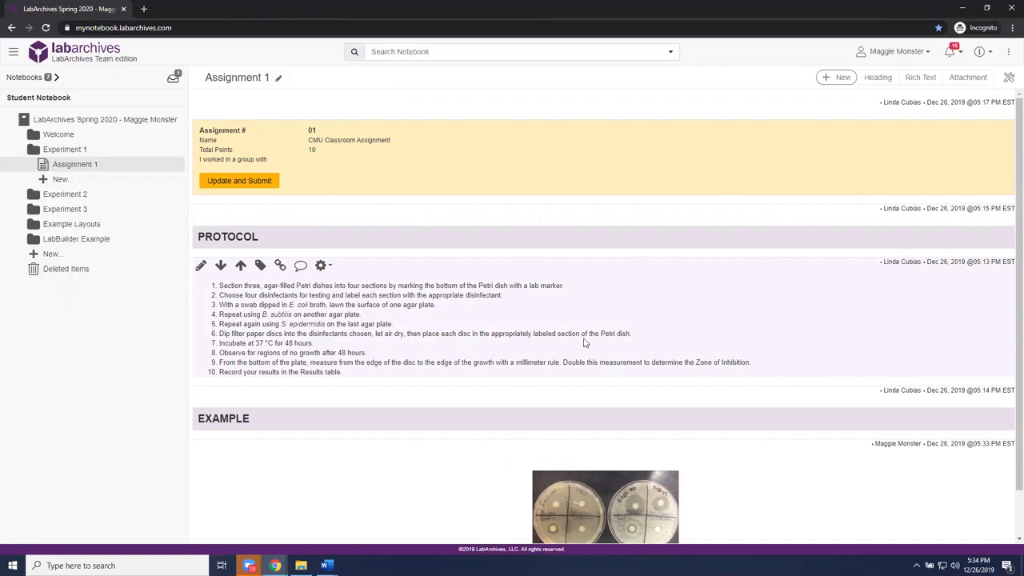
mouse_move(270, 120)
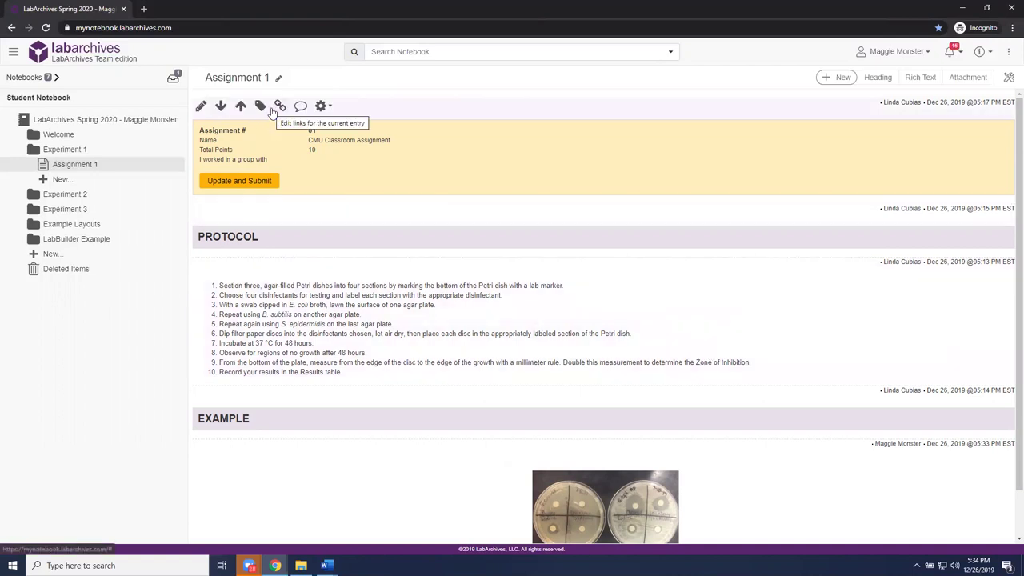
- Submit Assignment 1 with no group partners listed and confirm the submission
click(249, 182)
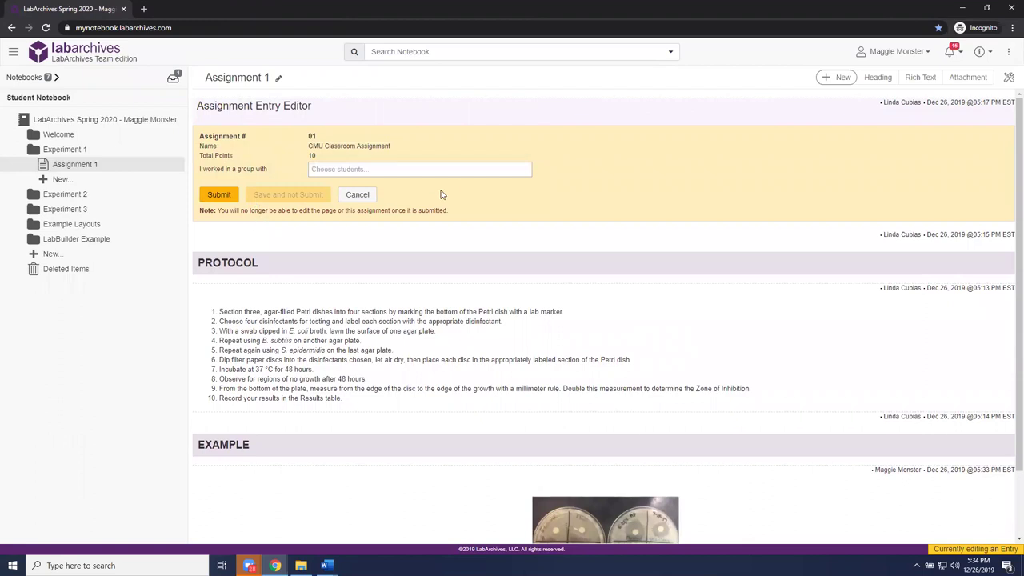
click(463, 170)
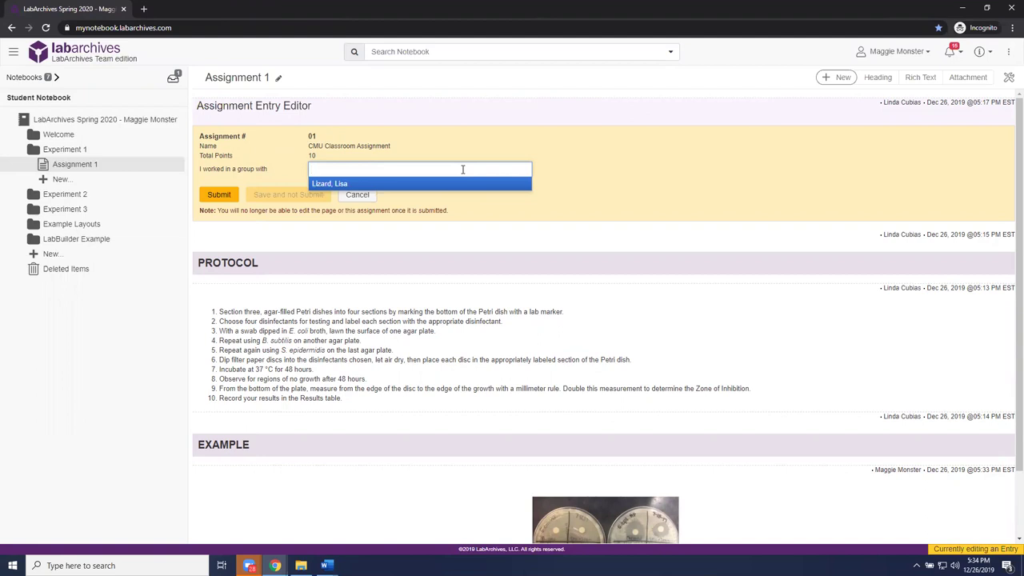
click(588, 158)
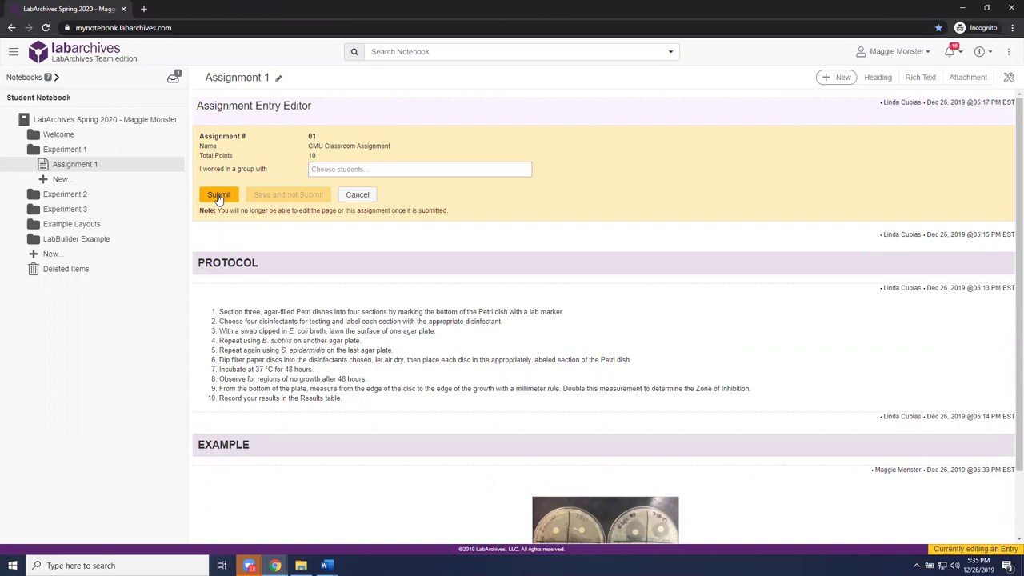
click(219, 196)
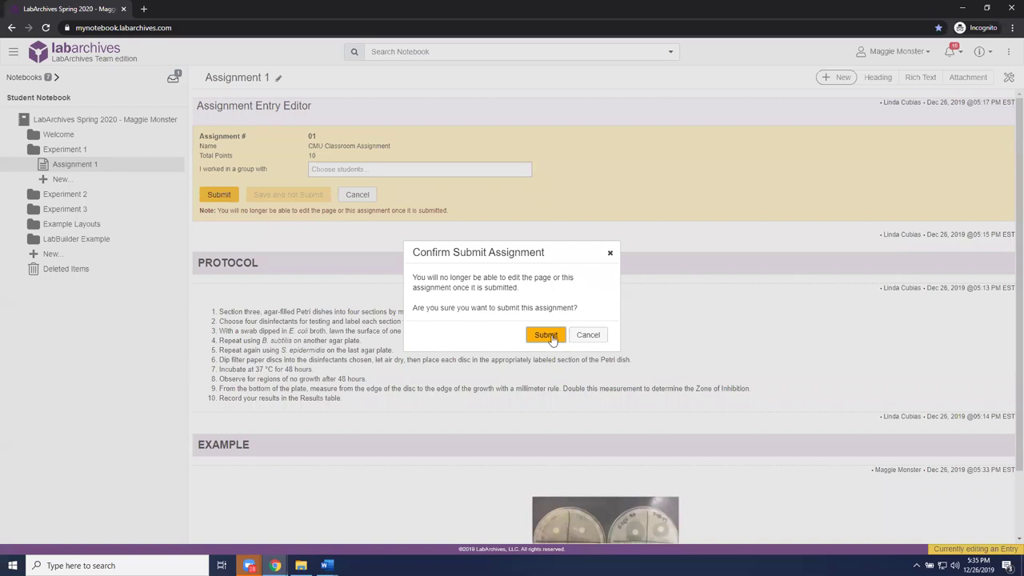
click(549, 336)
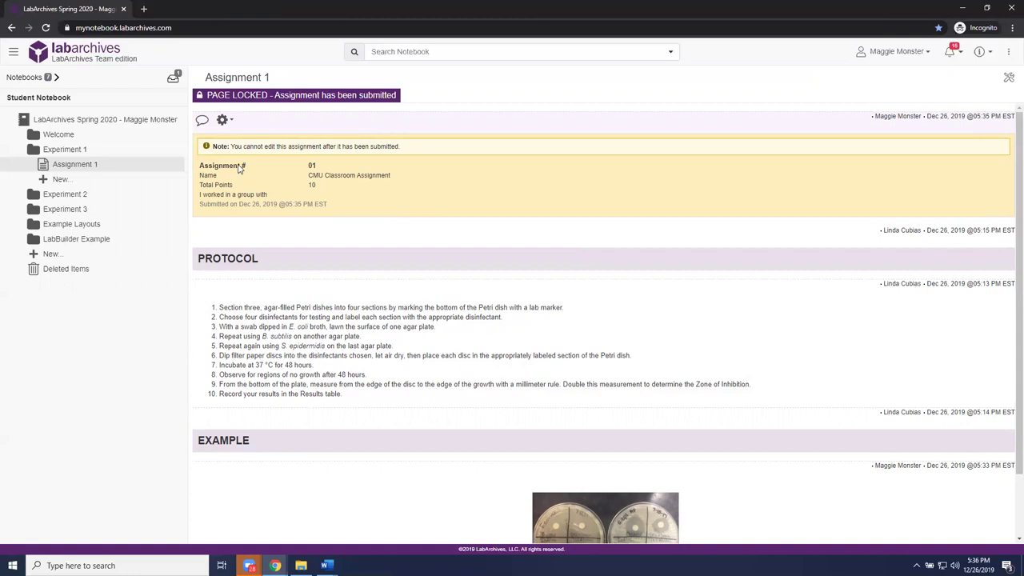
- Return to the reloaded MASTER - LabArchives 101 notebook and open the Course Manager student roster
click(964, 10)
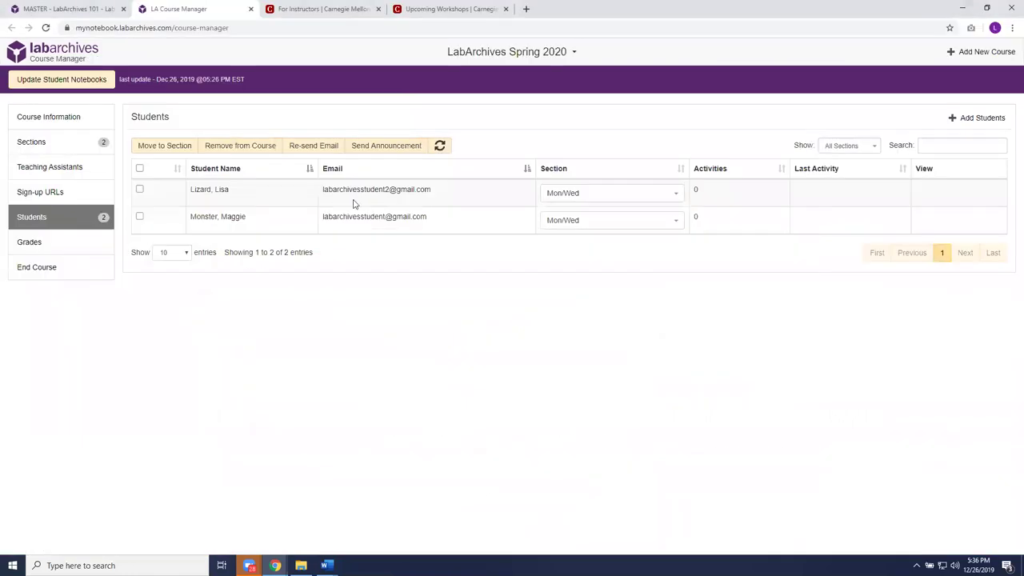
click(100, 15)
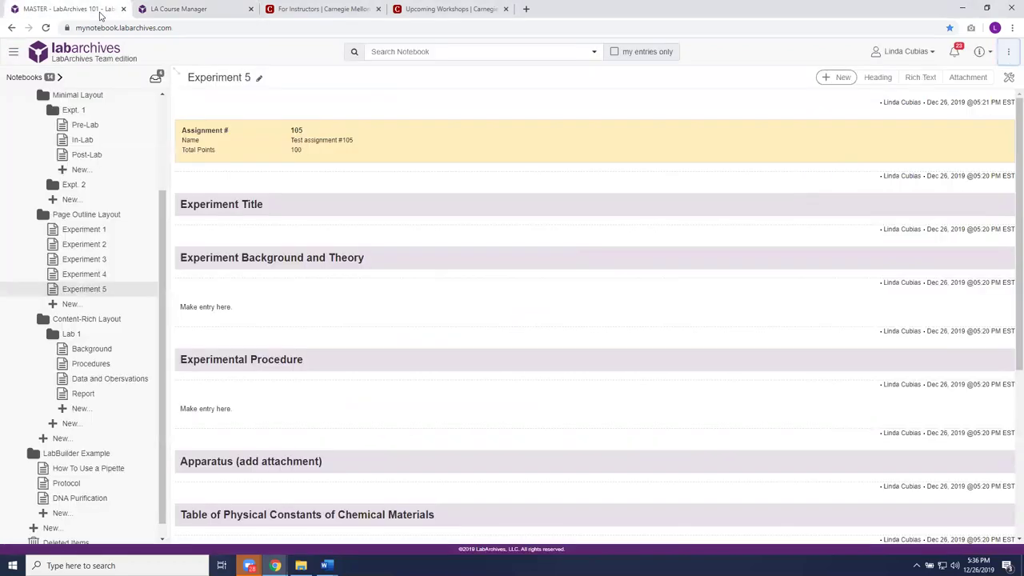
click(195, 26)
key(Return)
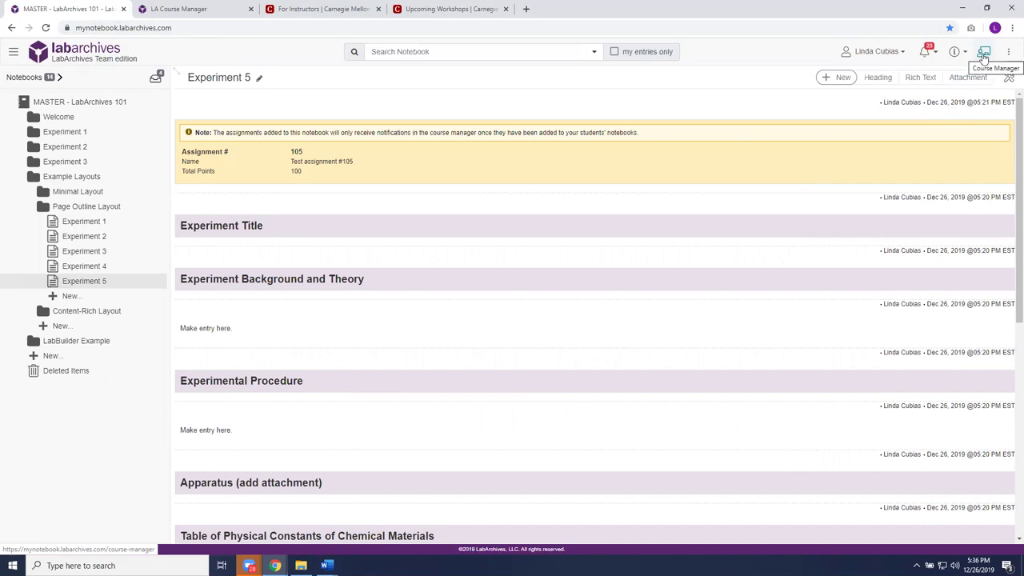
click(984, 55)
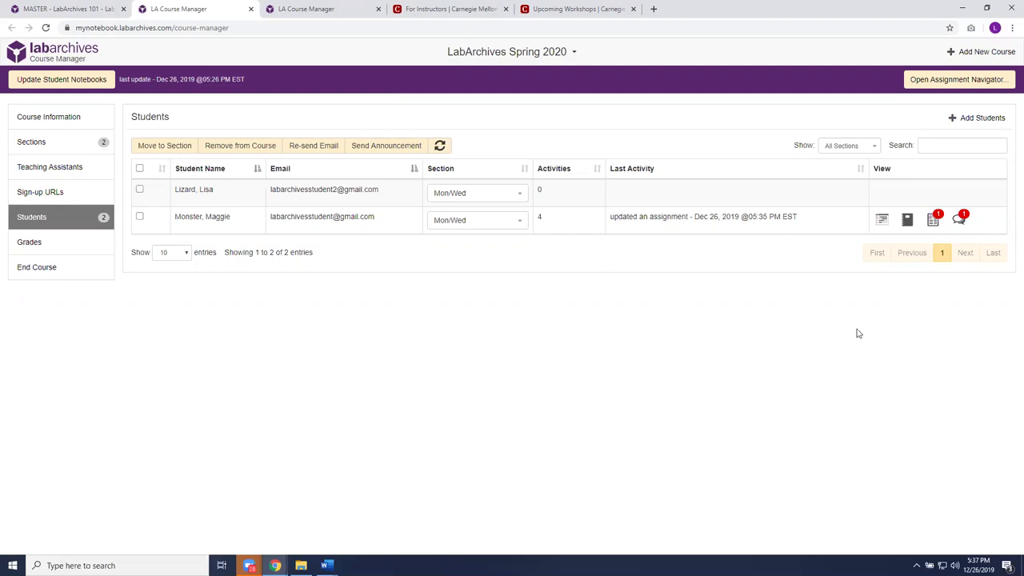
- Open the Assignment Navigator on the first student, showing (01) CMU Classroom Assignment filtered to Submitted
click(964, 81)
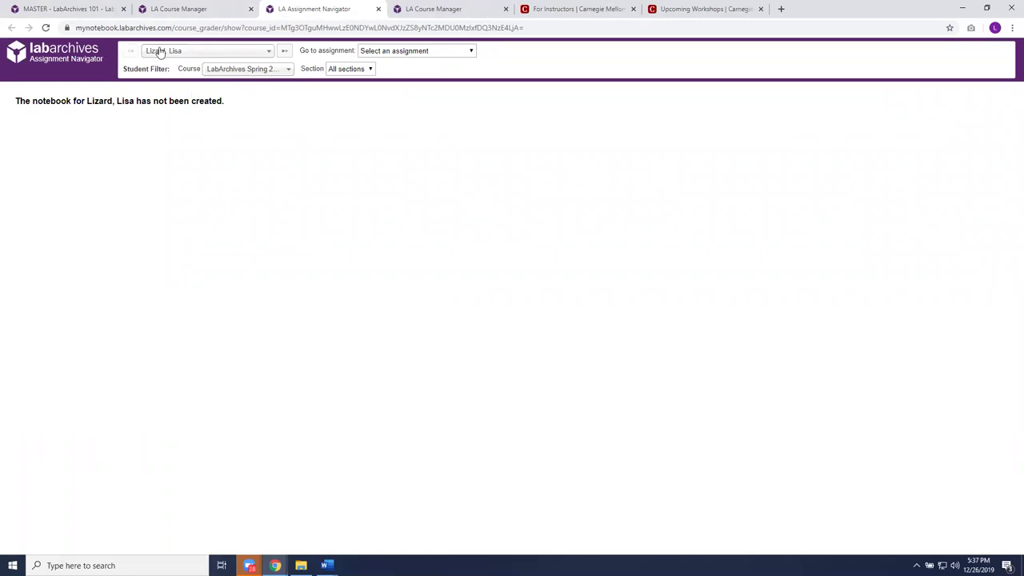
click(270, 55)
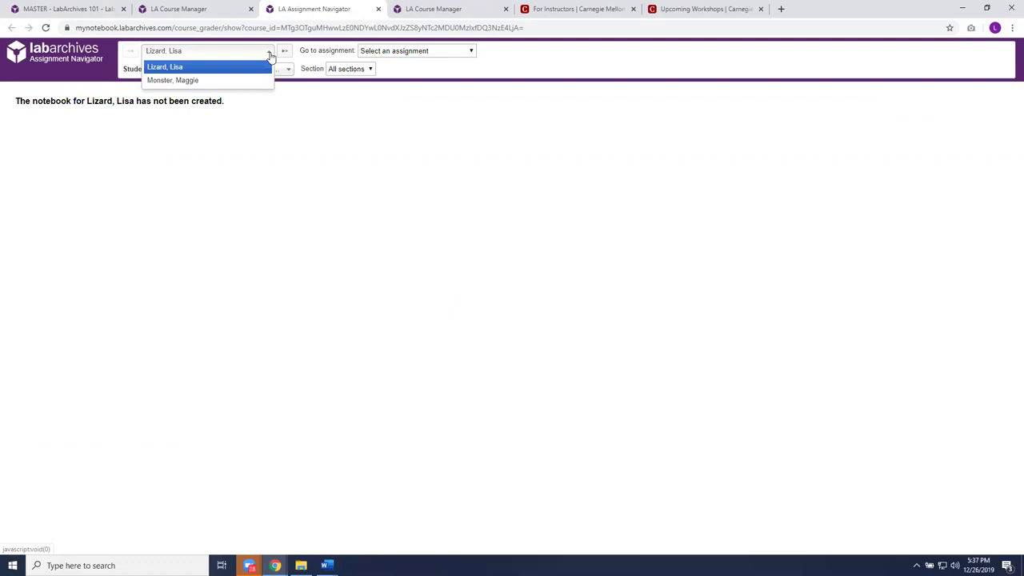
click(260, 67)
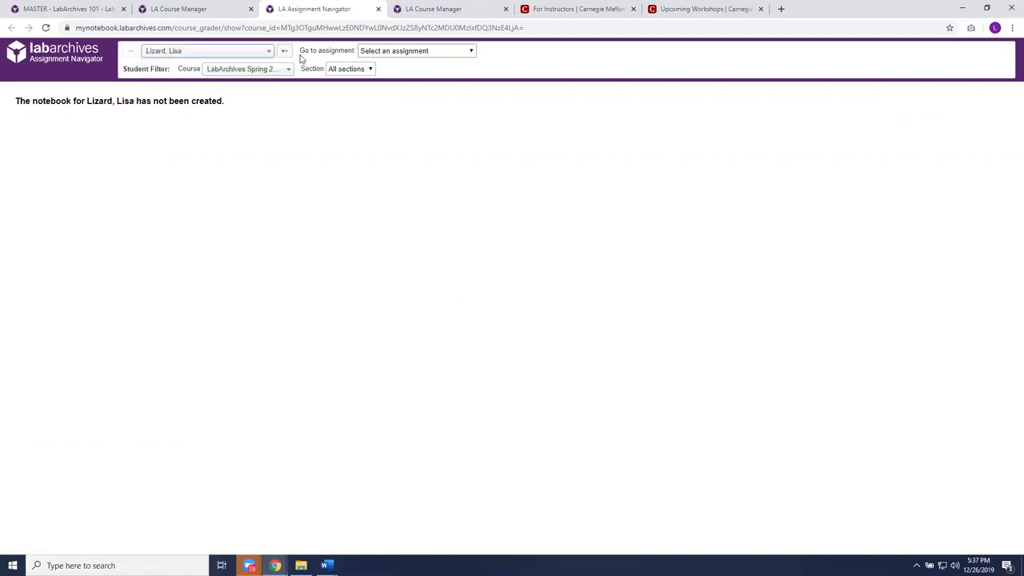
click(472, 53)
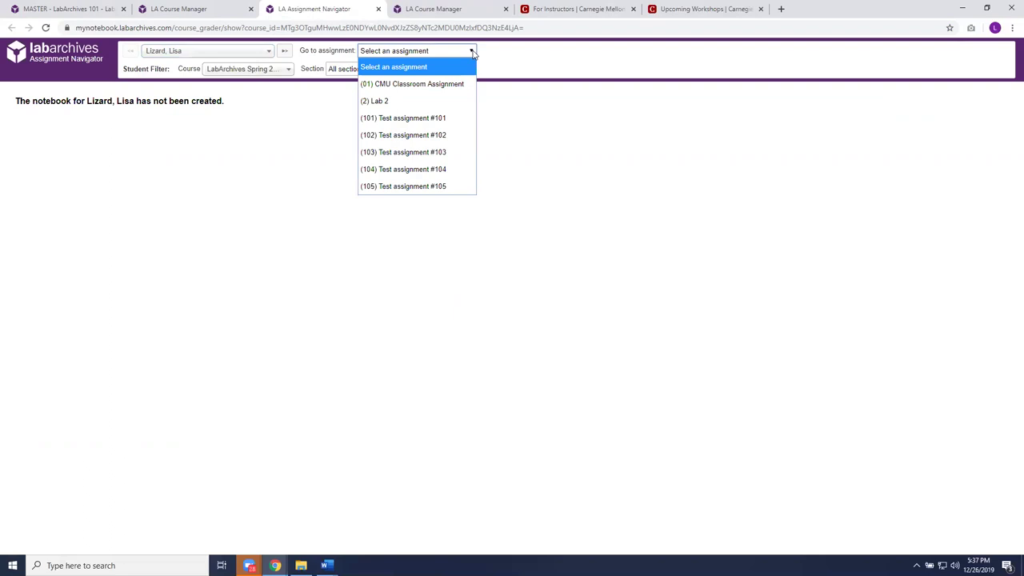
click(467, 85)
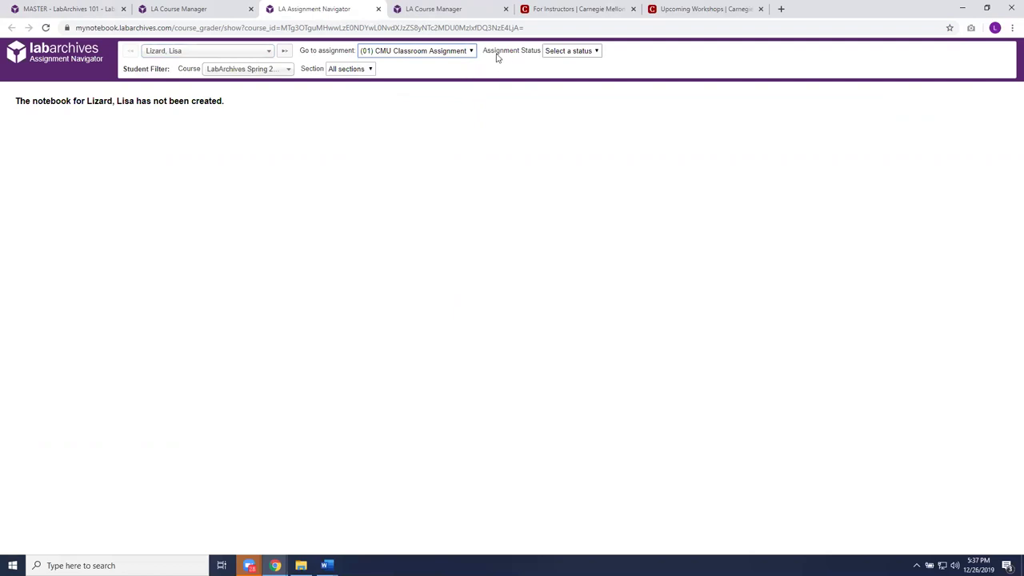
click(597, 51)
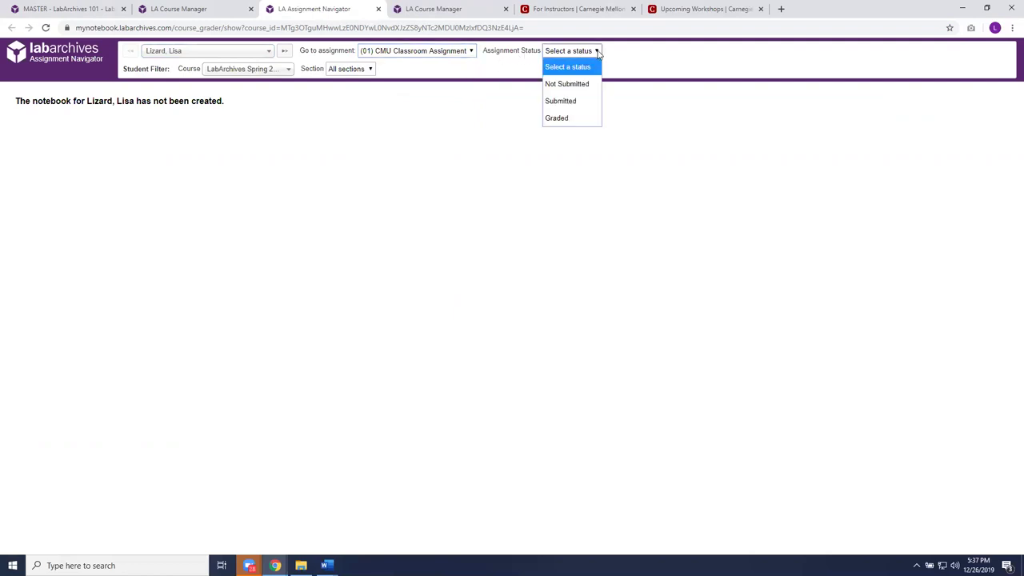
click(589, 101)
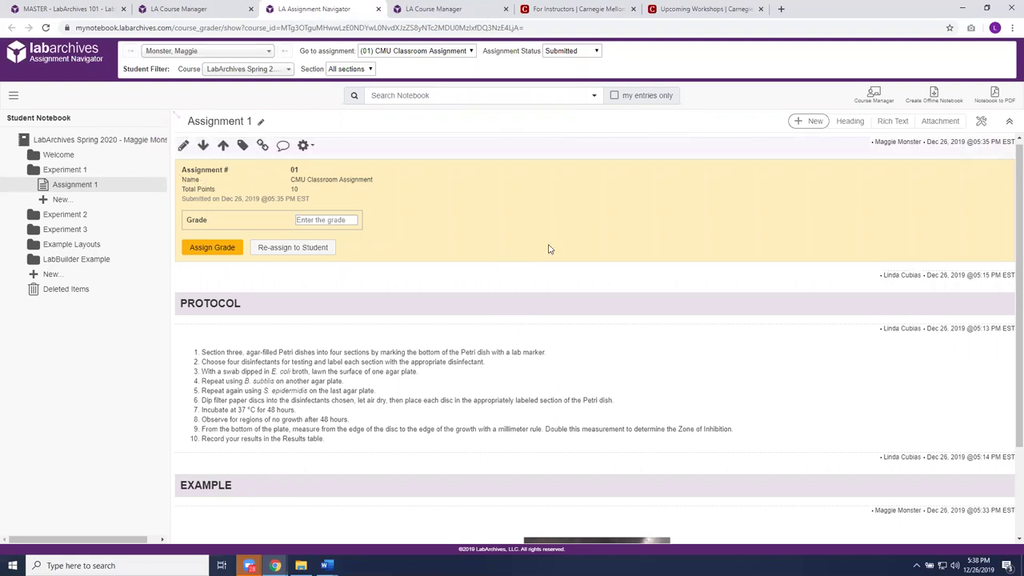
- Enter 9 in the Assignment 1 entry's Grade field and assign the grade
scroll(549, 252, down, 1)
scroll(491, 340, down, 1)
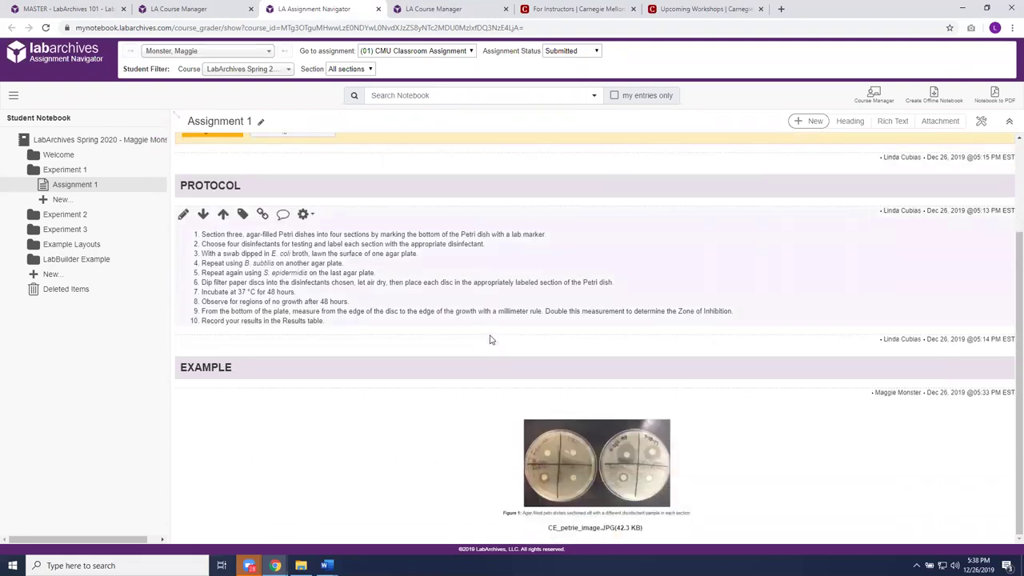
scroll(492, 340, up, 2)
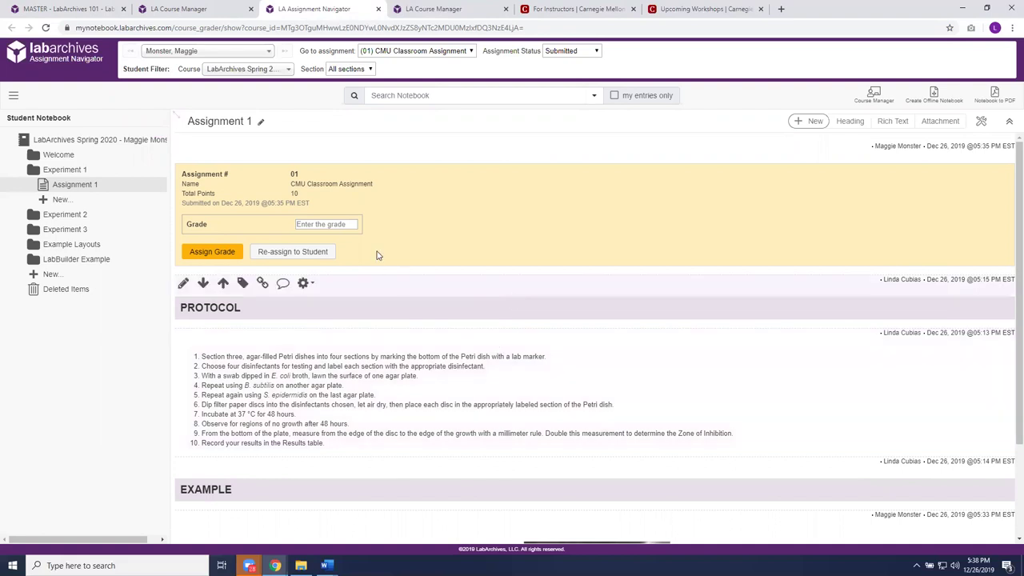
click(332, 225)
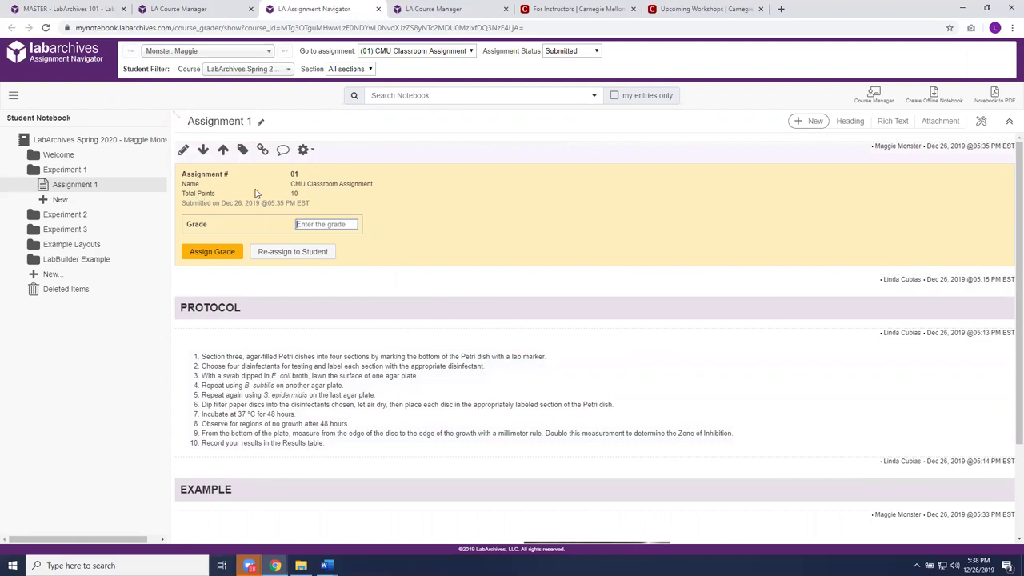
text(9)
click(221, 254)
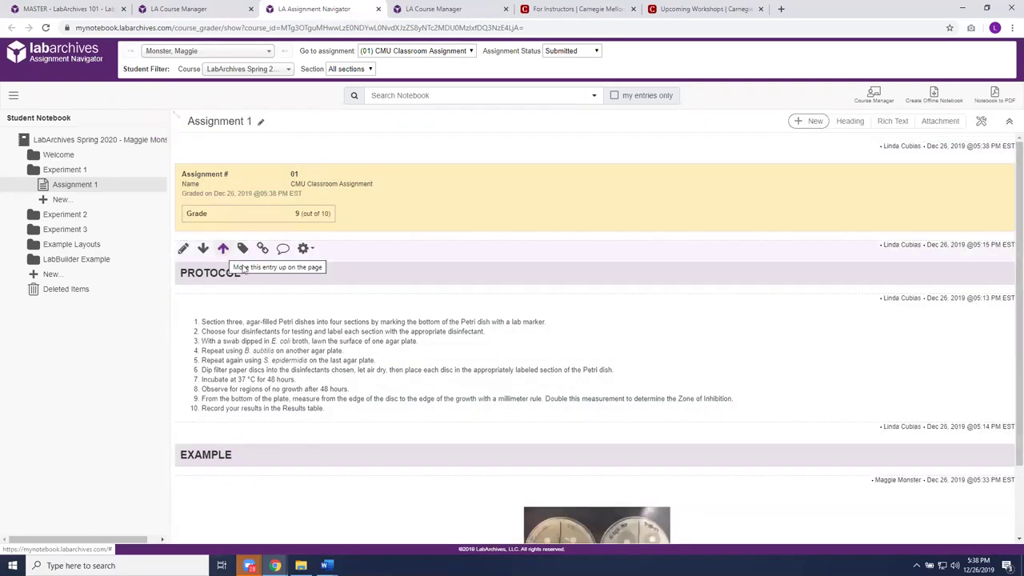
scroll(306, 263, down, 1)
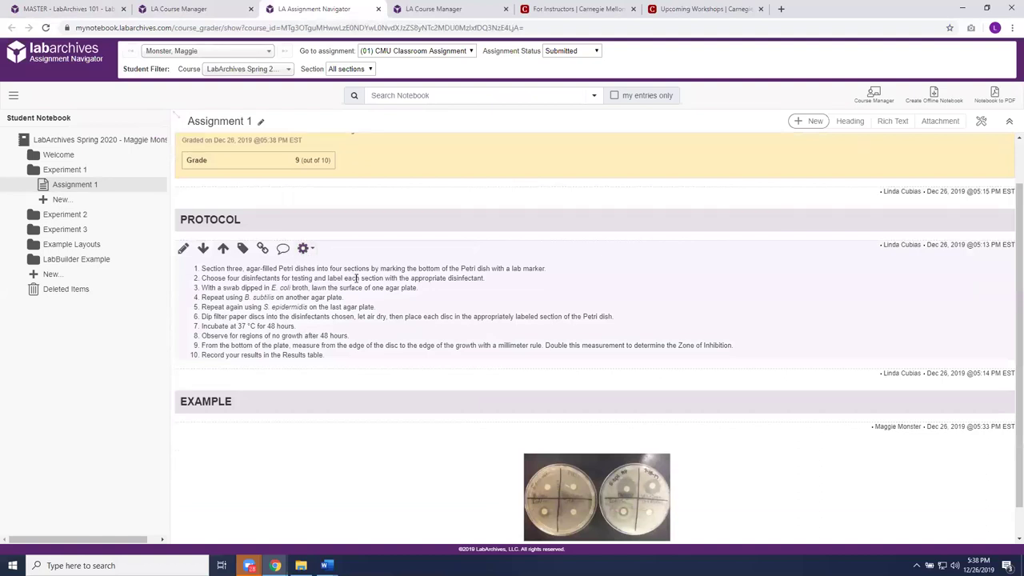
scroll(356, 279, down, 1)
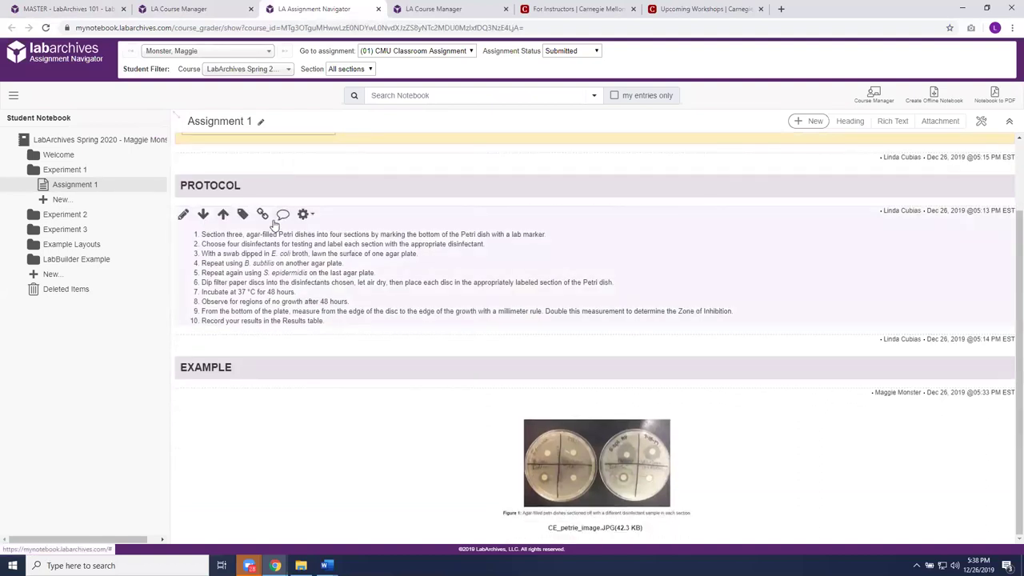
- Post the comment 'It looks like you forgot step 9' on the protocol entry
click(283, 216)
click(321, 285)
text(It looks like you)
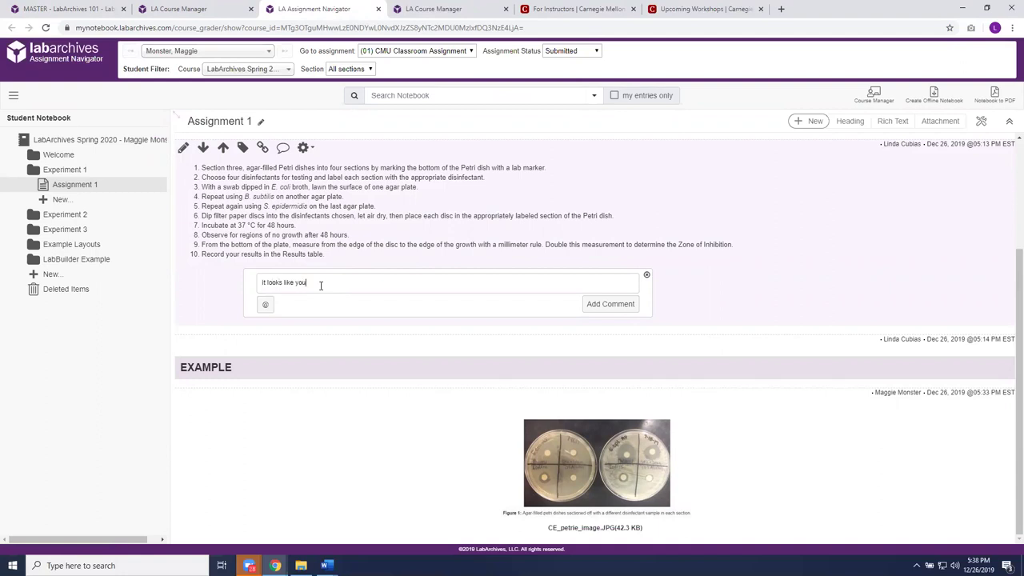
text( forgot step 9)
click(610, 304)
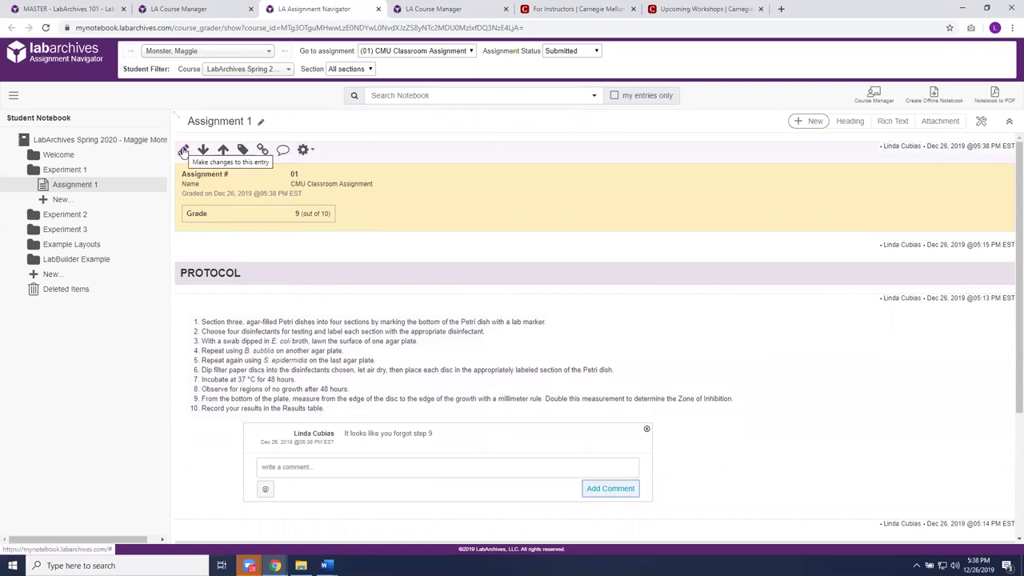
- Reopen the graded assignment entry and replace the grade of 9 with 10
click(184, 152)
click(301, 248)
double_click(301, 248)
text(10)
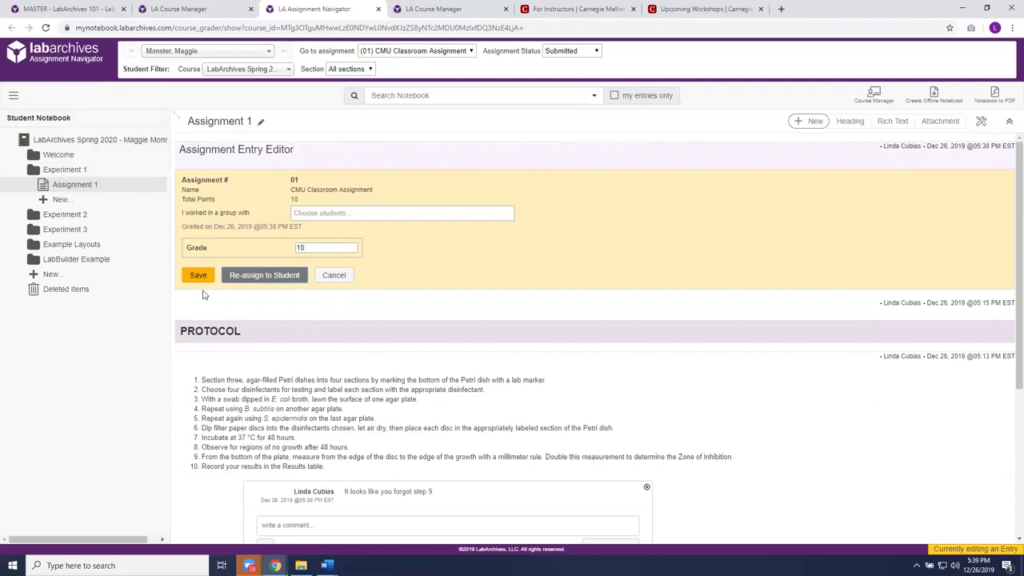
- Save the Assignment 1 entry with the new grade of 10
click(194, 277)
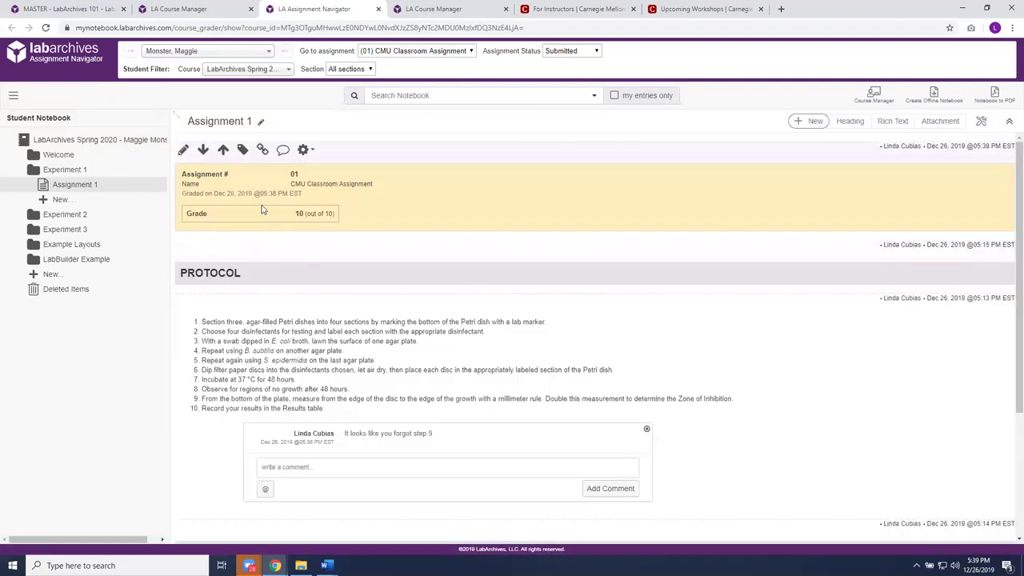
click(185, 150)
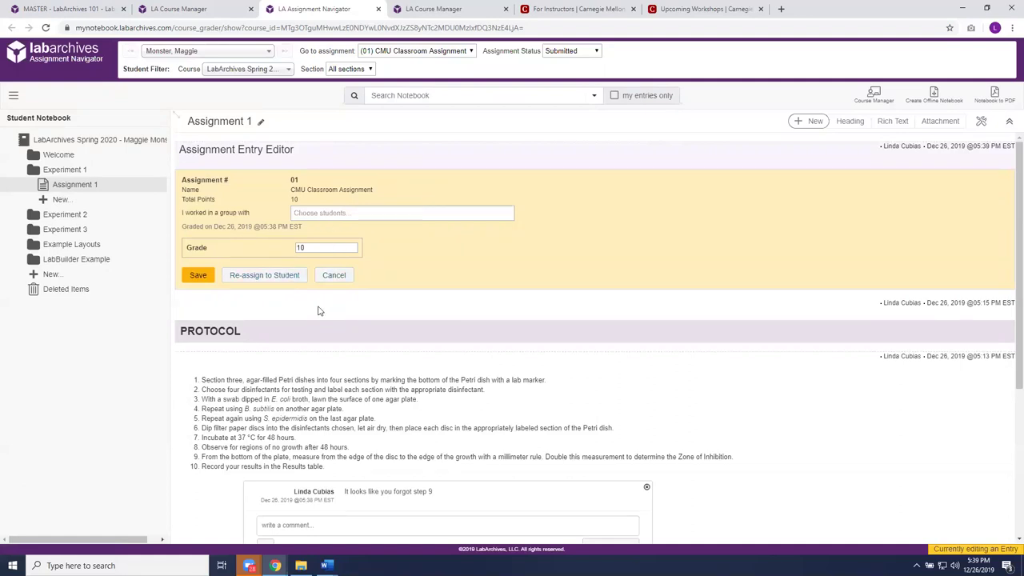
click(197, 275)
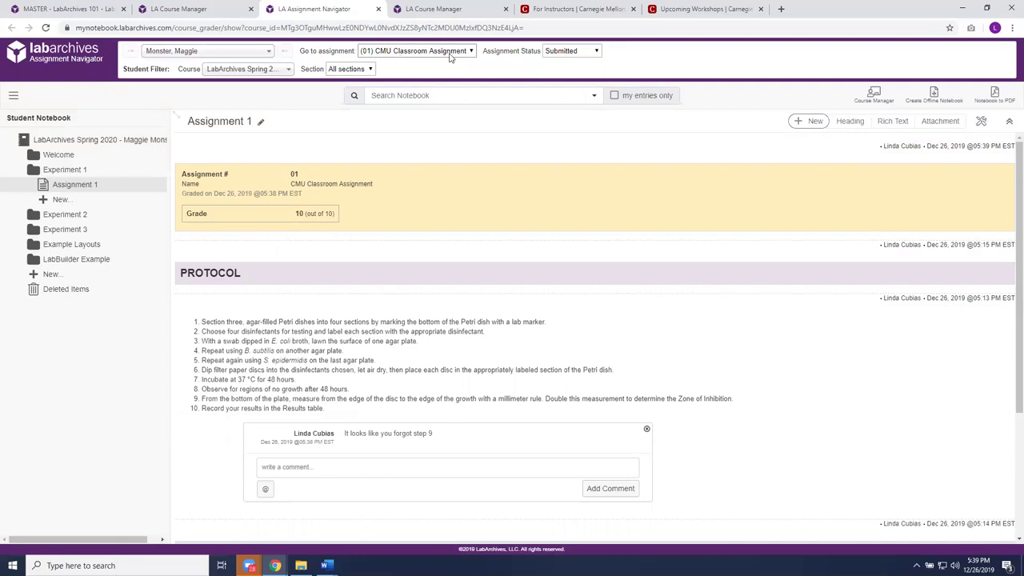
- Check which students remain under the Submitted filter without switching students
click(270, 51)
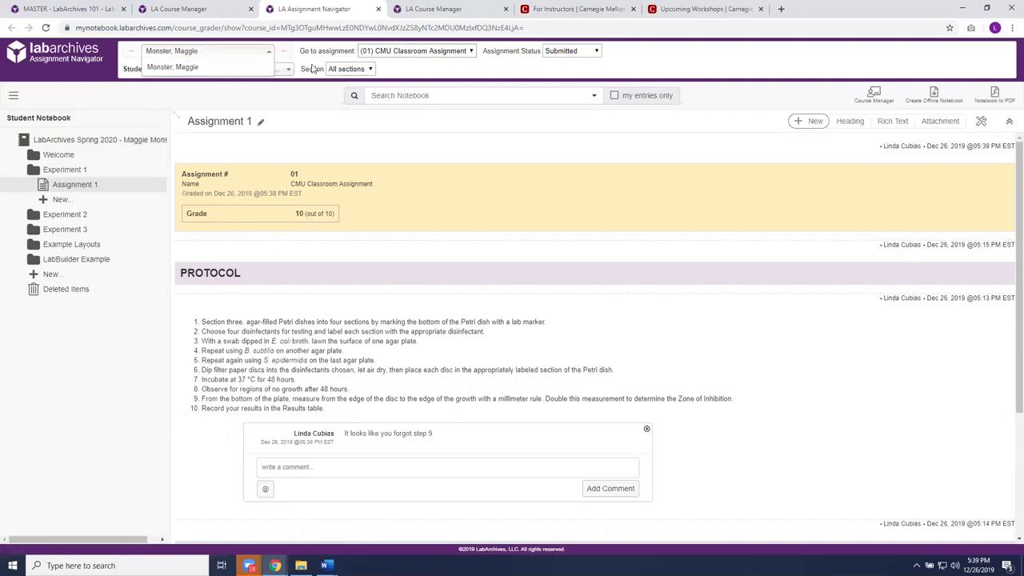
click(497, 70)
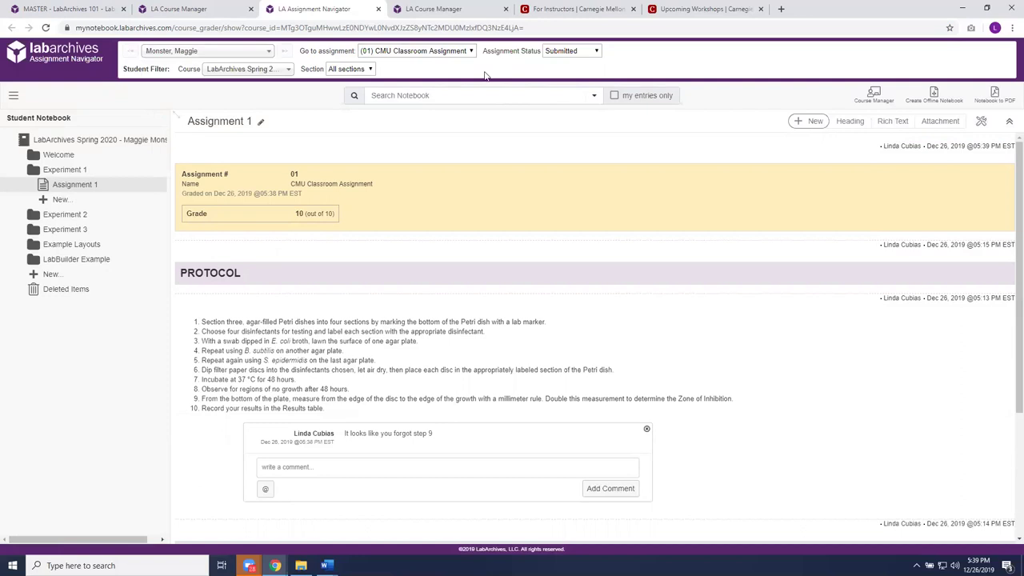
mouse_move(645, 164)
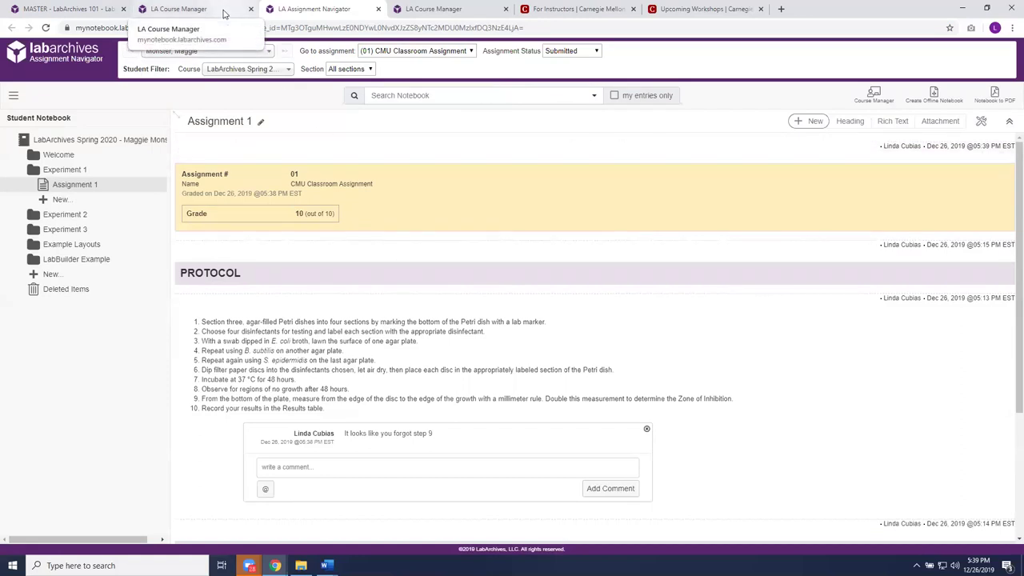
- Return to Course Manager, view the course grades table, then the Students roster
click(225, 13)
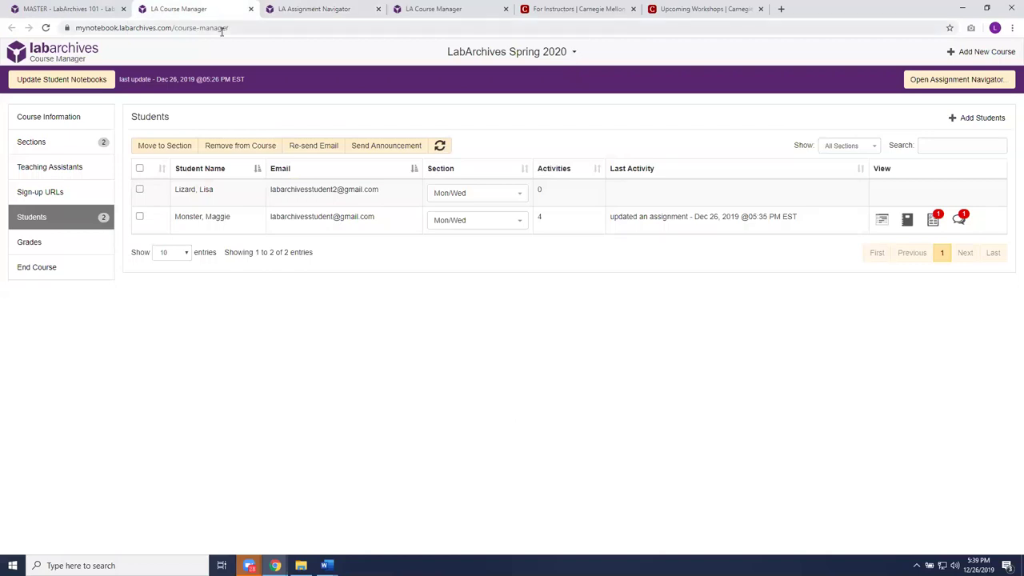
click(32, 244)
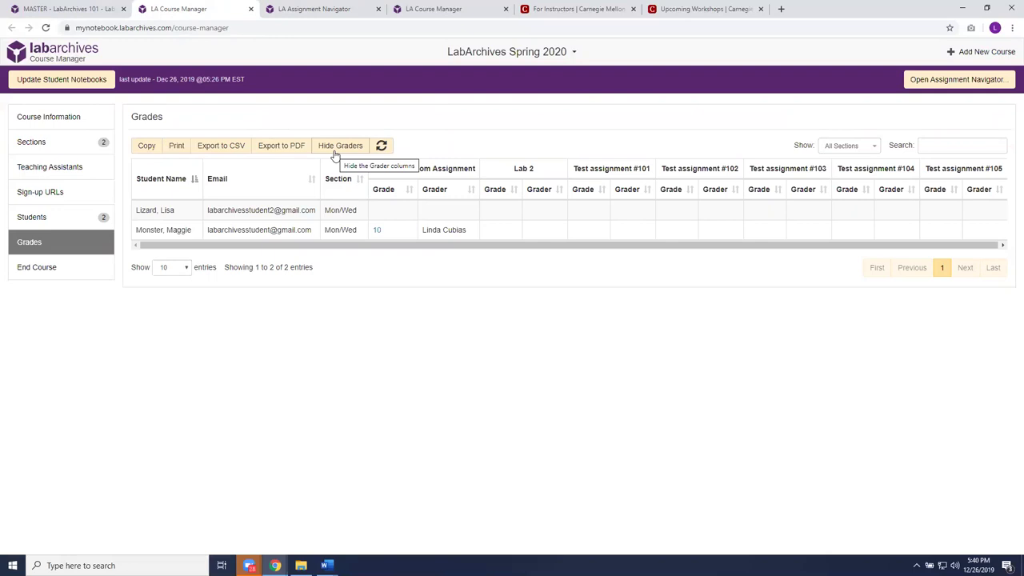
click(51, 217)
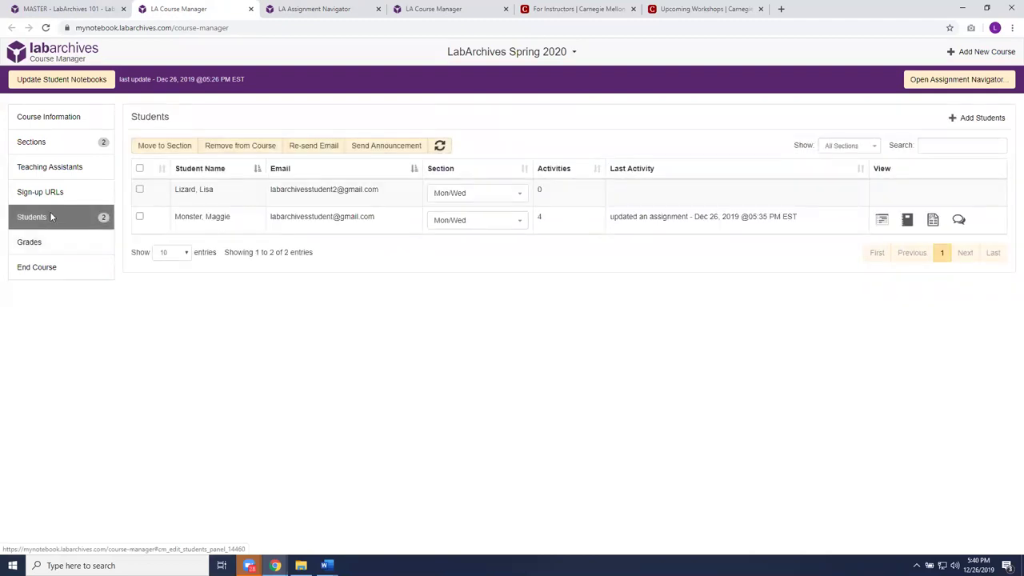
- Send the announcement 'Quiz on Friday' to all students and dismiss the confirmation
click(386, 147)
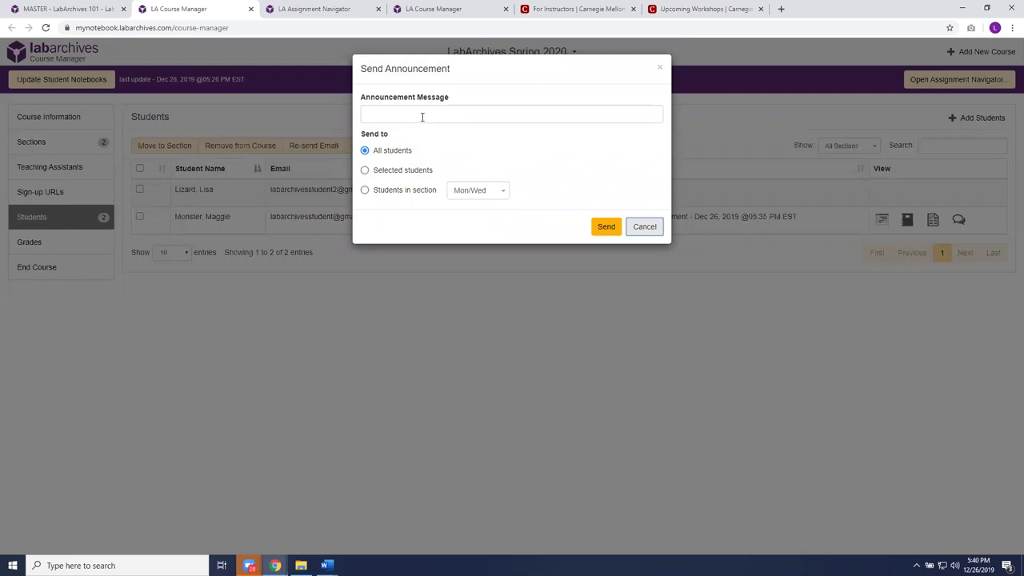
click(421, 115)
text(Quiz )
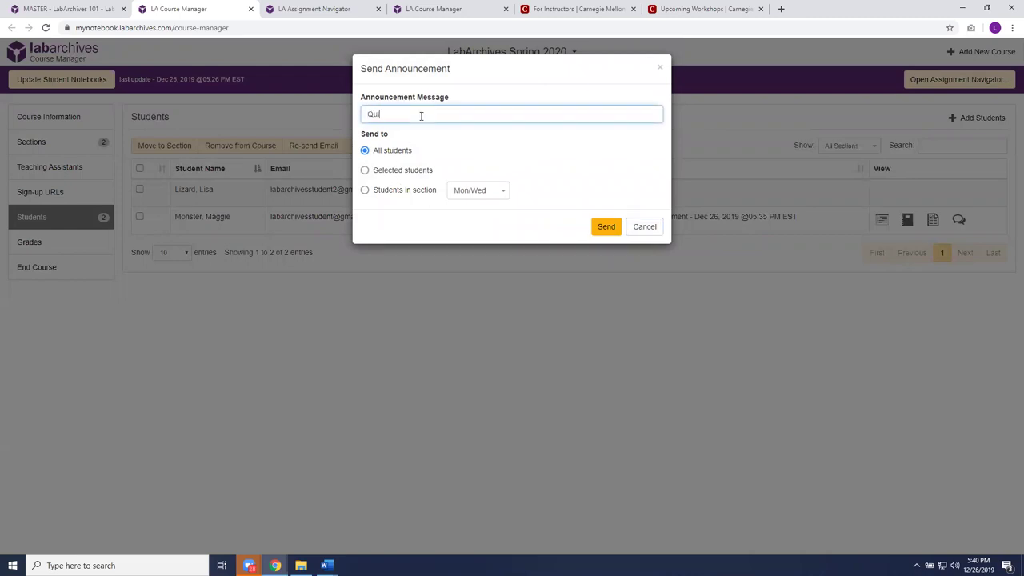
text(on Friday)
click(607, 226)
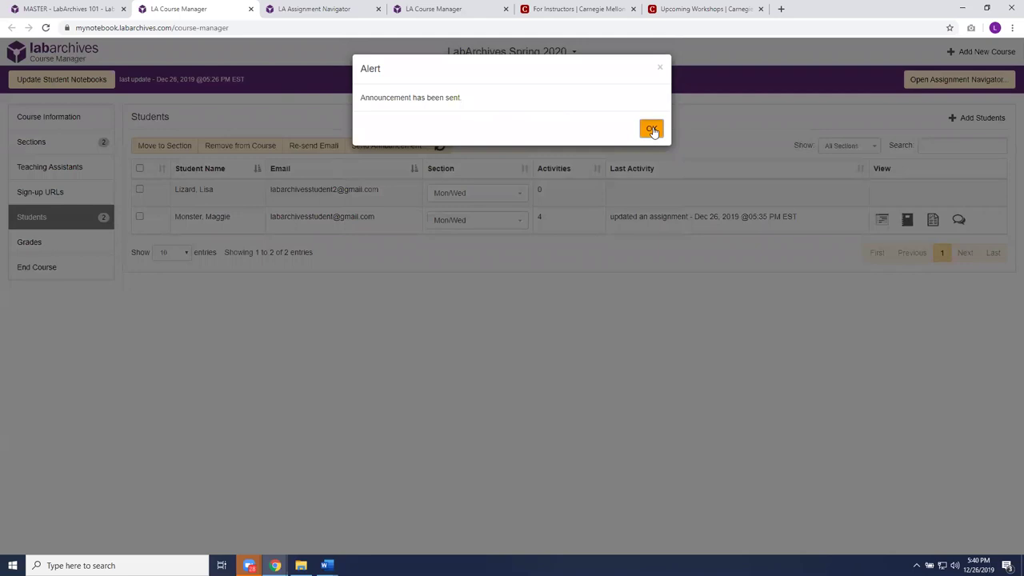
click(652, 129)
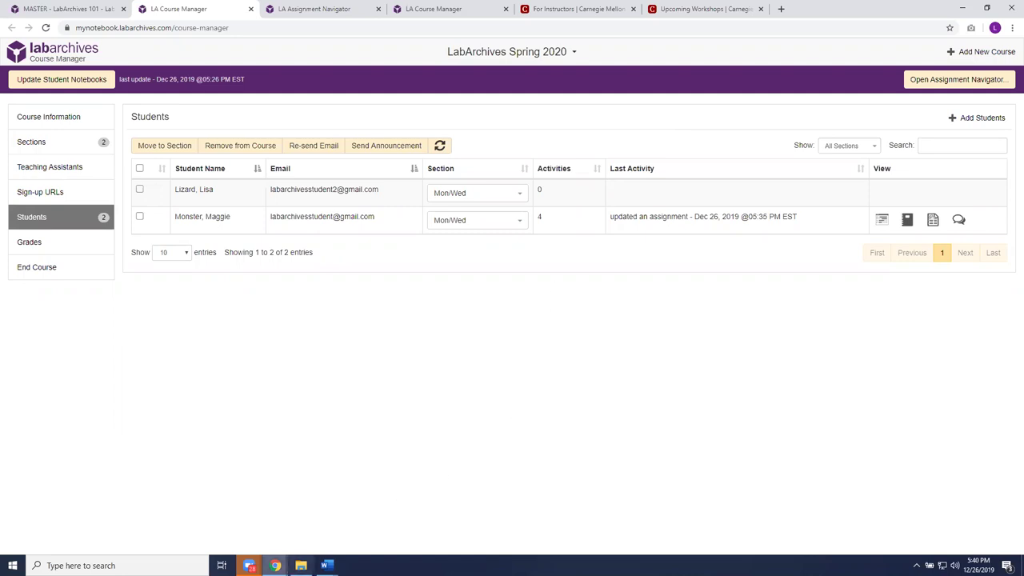
mouse_move(275, 565)
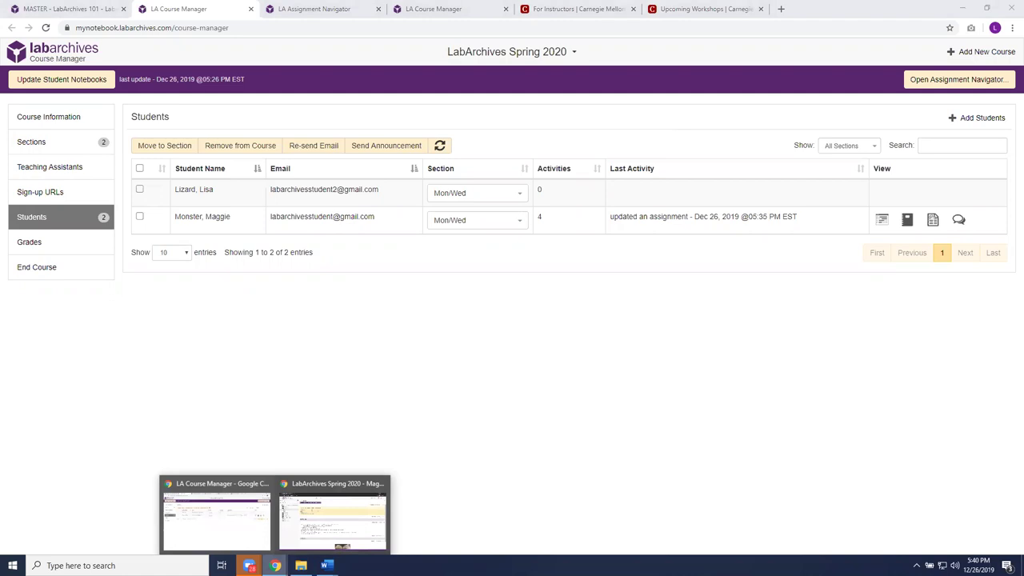
click(333, 535)
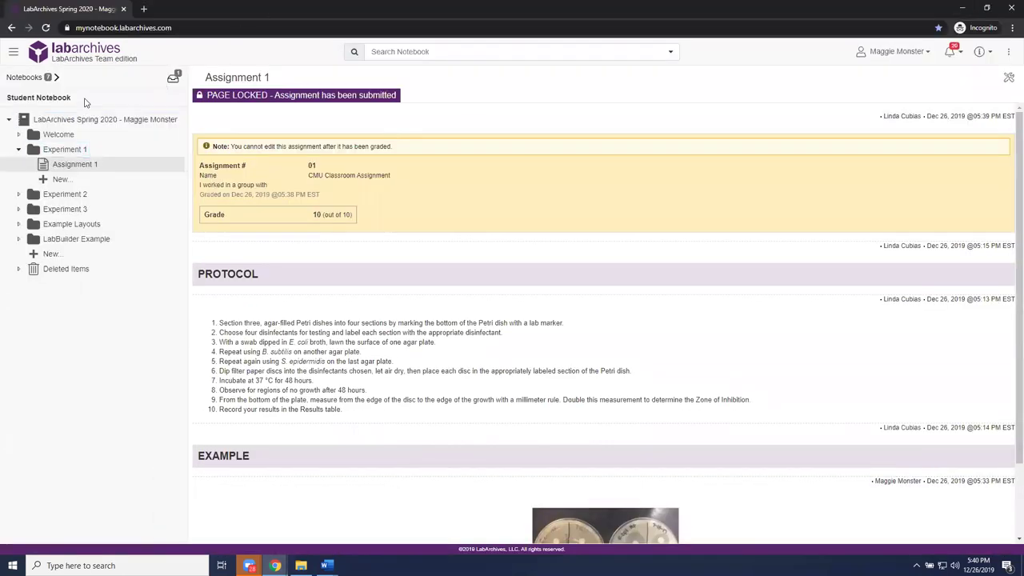
click(258, 27)
key(Return)
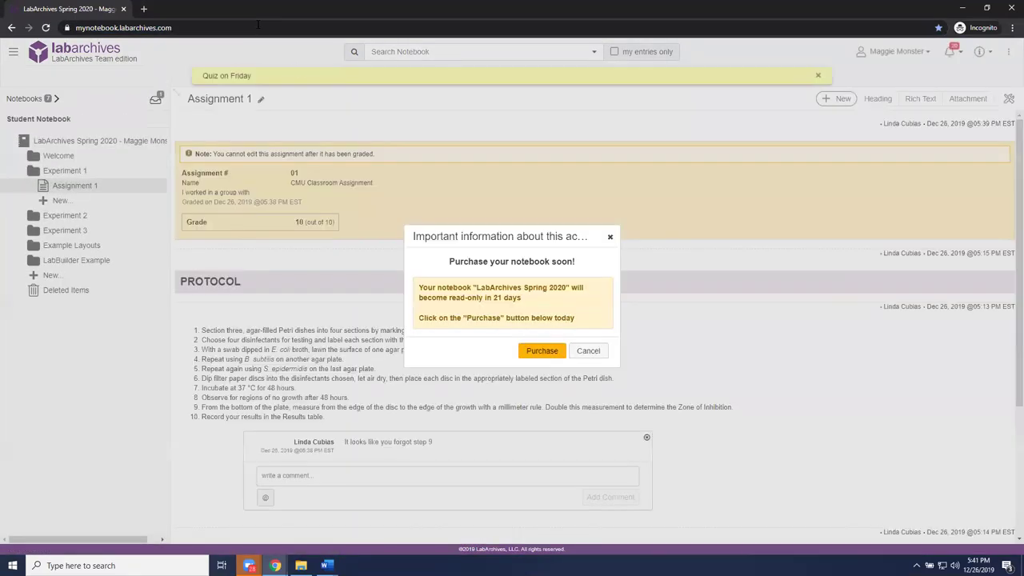
click(611, 237)
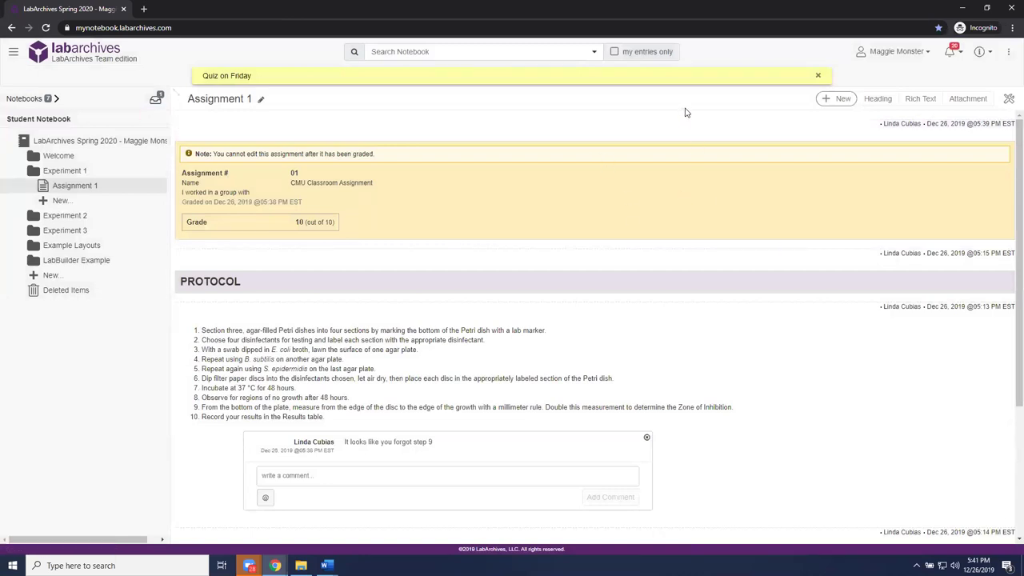
click(76, 171)
click(75, 170)
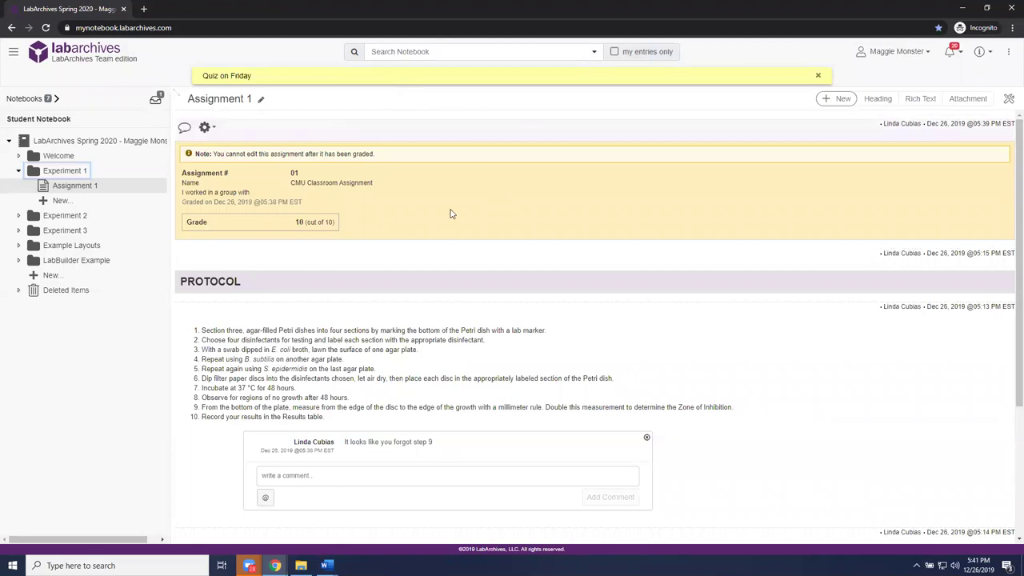
scroll(657, 217, down, 2)
scroll(649, 218, down, 2)
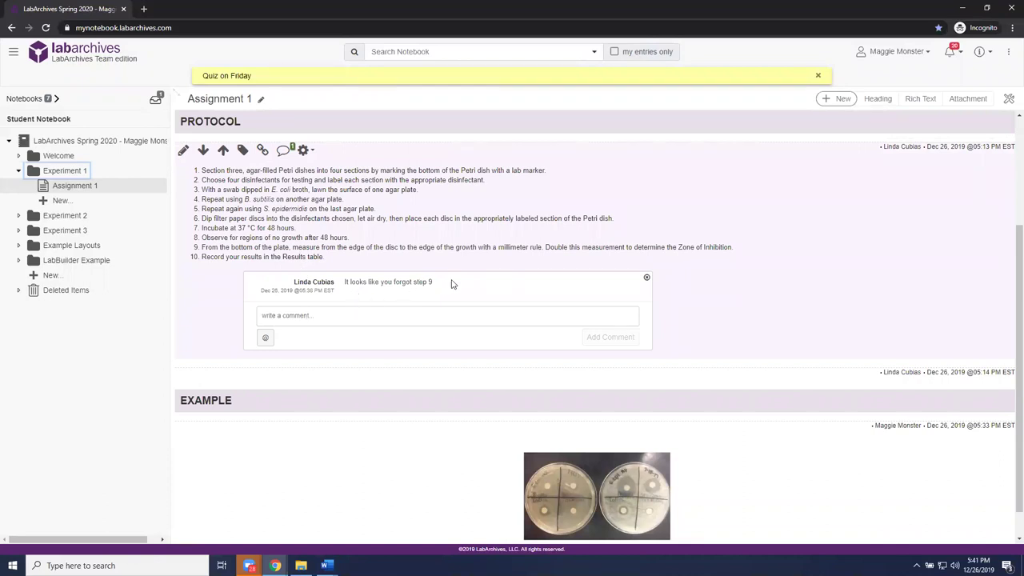
scroll(451, 285, up, 2)
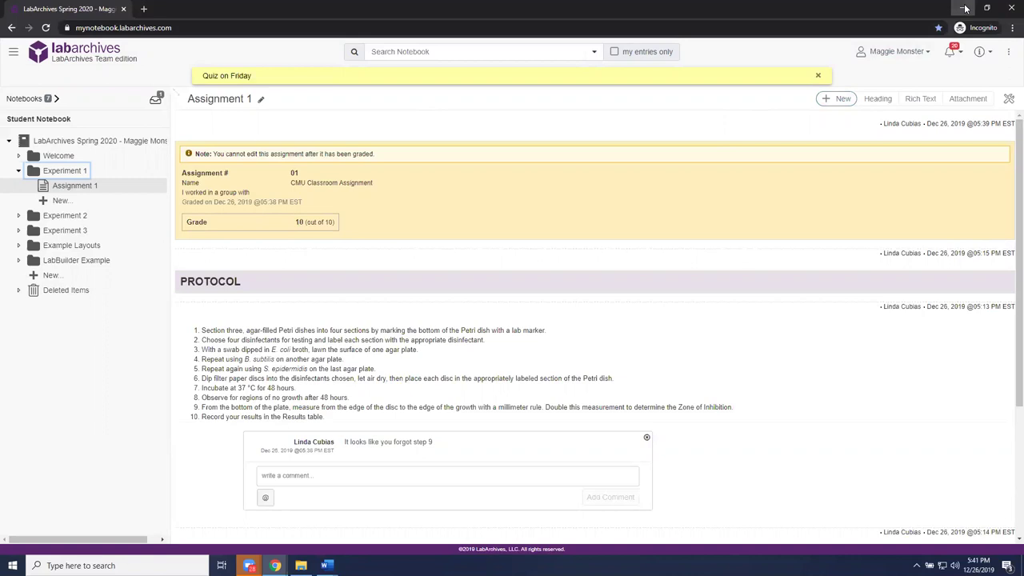
click(964, 8)
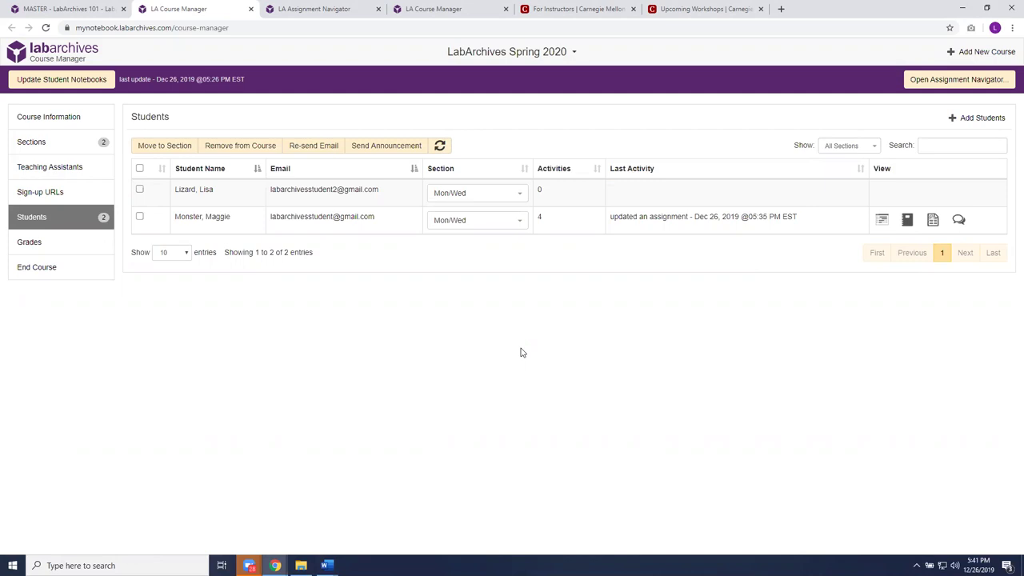
- Review the End Course options for LabArchives Spring 2020, then choose Add New Course
click(54, 269)
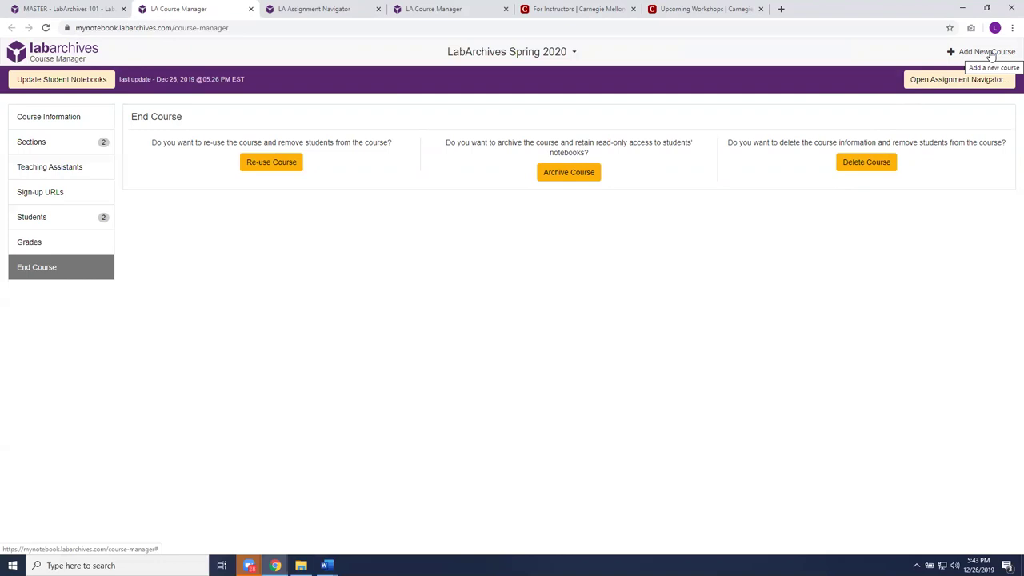
click(989, 52)
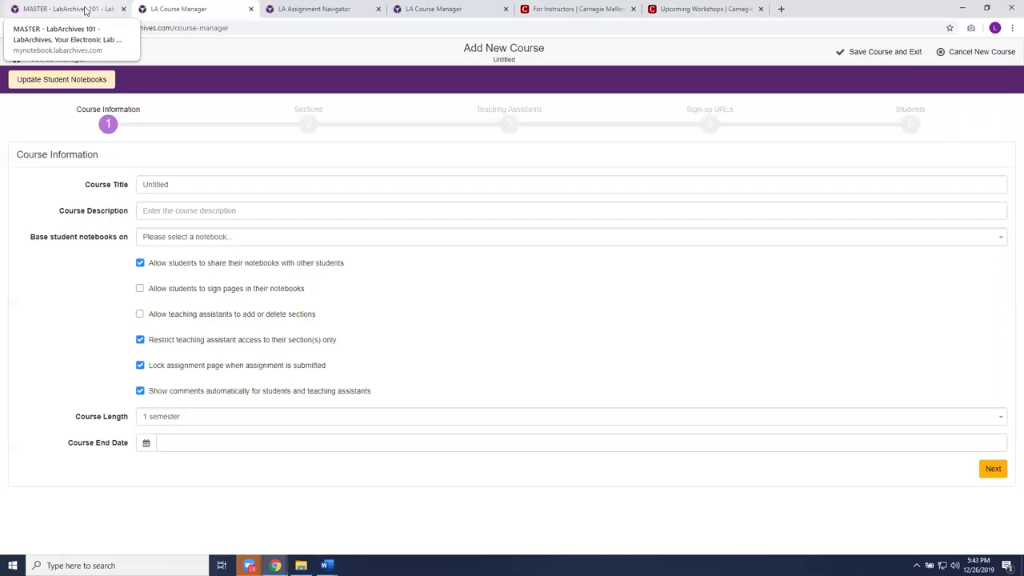
- Open Welcome > Introduction in the MASTER - LabArchives 101 notebook, then go to CMU's For Instructors page
click(85, 10)
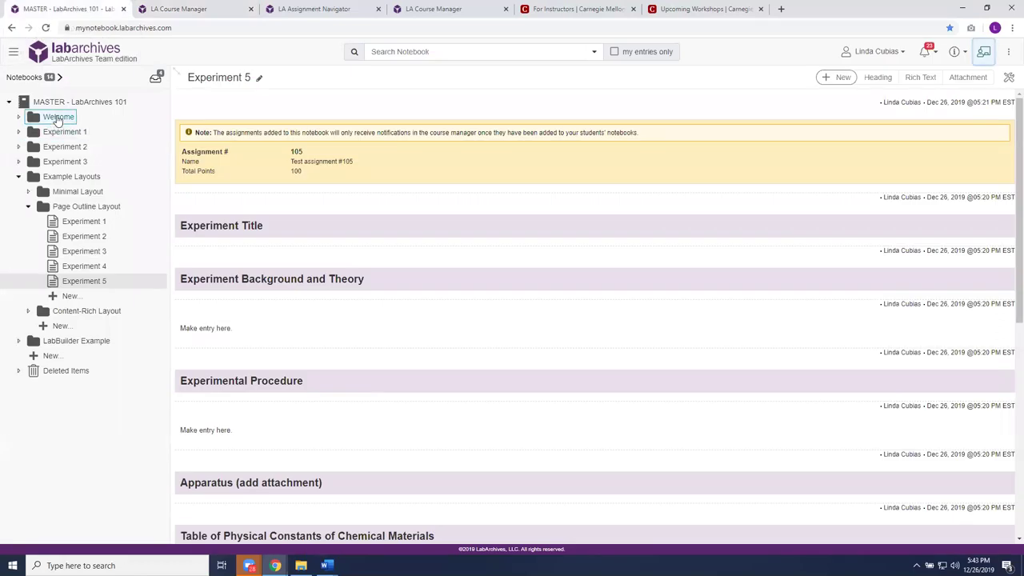
click(58, 119)
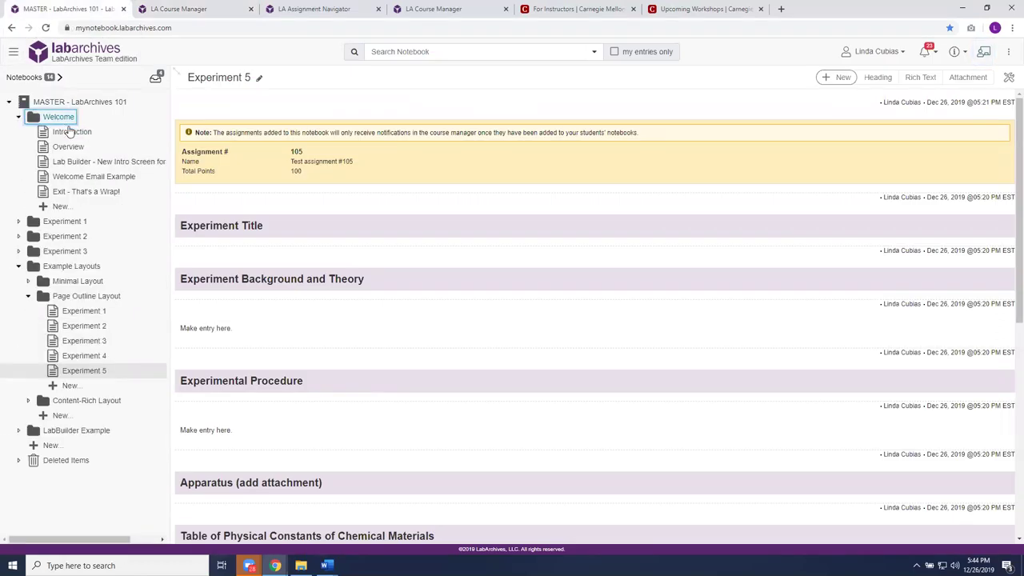
click(69, 132)
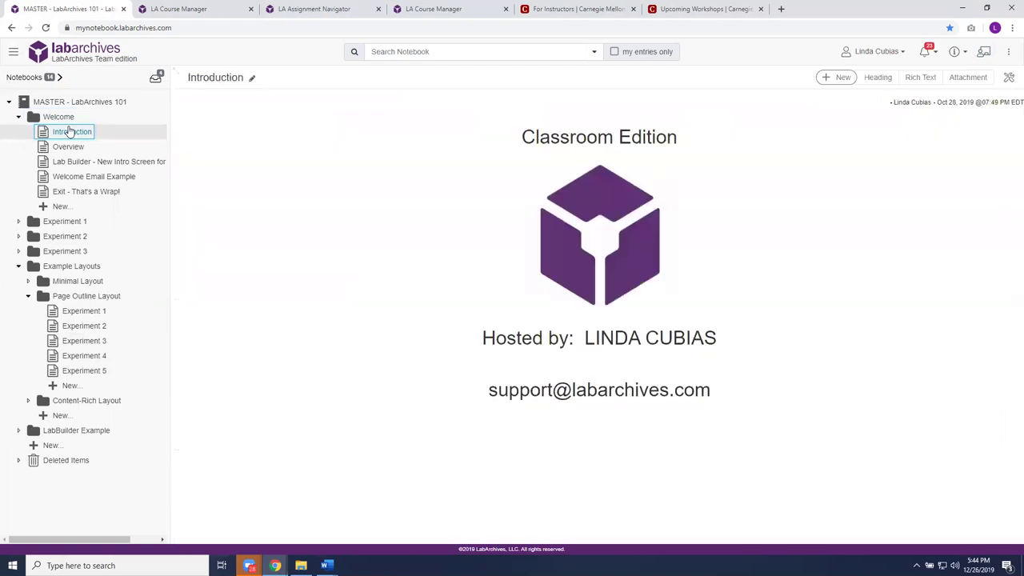
mouse_move(411, 300)
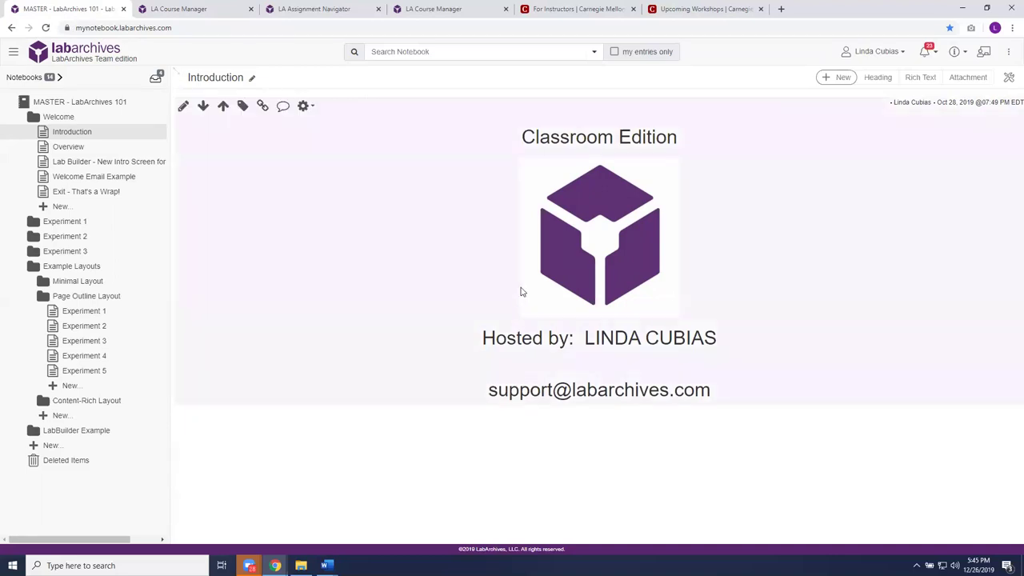
click(604, 24)
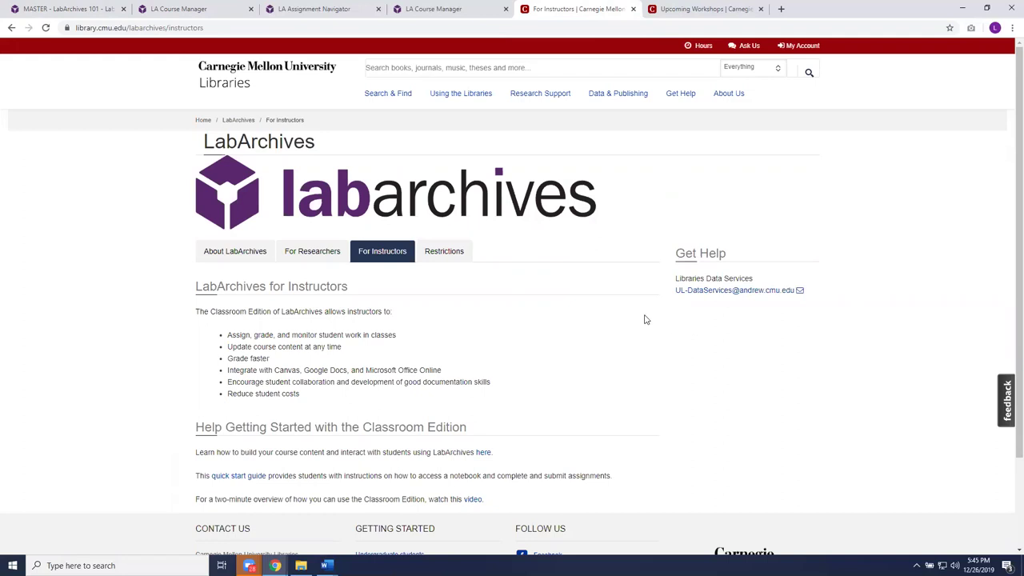
- Visit the About LabArchives page, then return to the For Instructors page
click(222, 249)
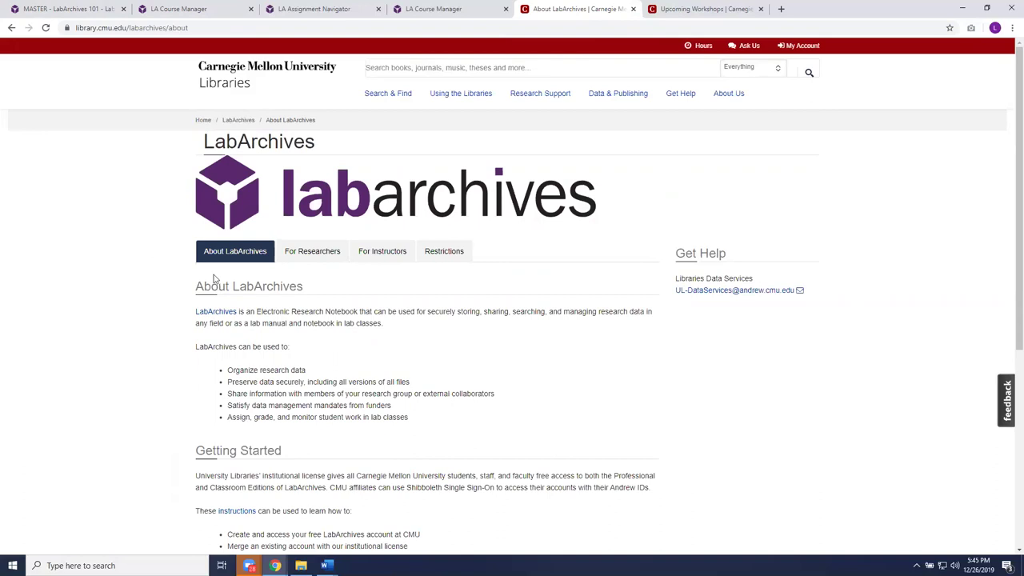
click(376, 254)
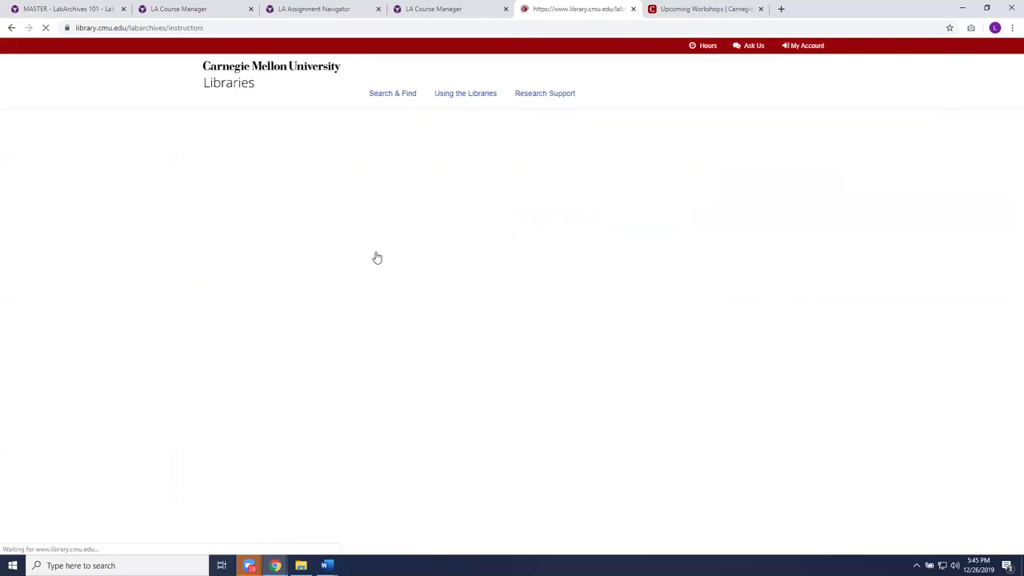